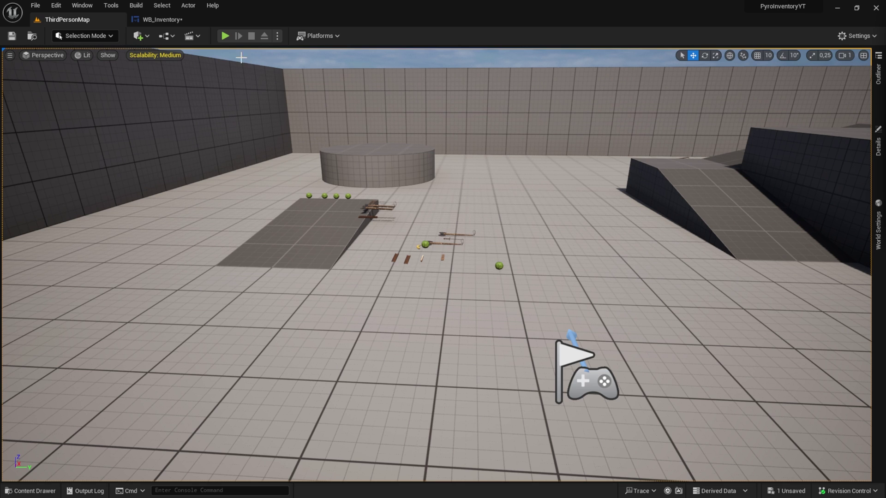
Play-test the level by picking up the nearby iron, wood and watermelon, and open the inventory.
click(225, 36)
key(w)
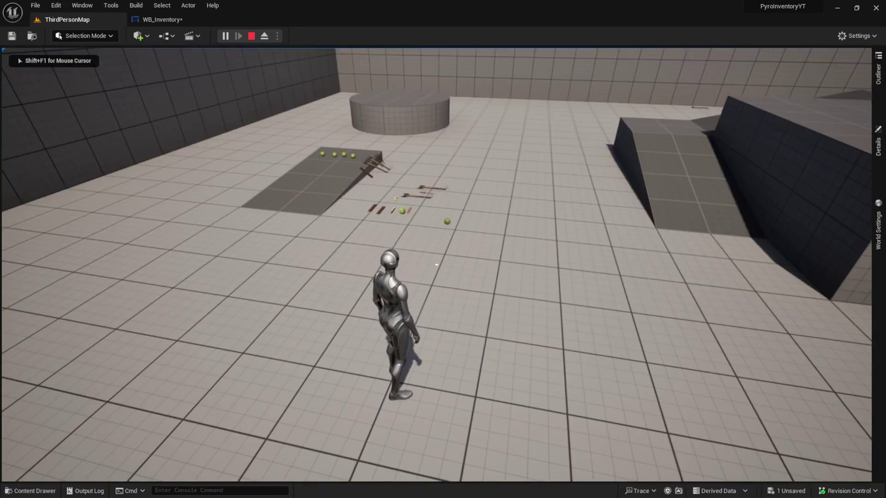
key(e)
key(e)
key(e)
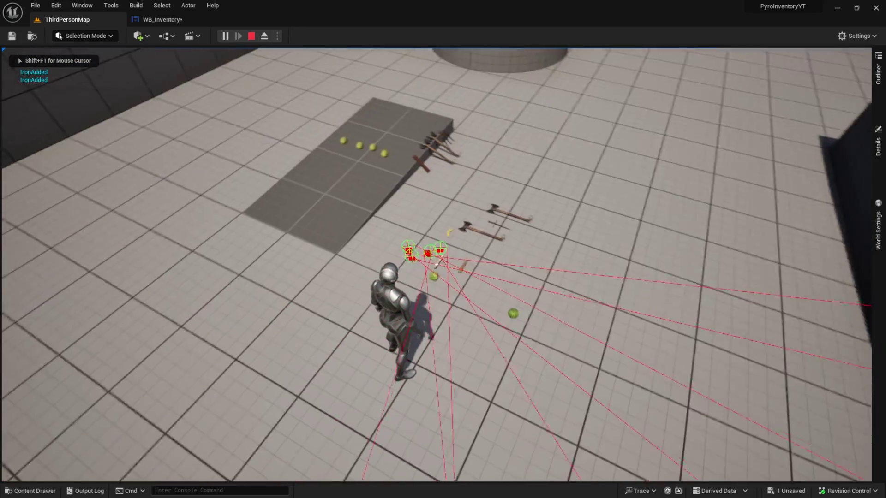
key(e)
key(i)
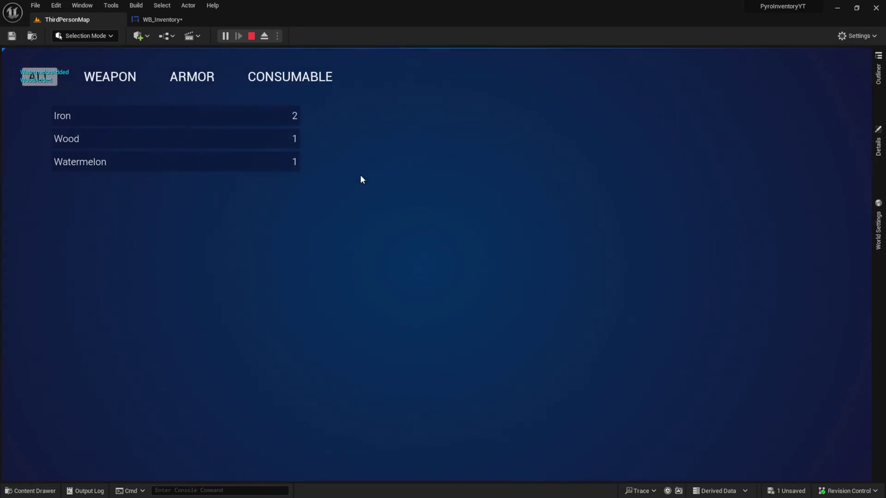
View the inventory details of Iron, Wood and Watermelon one after another.
click(250, 121)
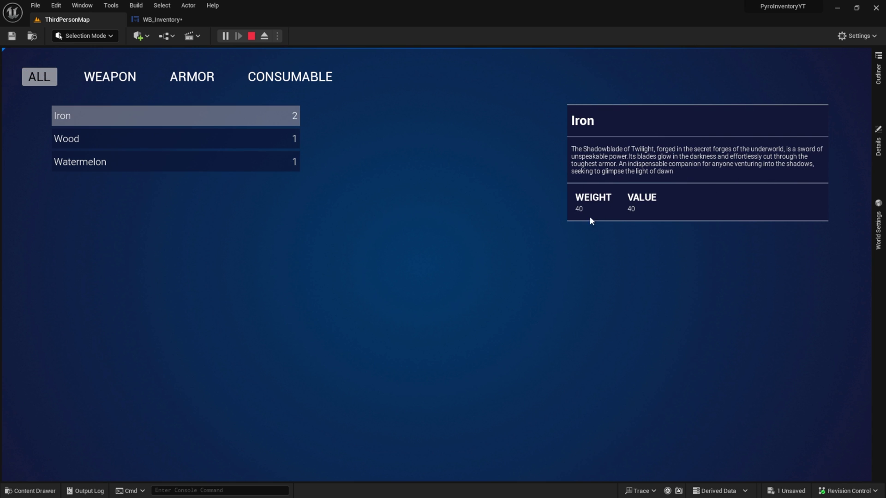
click(268, 138)
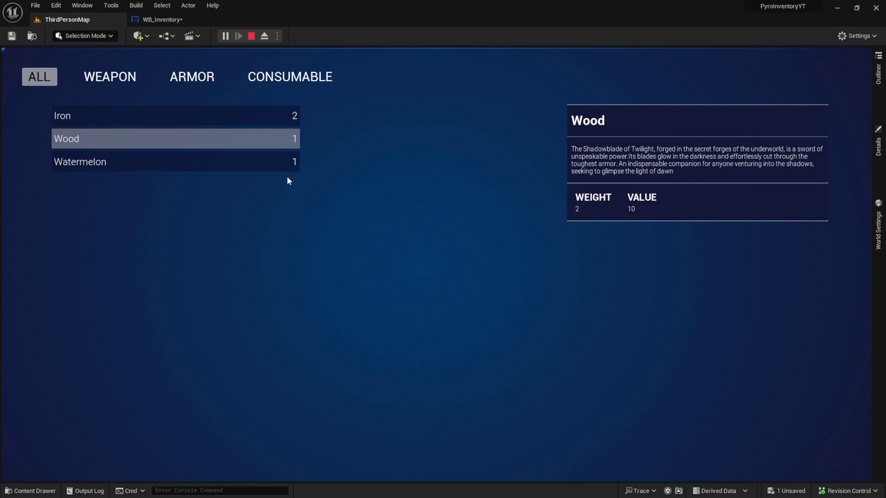
click(260, 164)
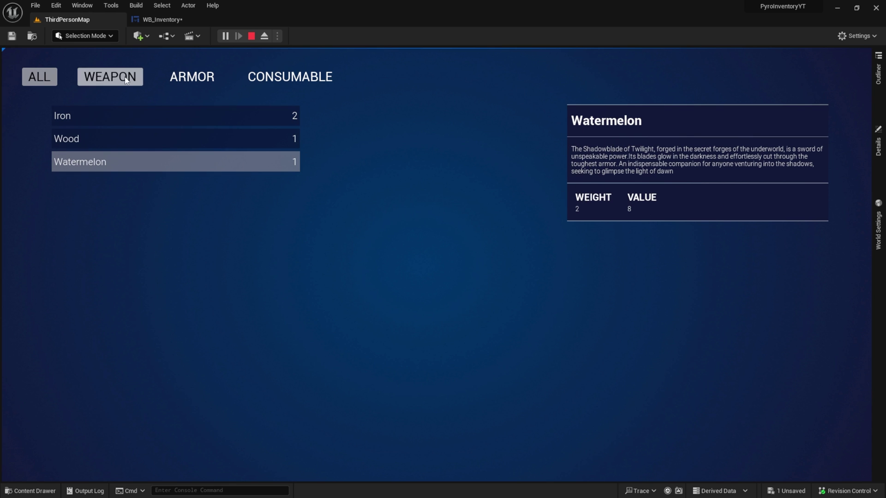
Check the Weapon, Armor, Consumable and All inventory filters, including the Watermelon details under Consumable, and end the play session.
click(109, 76)
click(203, 77)
click(300, 83)
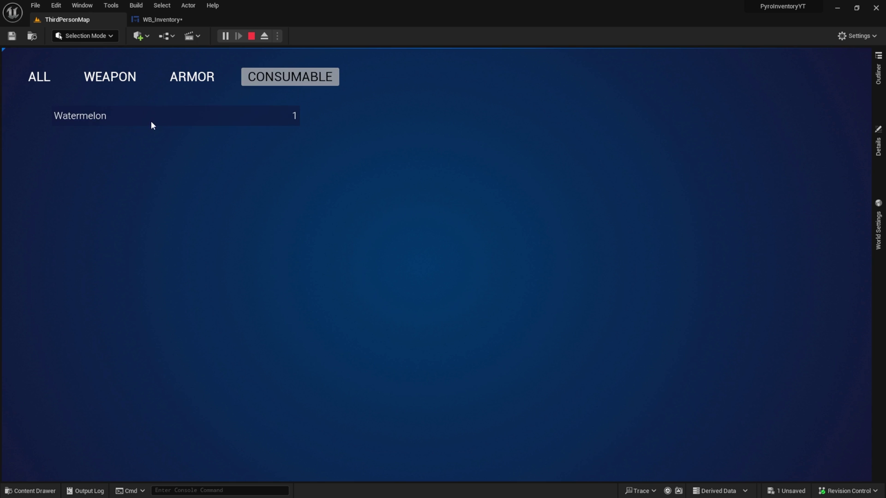
click(263, 124)
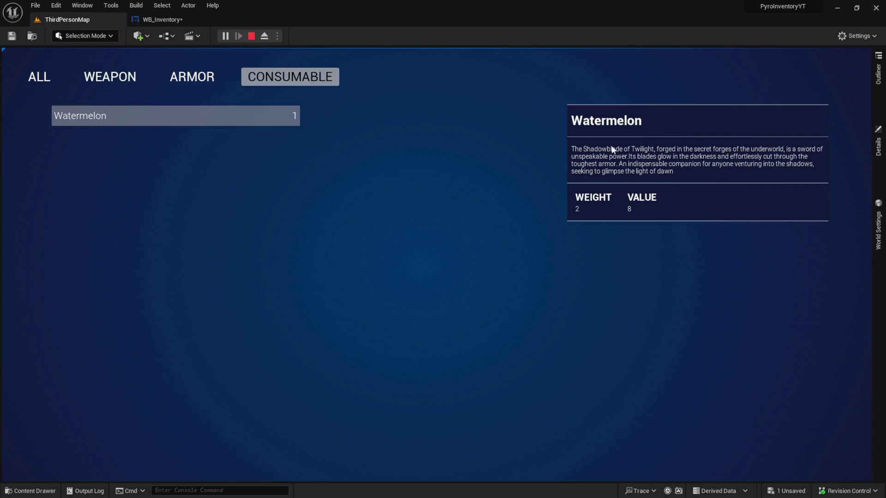
click(109, 77)
click(39, 77)
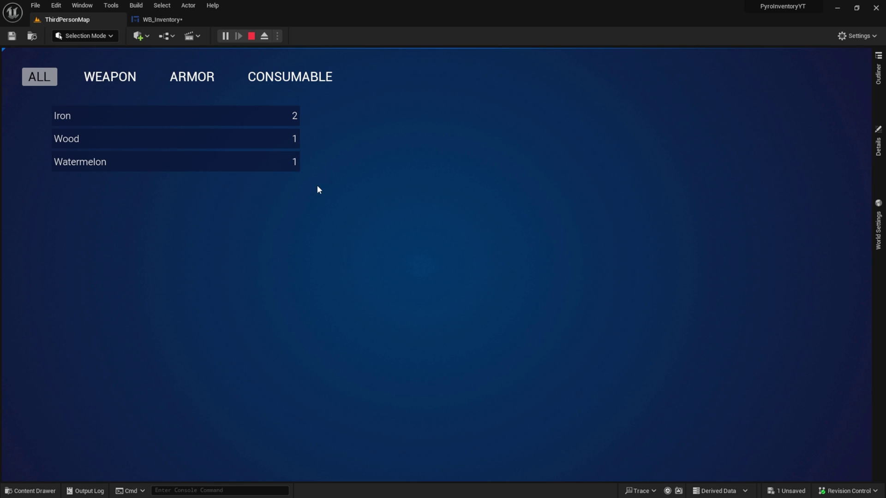
key(Escape)
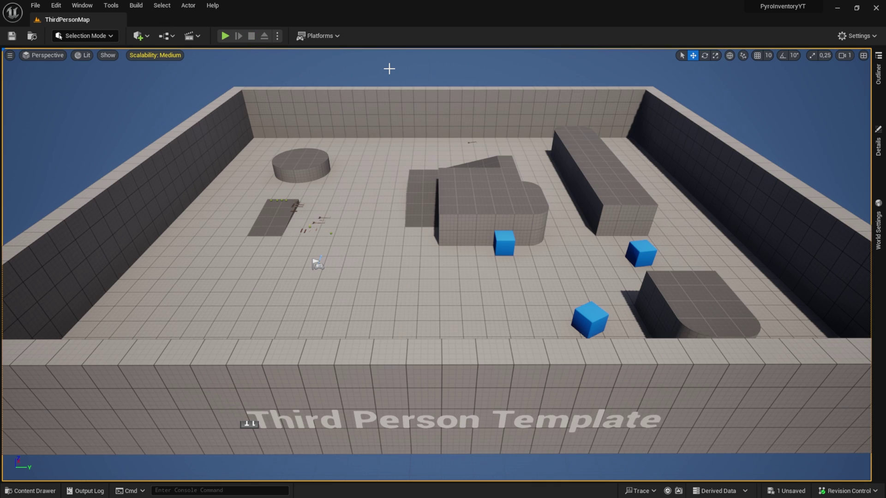
In the WB_Inventory widget, duplicate the vertical box holding SB_ItemContainer and delete the item container inside the copy.
key(ctrl+space)
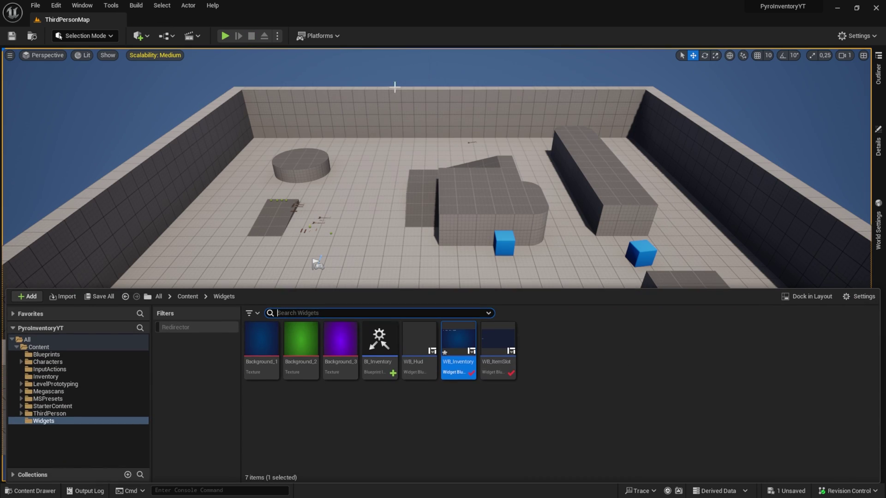
double_click(462, 346)
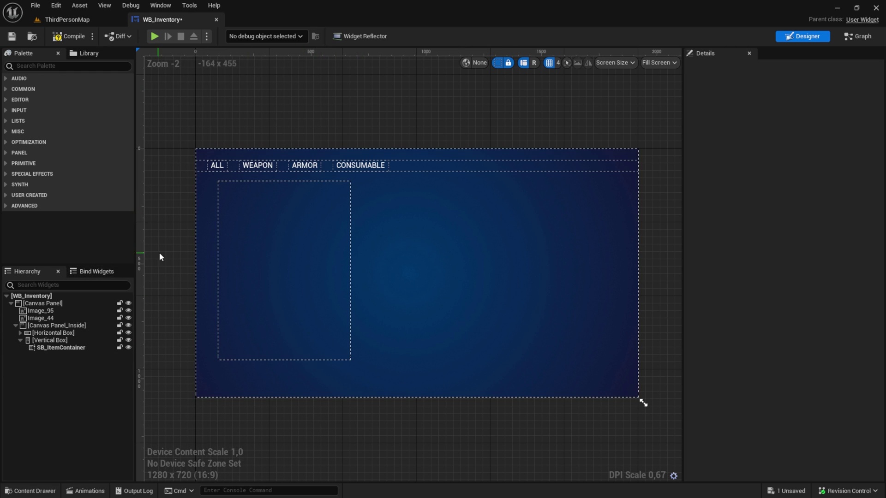
right_click(46, 341)
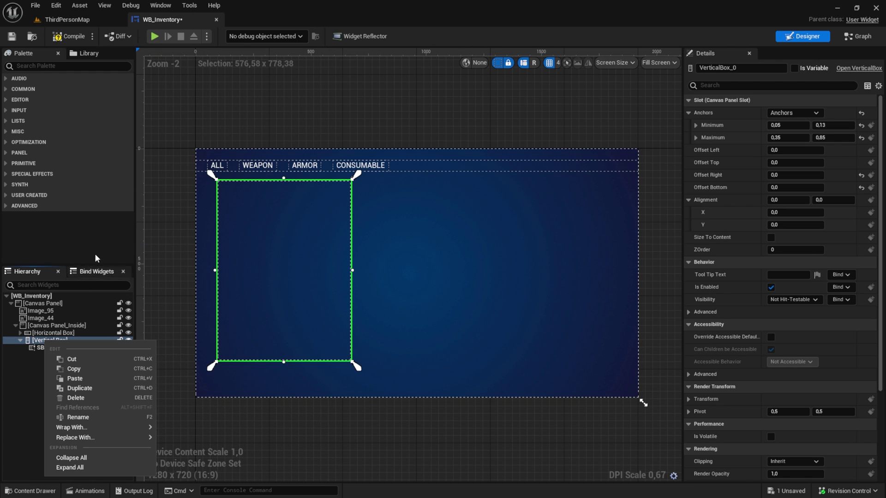
click(80, 388)
click(54, 363)
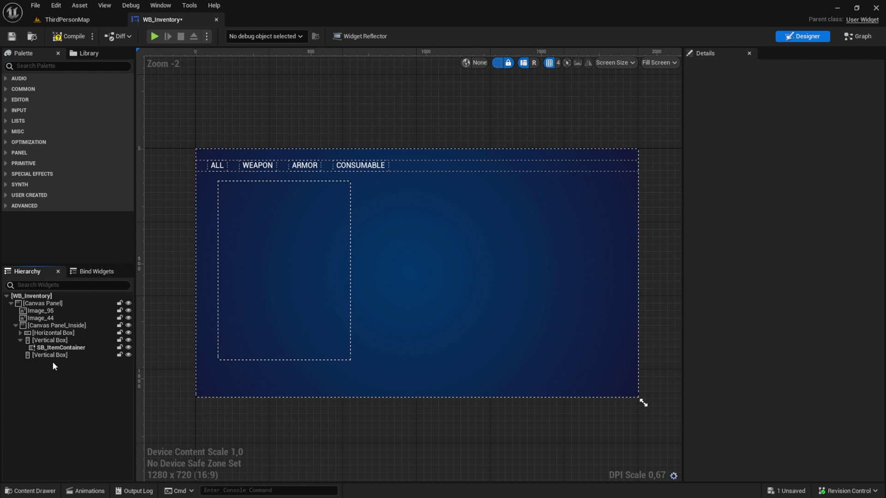
key(Delete)
Anchor the duplicated vertical box horizontally from 0.65 to 0.95 and set its left and right offsets to 0.
click(43, 355)
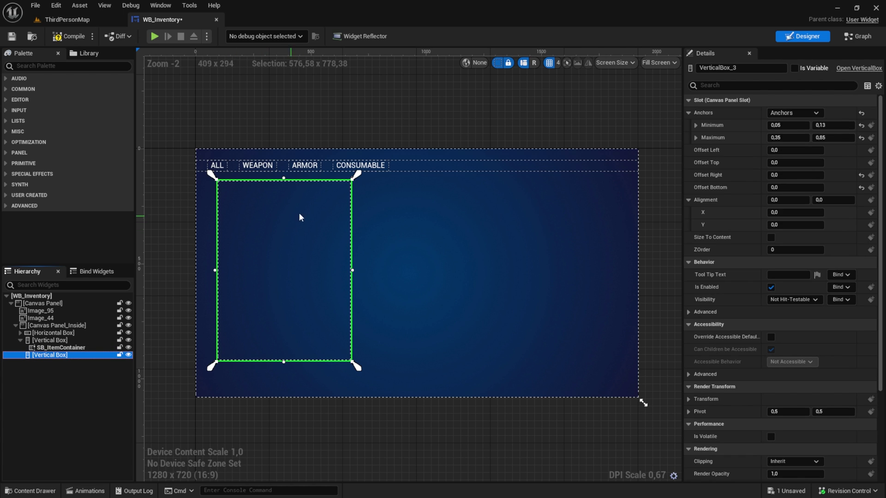
click(777, 126)
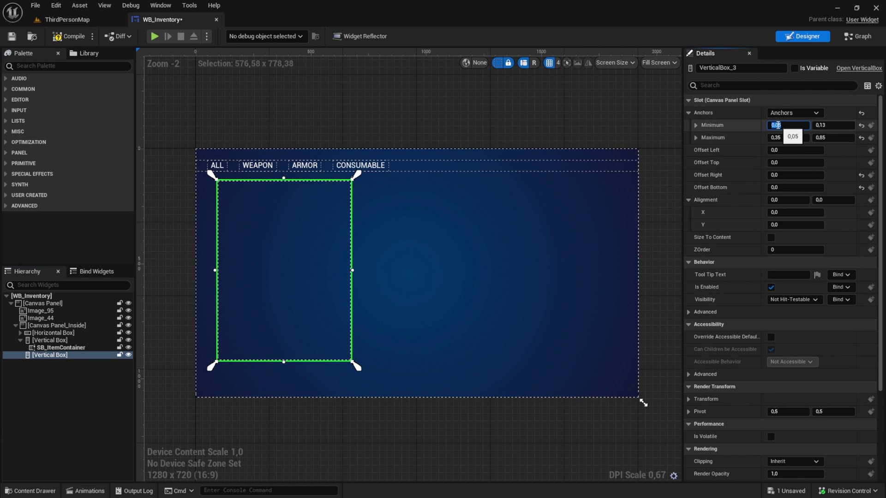
key(Return)
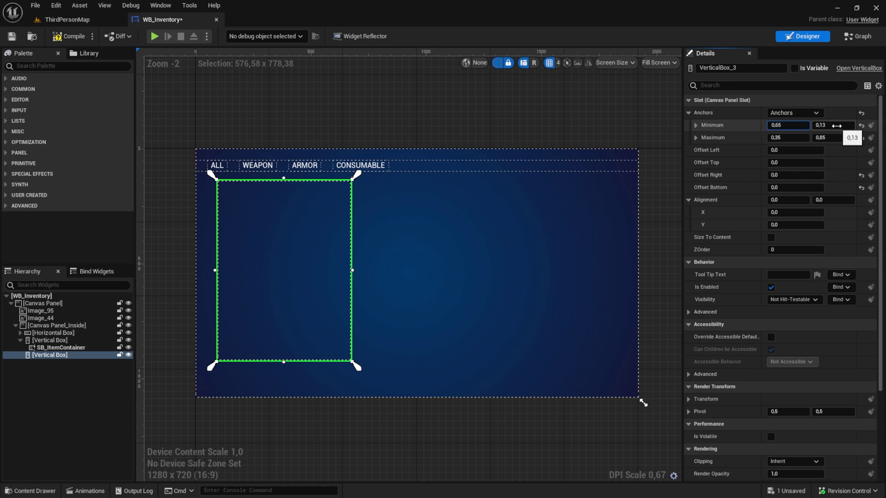
click(778, 138)
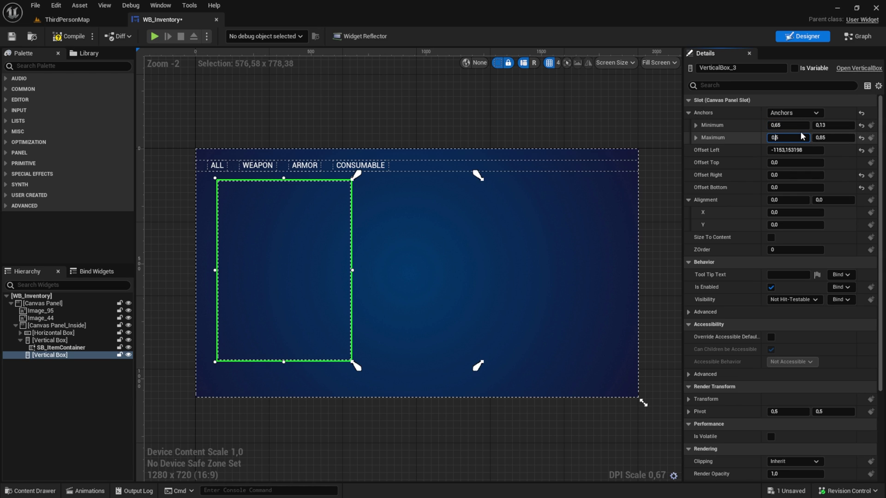
text(0,95)
click(811, 151)
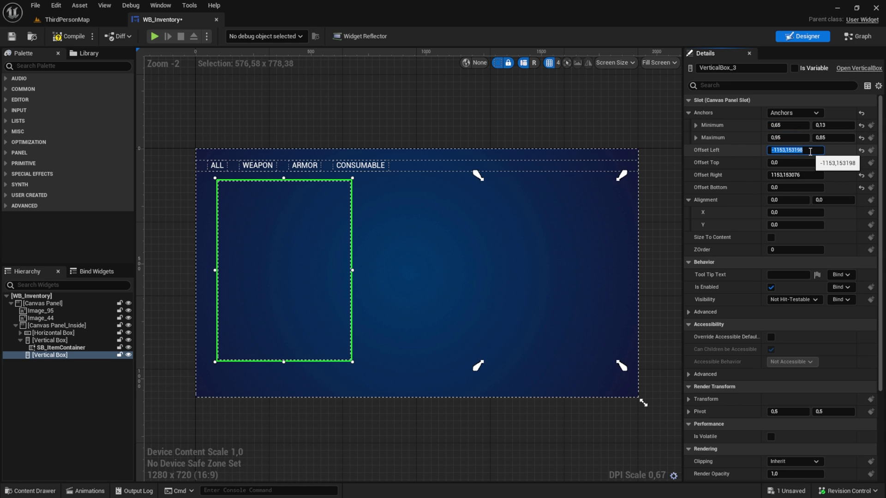
text(0)
click(786, 175)
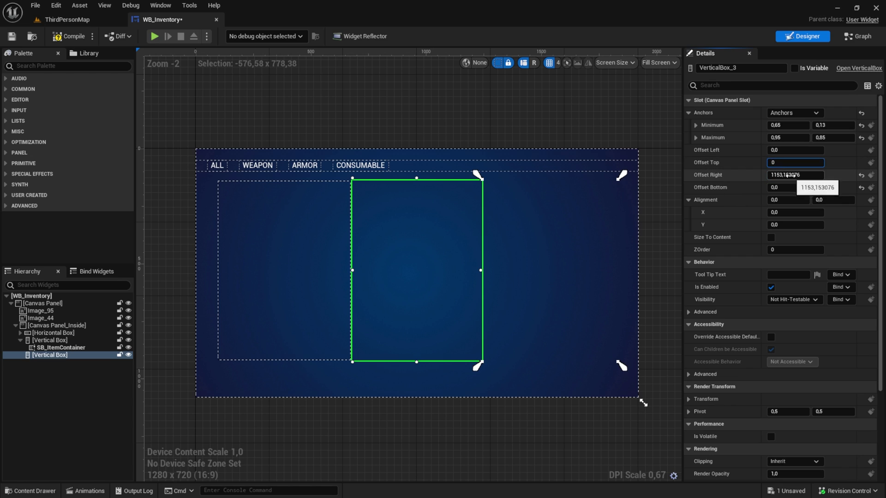
text(0)
key(Return)
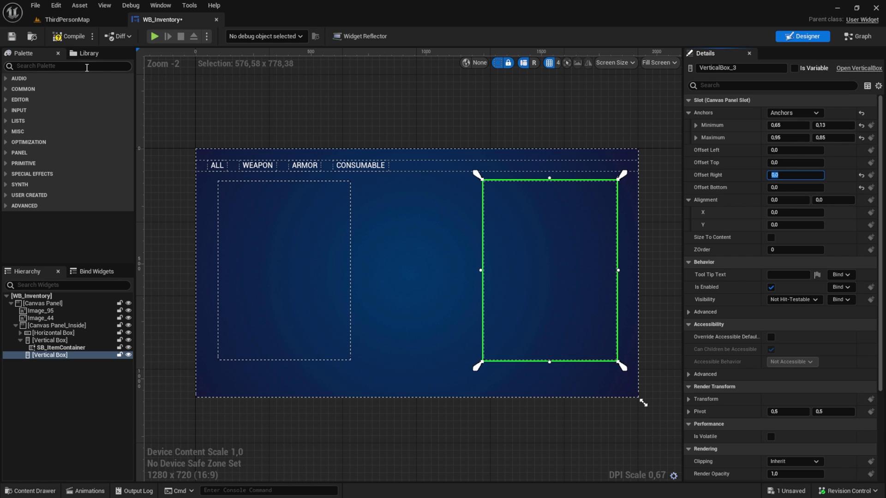
Add a Border inside the duplicated vertical box and set its content padding to 0.
click(87, 67)
text(bor)
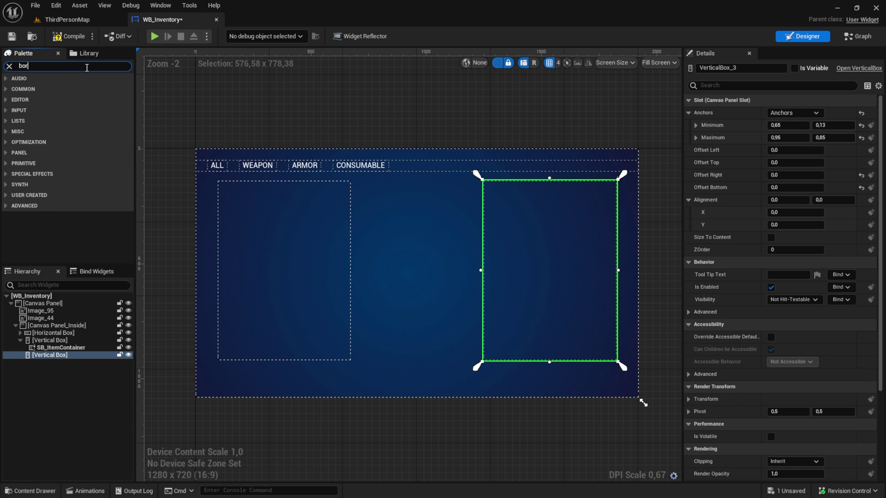
text(der)
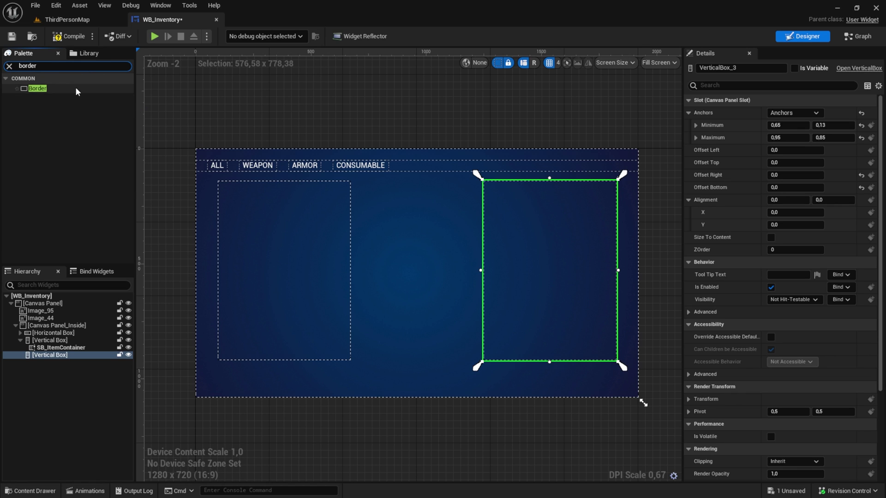
drag(74, 88, 55, 358)
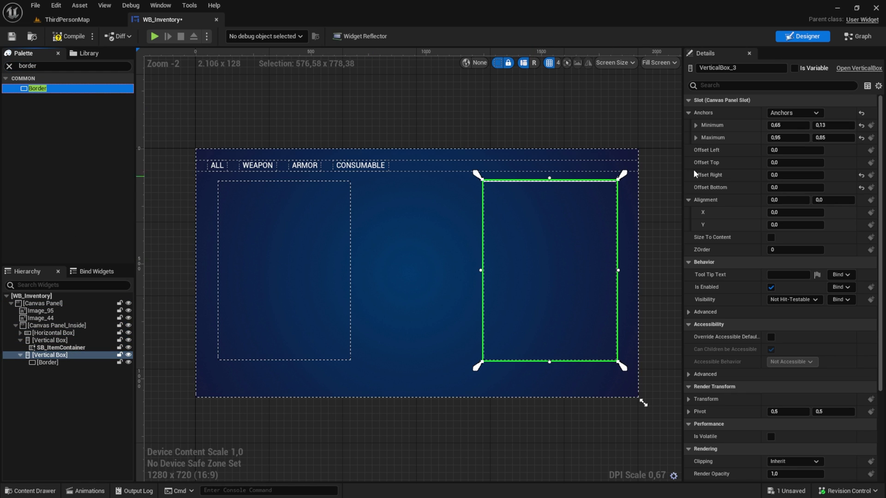
click(53, 362)
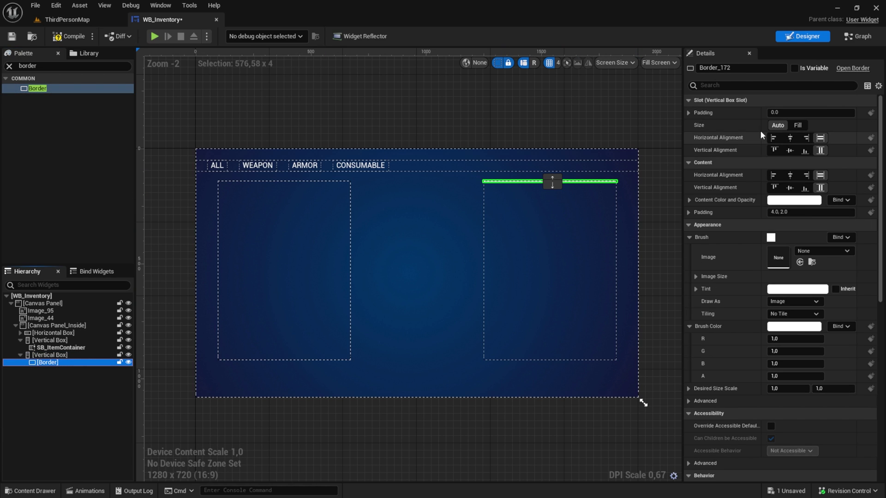
click(793, 212)
text(0)
key(Return)
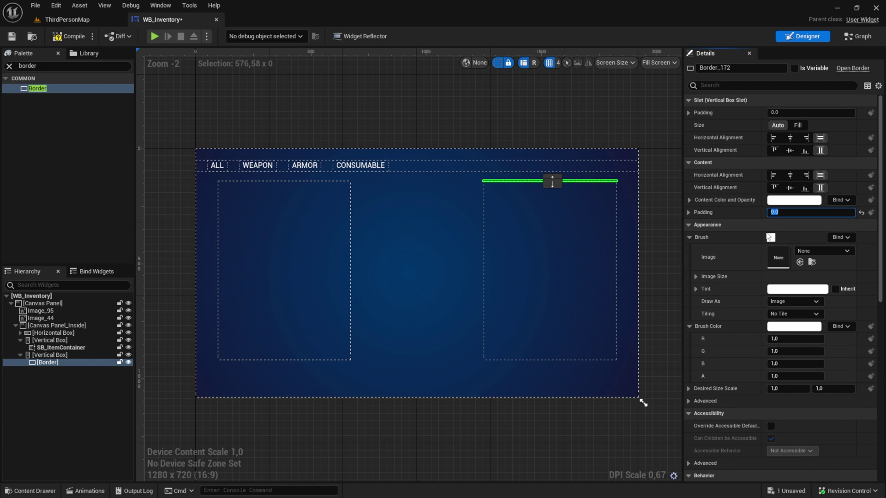
click(689, 236)
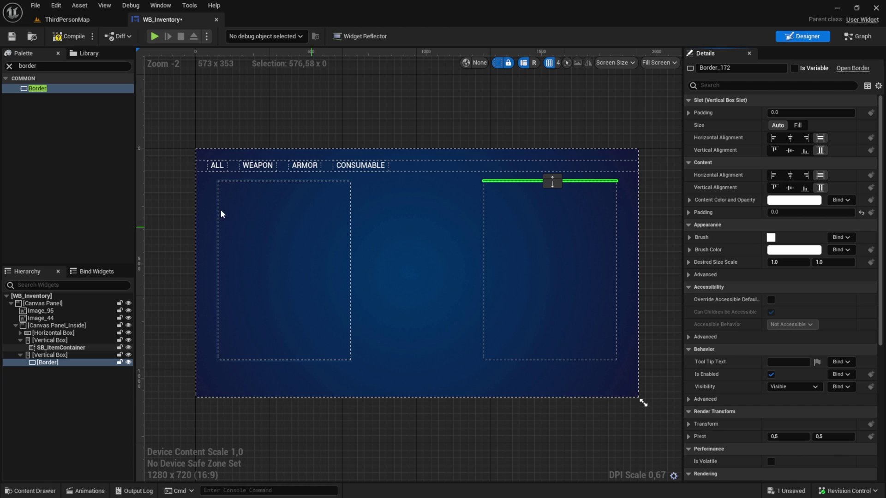
Nest a second Border inside the first one and place a Text block in it.
drag(38, 90, 44, 375)
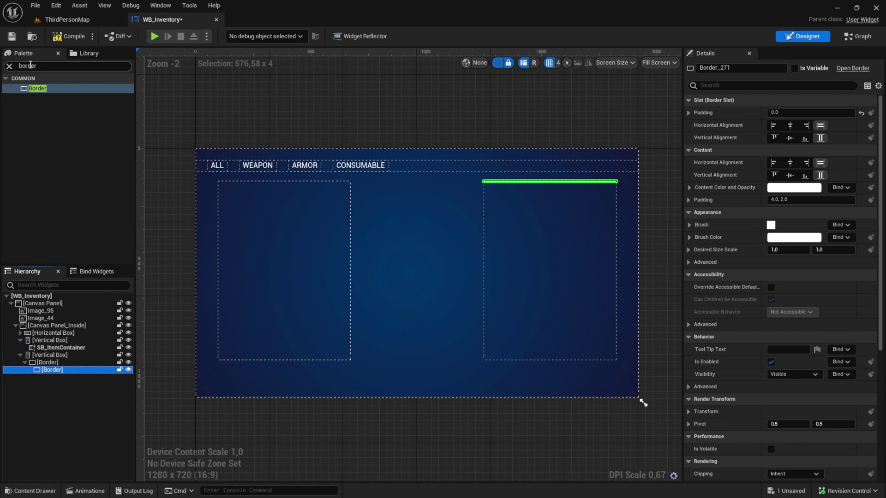
click(40, 65)
text(text)
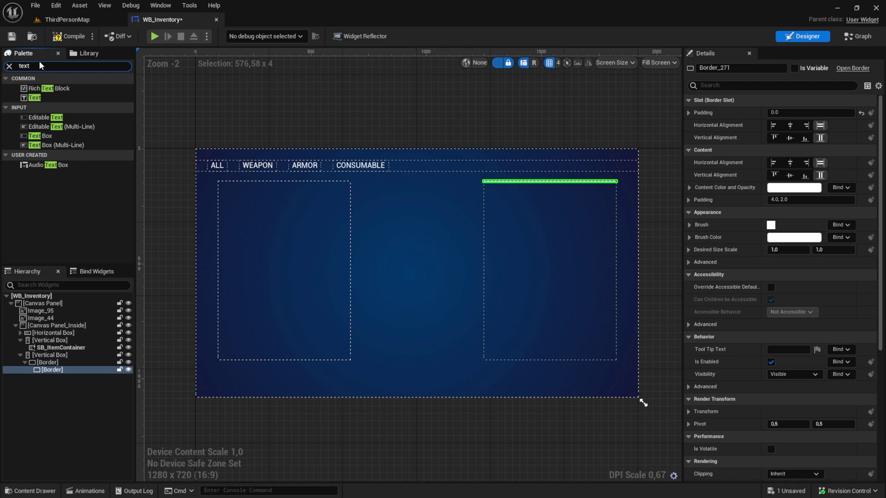
drag(34, 97, 68, 376)
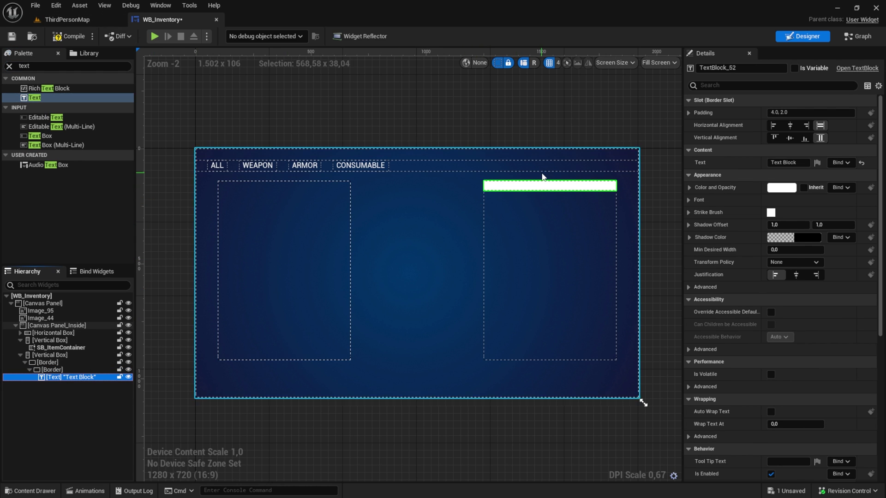
Set the content padding of the inner Border around the text block to 0.
scroll(547, 181, up, 7)
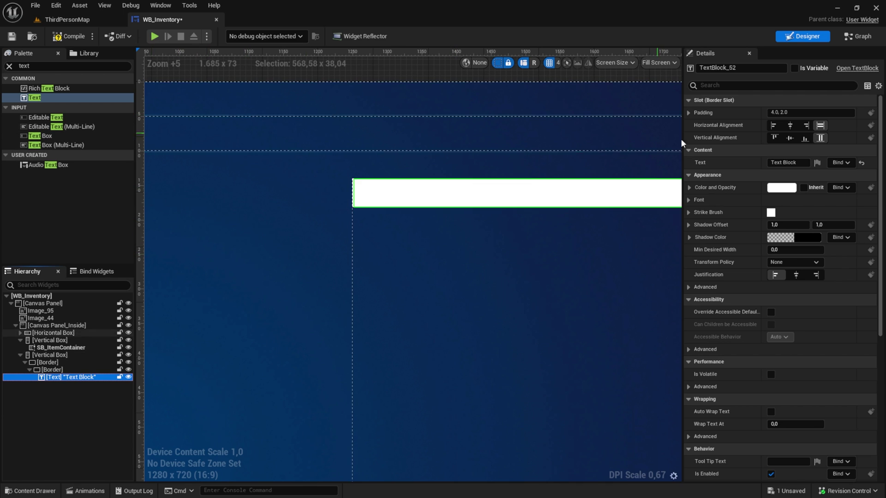
click(47, 371)
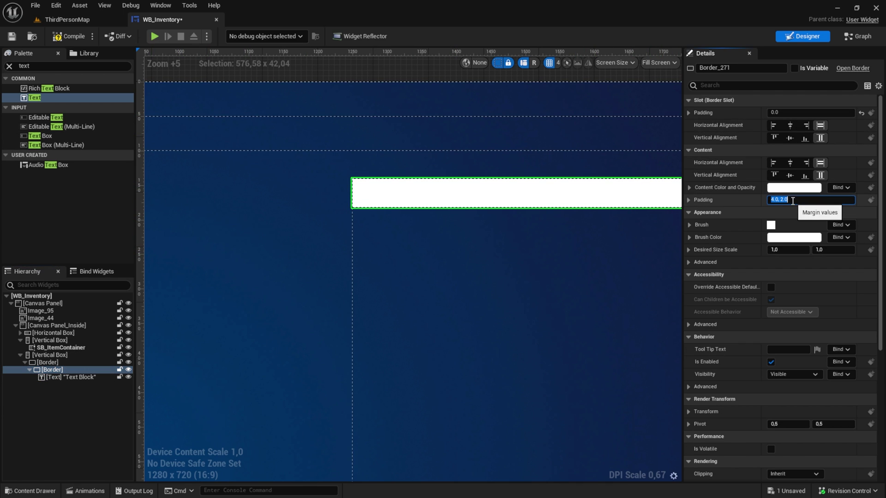
click(793, 200)
text(0)
key(Return)
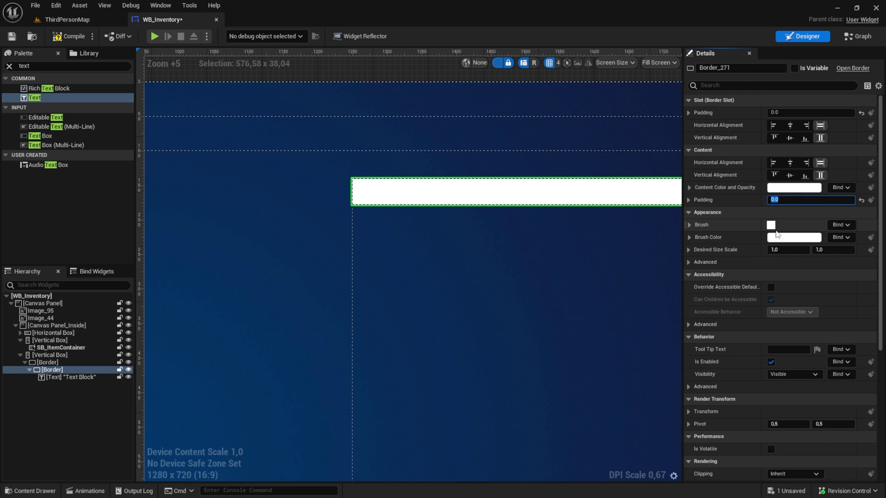
Change the inner Border's brush color to a dark blue sampled from the widget's background.
click(777, 236)
drag(663, 307, 610, 269)
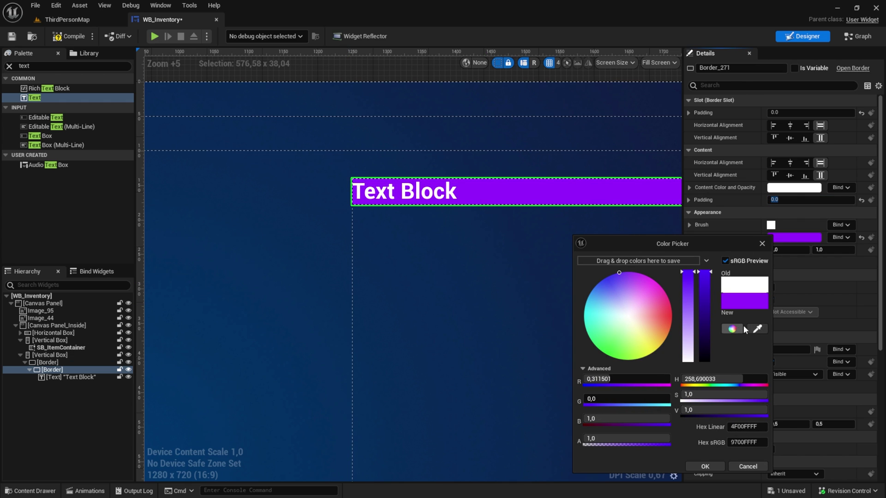
click(299, 270)
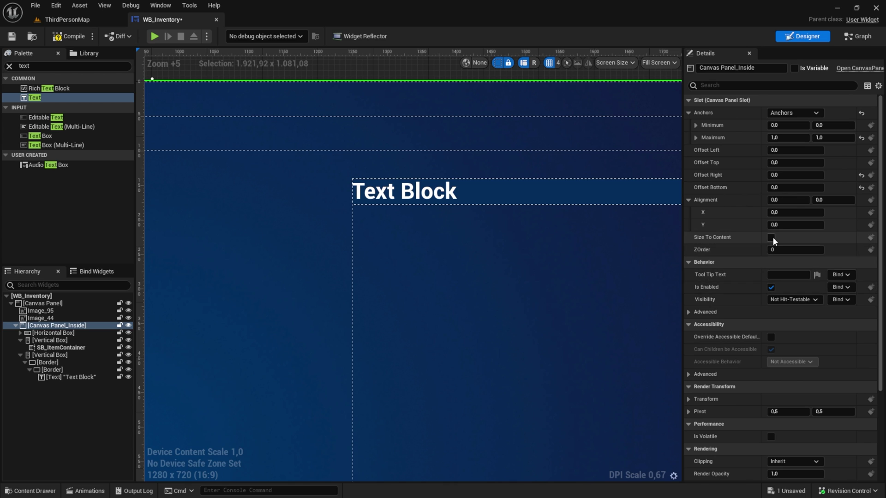
Adjust the inner Border's brush color to a darker blue, hex sRGB 04254FFF.
click(70, 377)
click(52, 370)
click(785, 238)
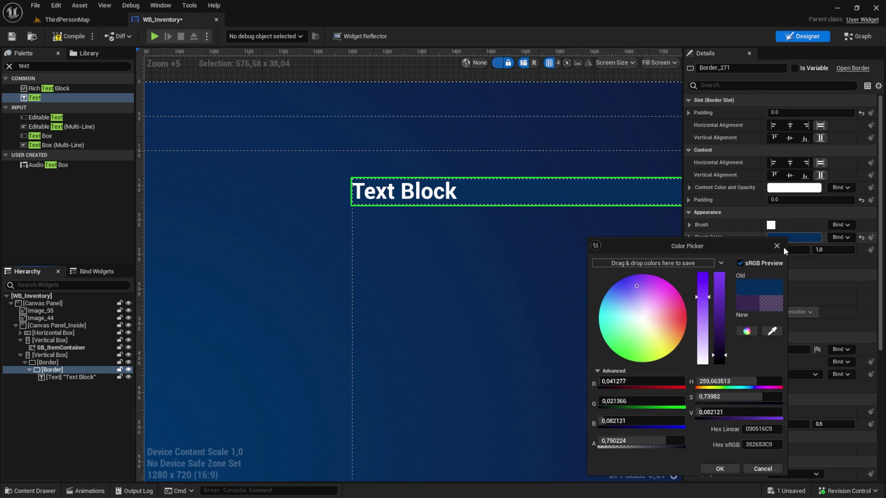
click(759, 287)
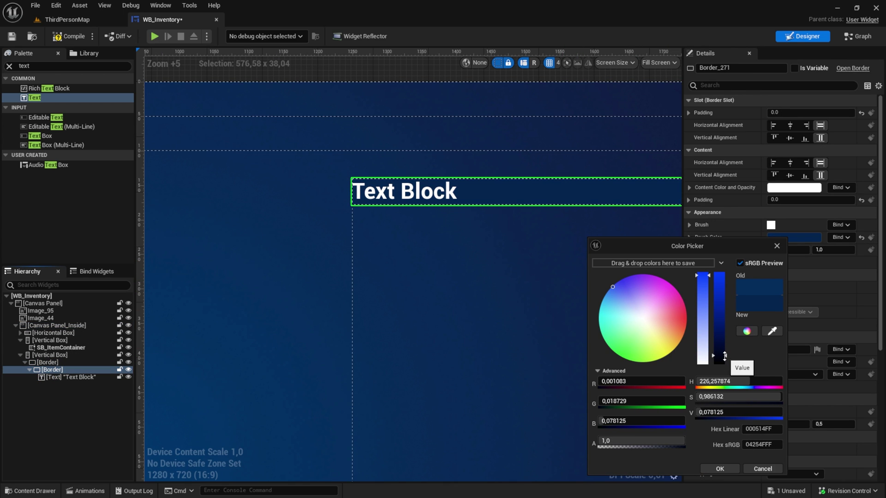
click(725, 355)
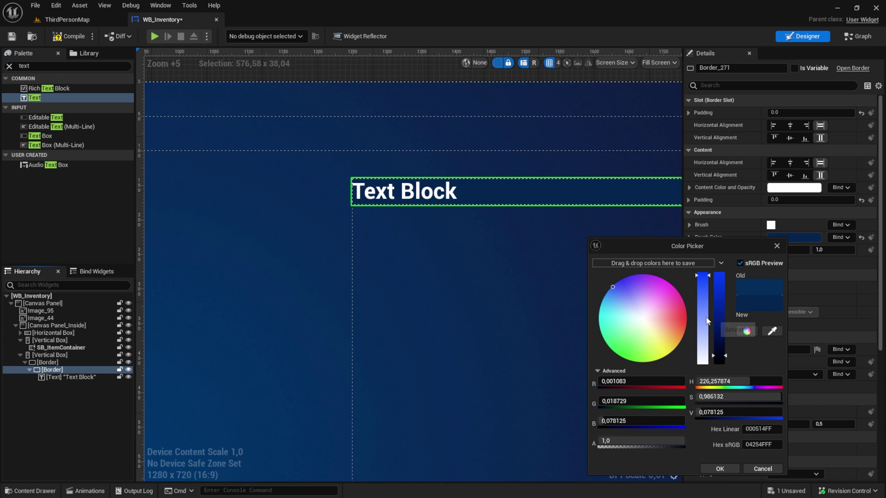
click(729, 465)
Set the top slot padding of the inner Border to 1 and inspect the resulting line above the text.
click(53, 370)
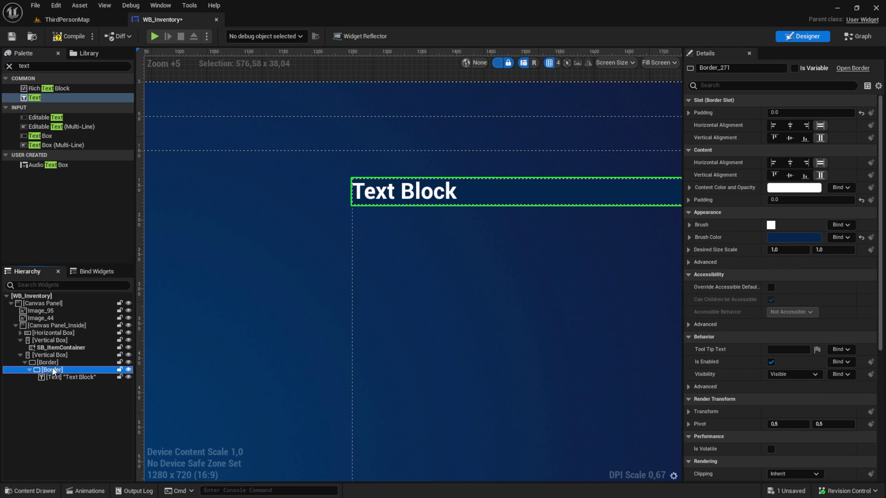
click(48, 363)
click(50, 370)
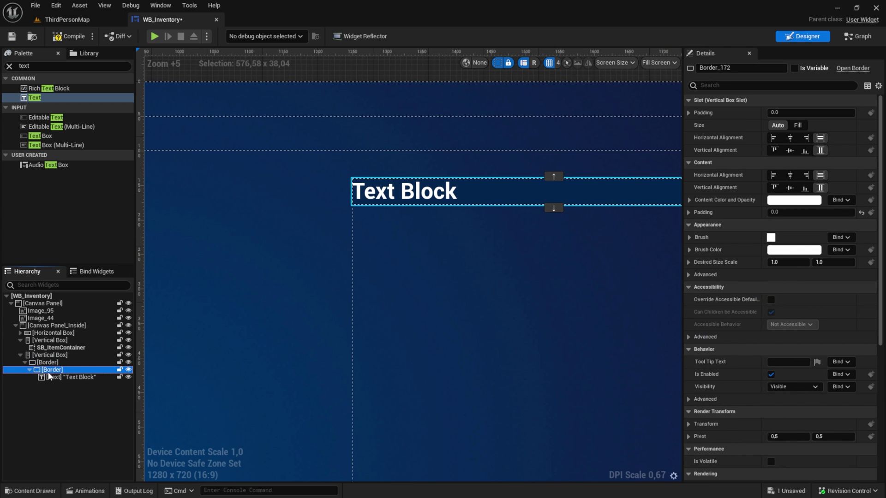
click(688, 113)
text(1)
key(Return)
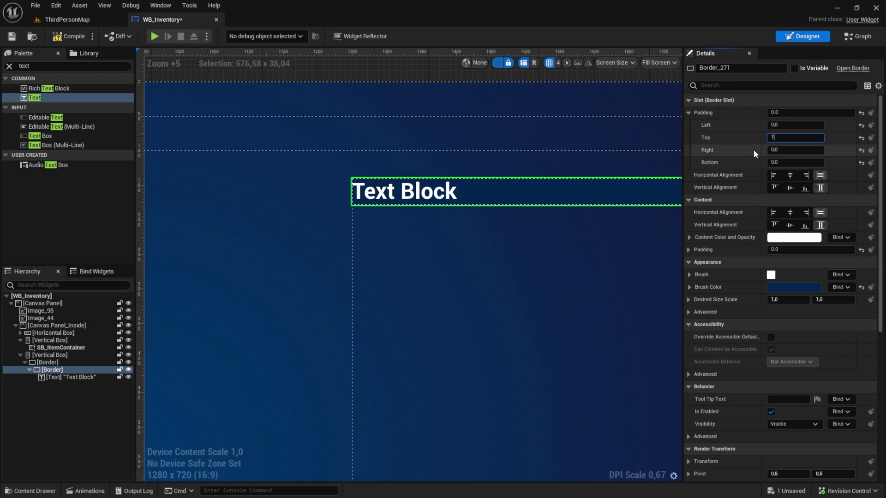
scroll(352, 152, up, 12)
scroll(337, 194, up, 3)
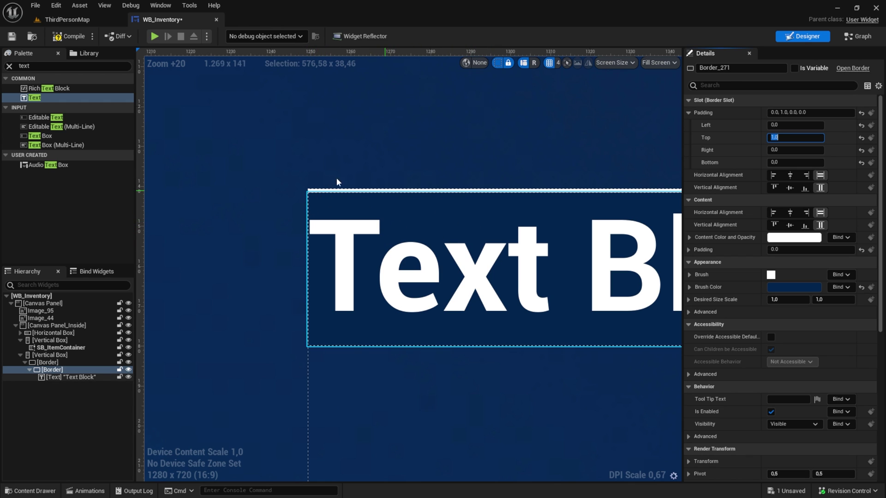
Set the inner Border's top slot padding to 2 for a thicker line above the text.
scroll(418, 222, down, 12)
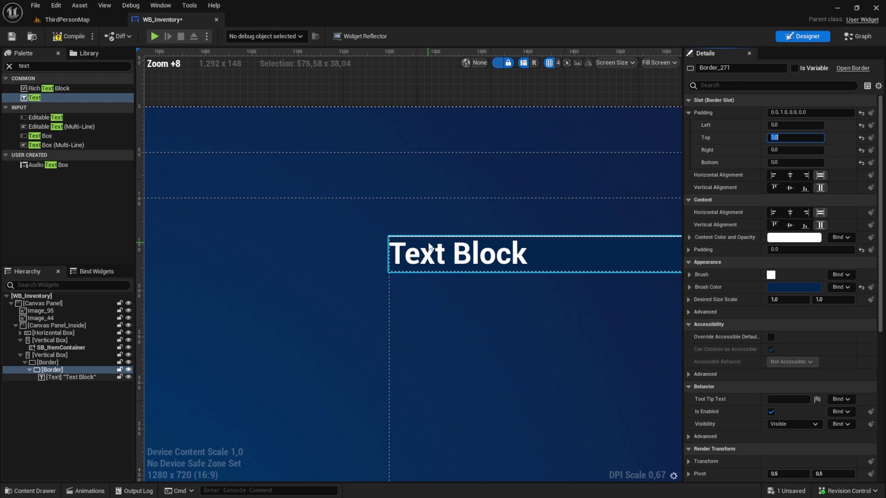
text(2)
key(Return)
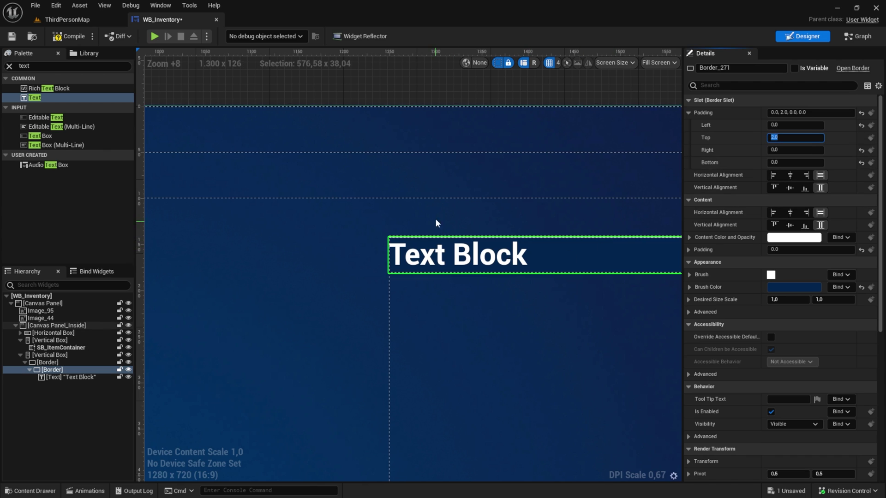
click(436, 221)
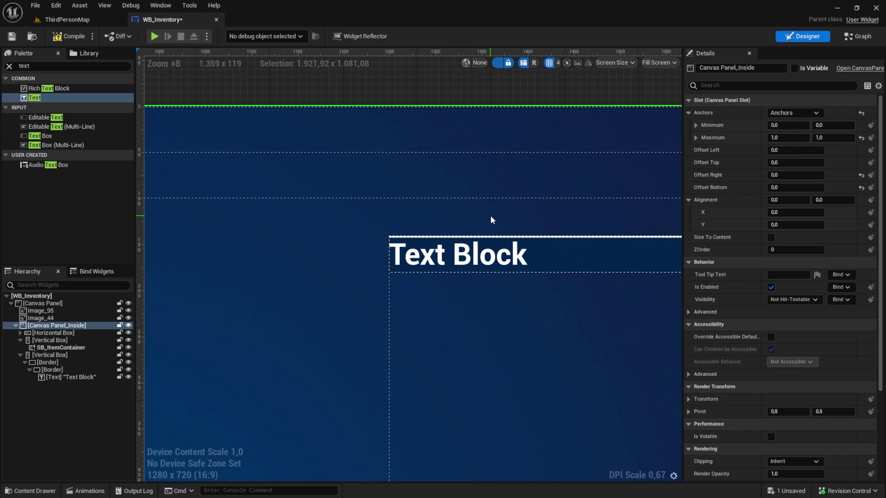
Set the text block's slot padding to 10 on the left, right, top and bottom.
click(477, 243)
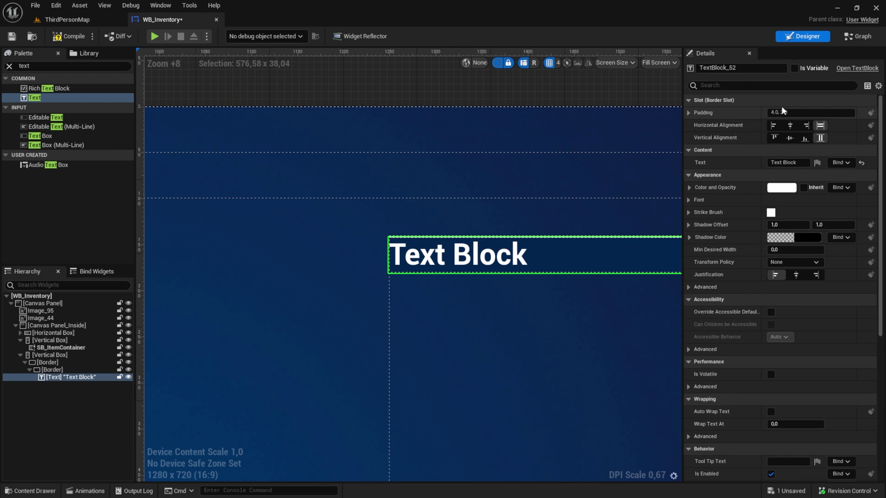
click(689, 113)
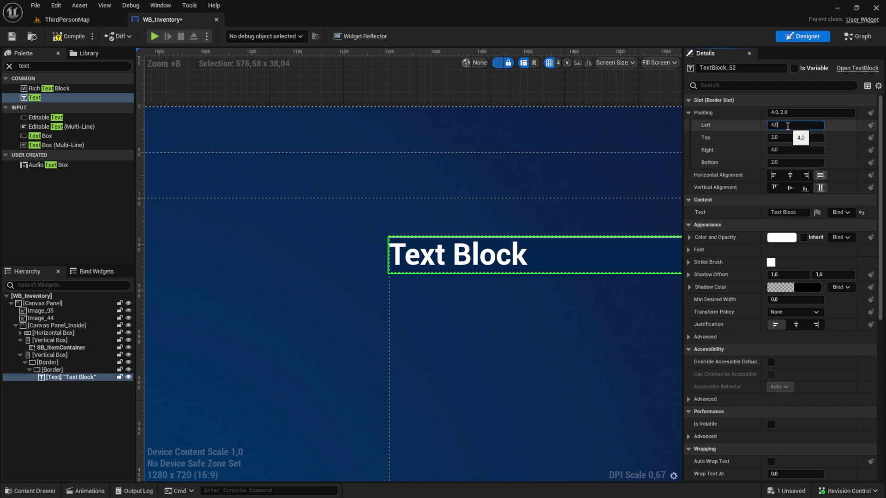
text(10)
click(784, 150)
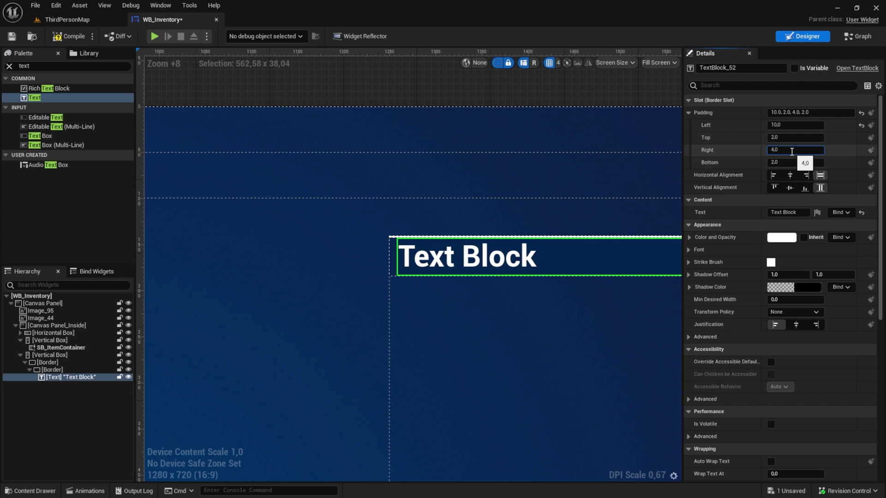
text(10)
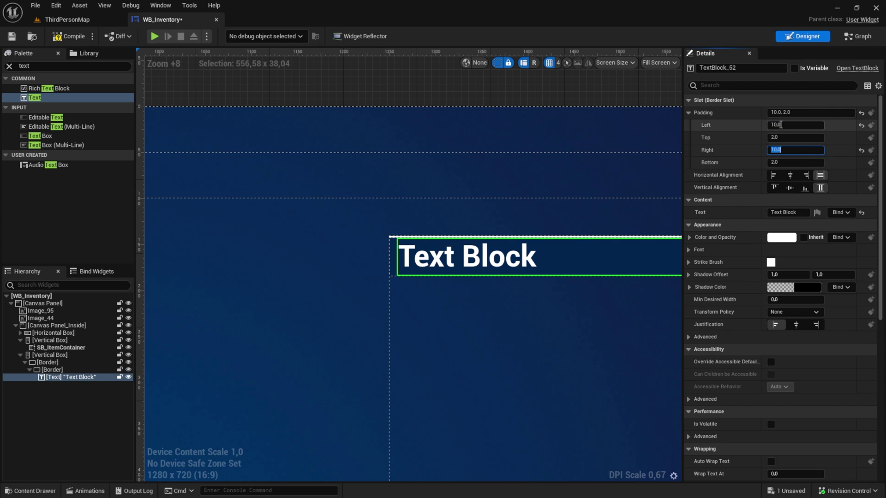
click(780, 137)
text(10)
click(788, 162)
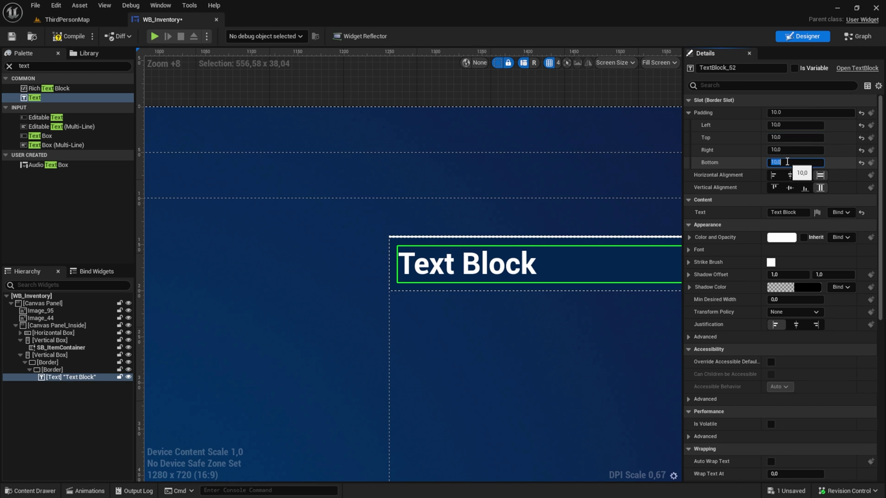
Raise the text block's top and bottom padding to 20.
scroll(514, 220, down, 4)
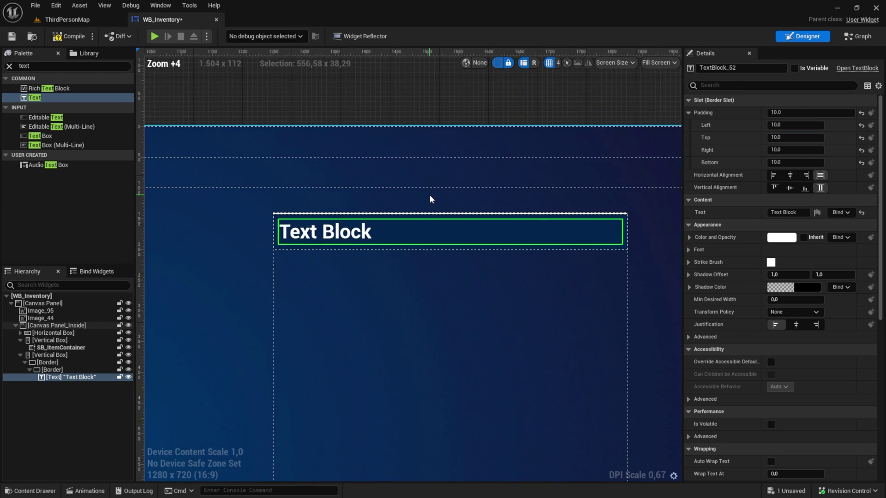
scroll(432, 200, down, 1)
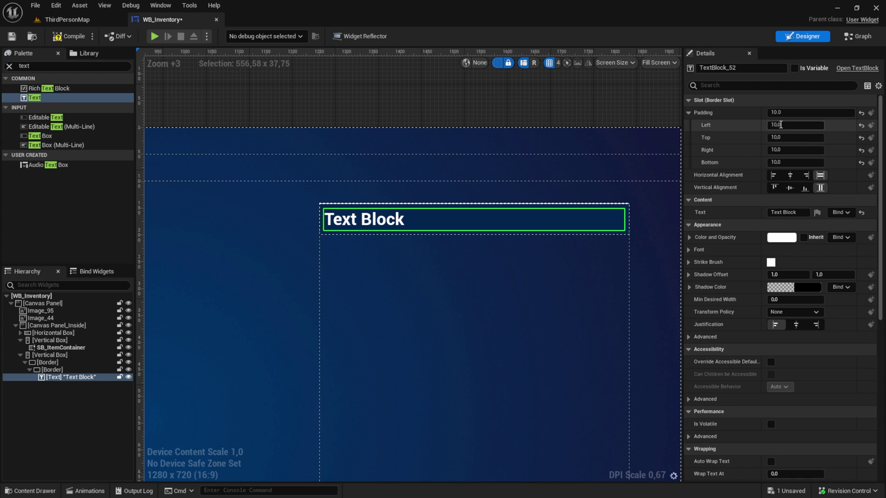
text(20)
click(795, 162)
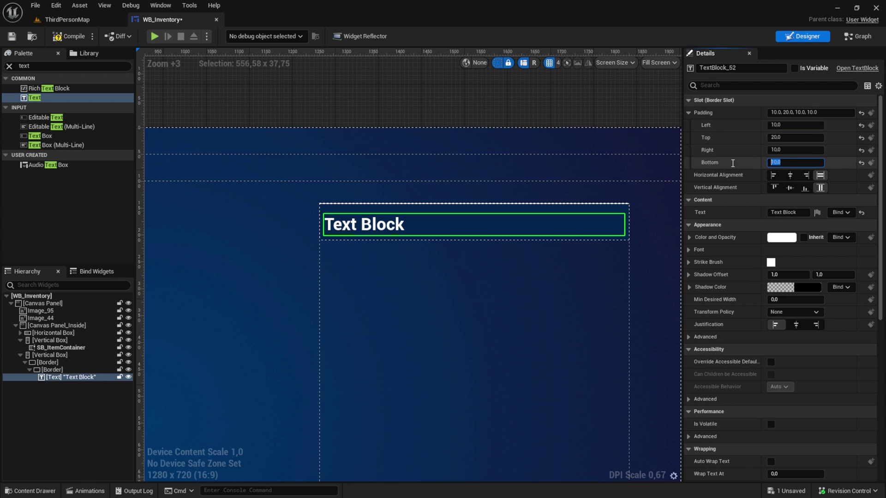
text(20)
key(Return)
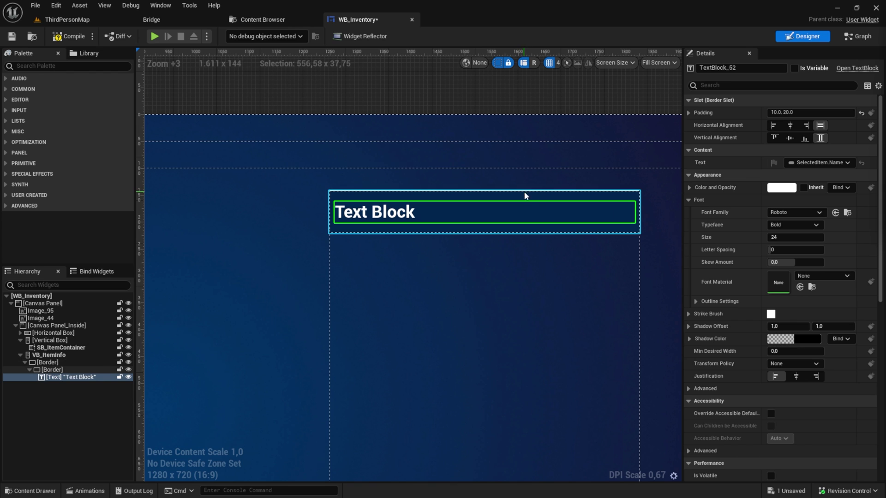
Change the inner Border's brush color to a dark purple-blue sampled from the upper-right area of the widget's background.
click(529, 199)
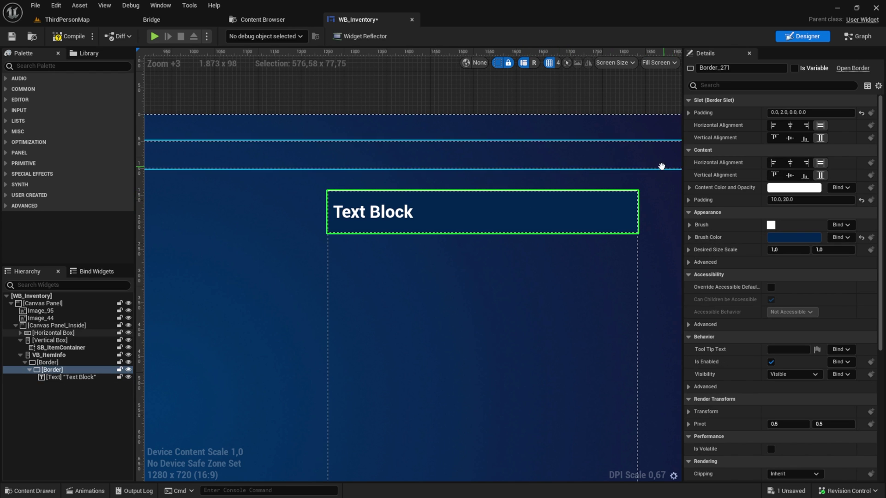
click(786, 238)
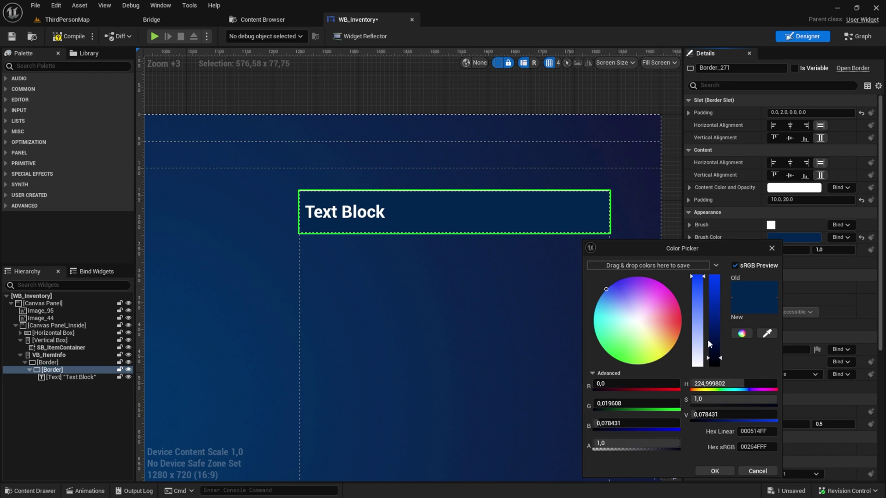
drag(770, 339, 659, 159)
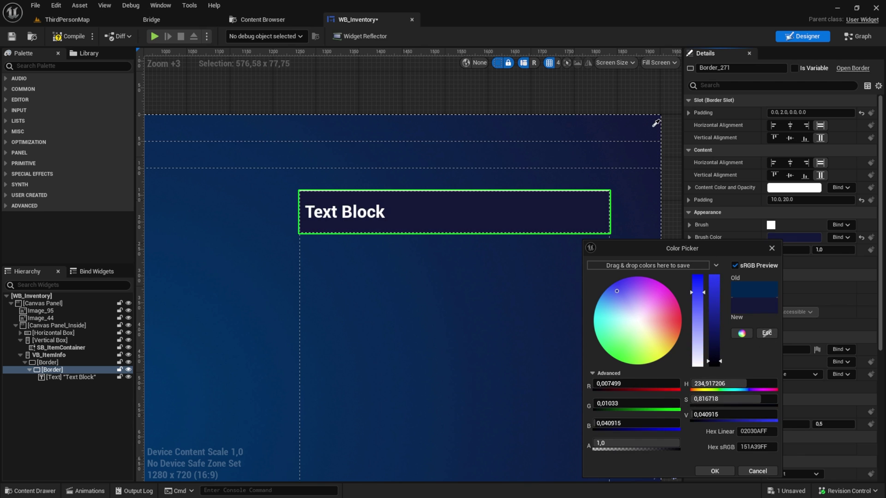
drag(656, 123, 659, 166)
click(647, 208)
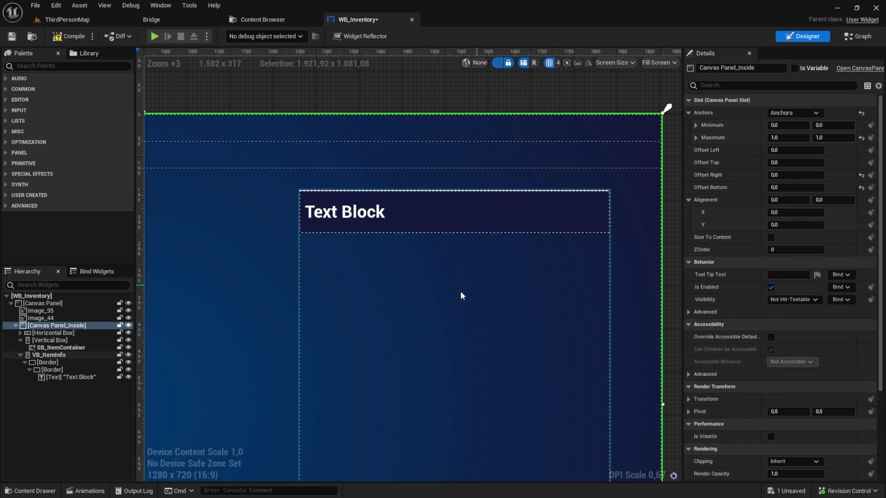
Duplicate the VB_ItemInfo box with its bordered text so that the copy sits inside the original, below its text.
right_drag(461, 295, 418, 221)
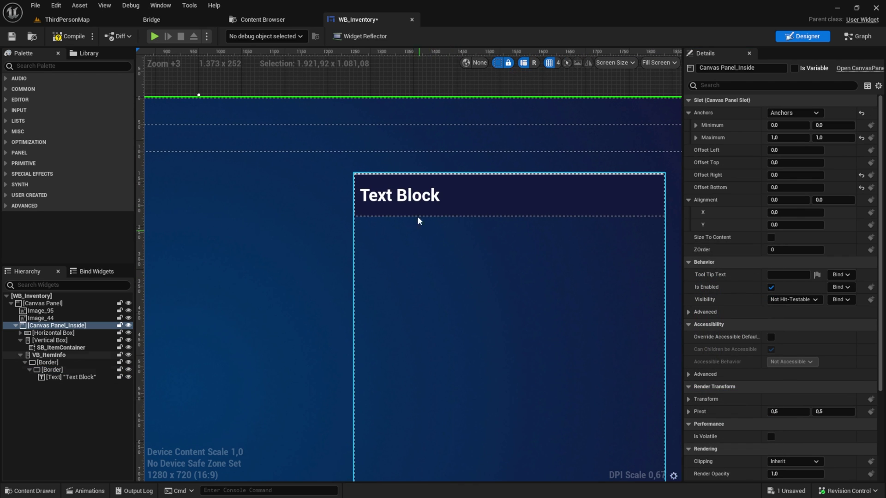
click(49, 356)
click(54, 341)
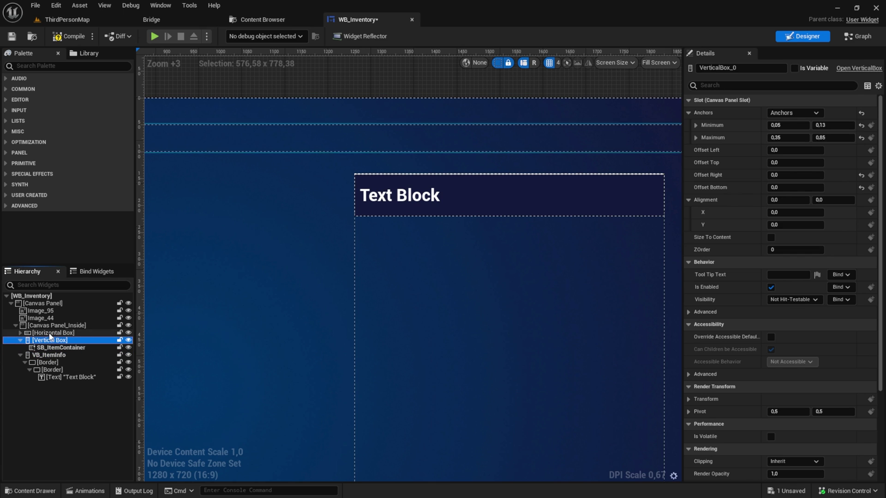
click(467, 298)
key(ctrl+d)
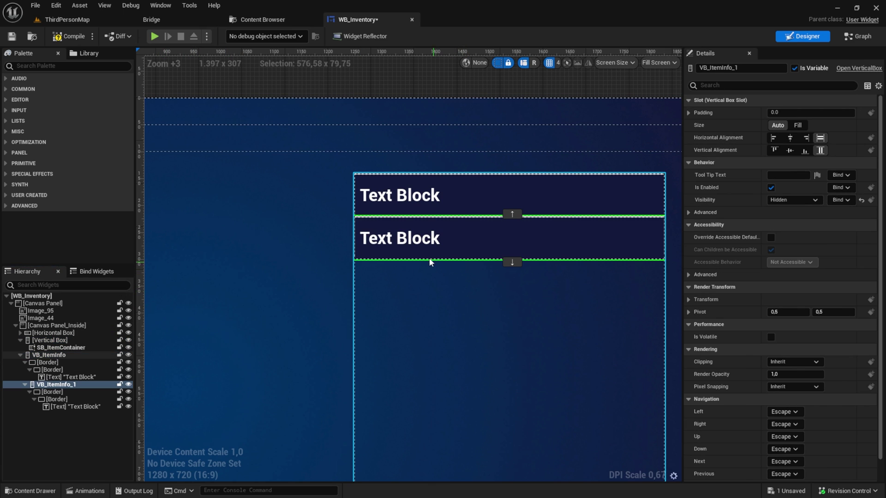
Set the duplicated text block's font size to 12 and its typeface to Light.
click(431, 240)
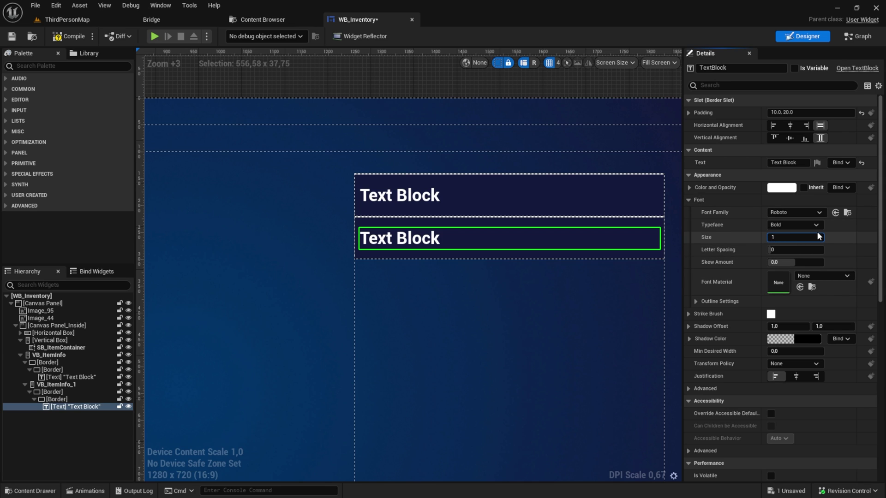
click(819, 237)
text(12)
key(Return)
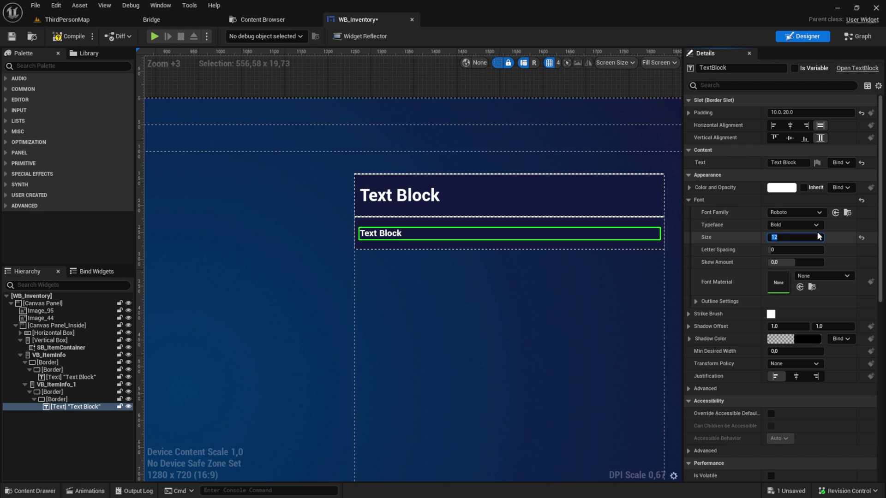
click(806, 225)
click(789, 261)
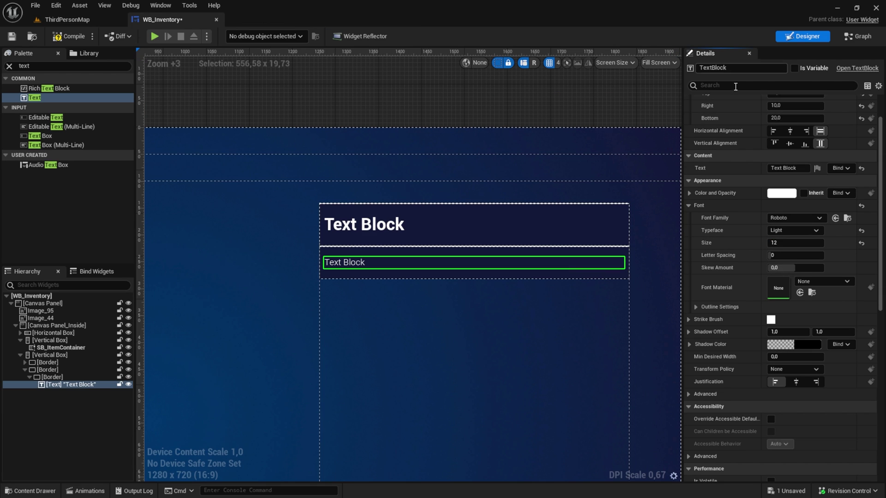
Replace the lower text block's content with the copied item description that begins "The Shadowblade of Twilight".
click(788, 168)
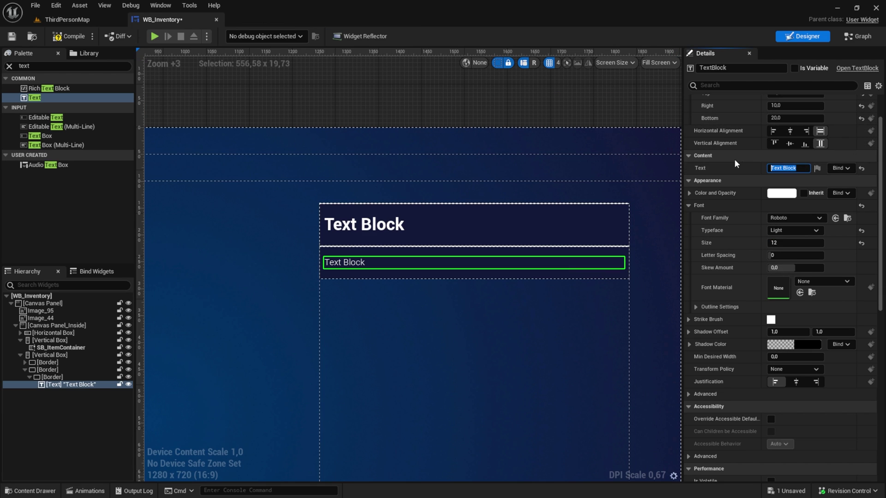
key(ctrl+v)
key(Return)
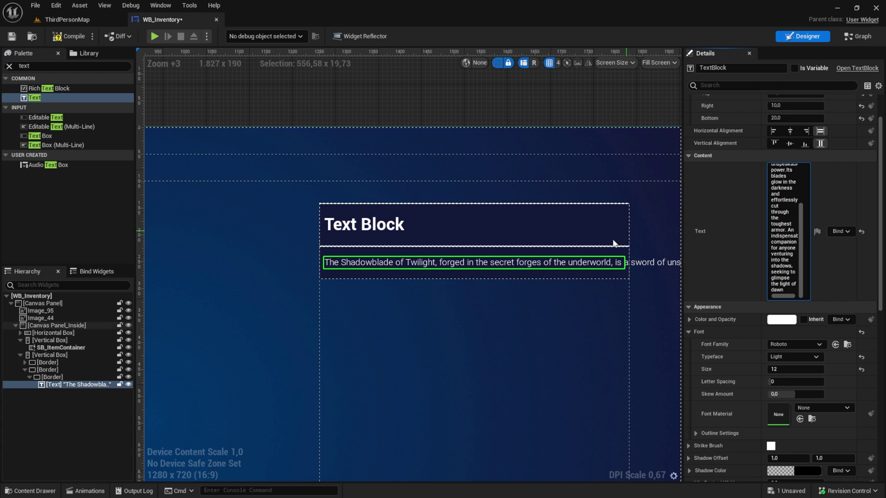
Enable Auto Wrap Text for the item description text block.
scroll(748, 358, down, 4)
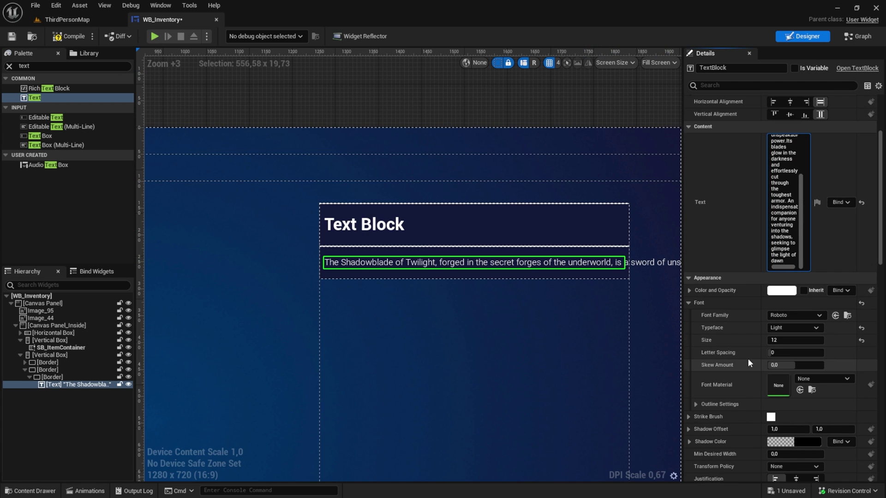
scroll(751, 356, down, 3)
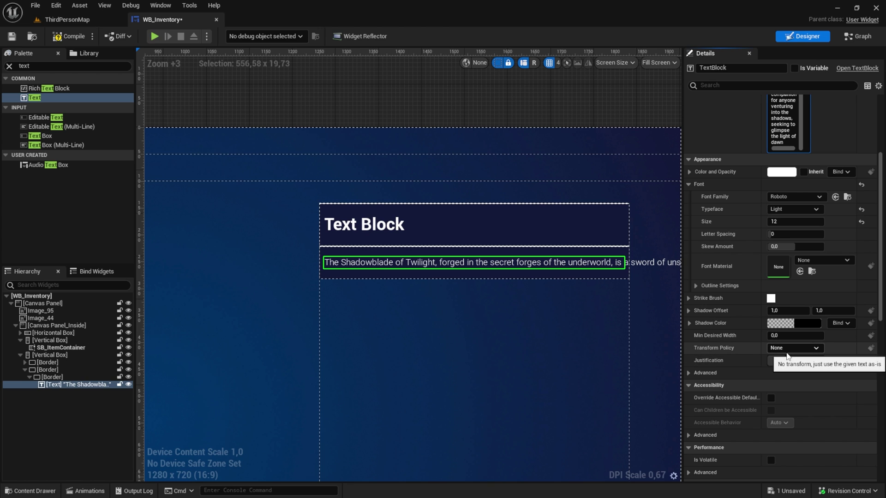
scroll(757, 388, down, 4)
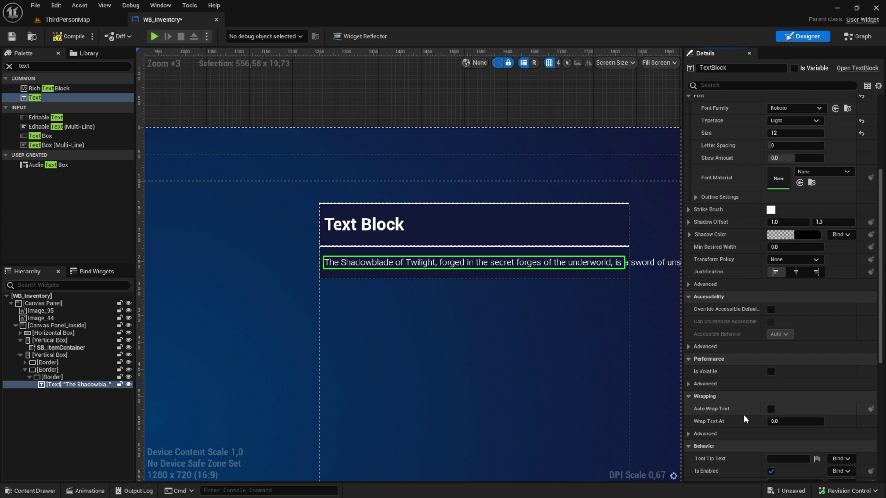
click(771, 409)
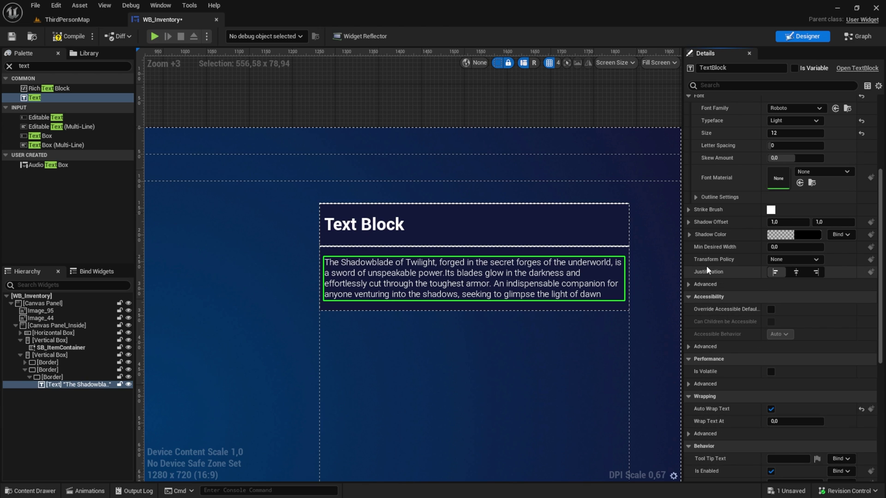
Duplicate the outer border that holds the item description within the item details box.
click(589, 109)
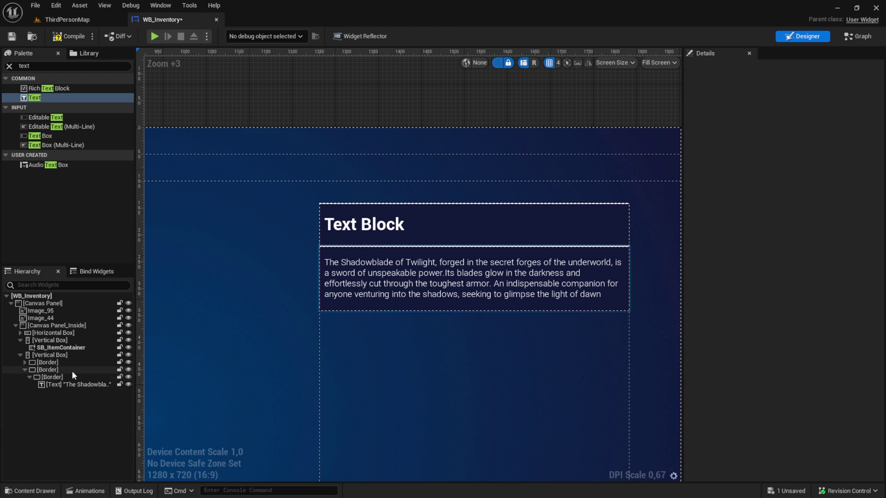
click(48, 369)
key(ctrl+d)
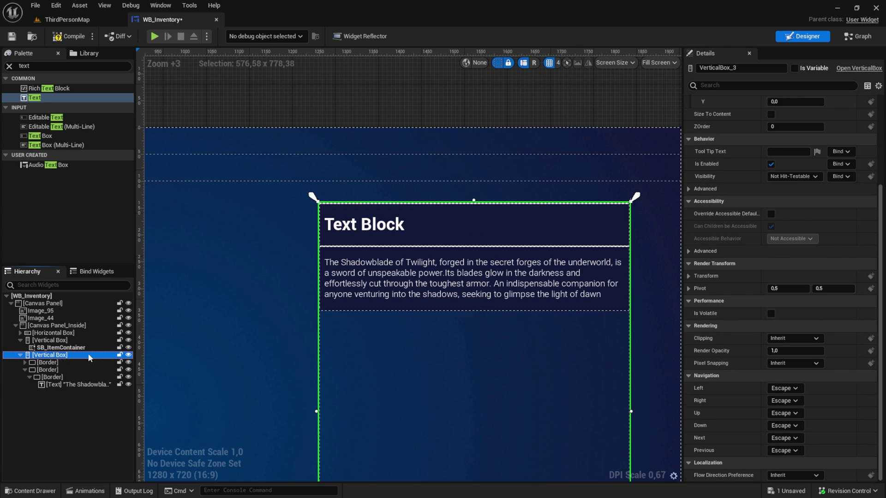
Replace the duplicated description's content with the word "Text".
click(407, 343)
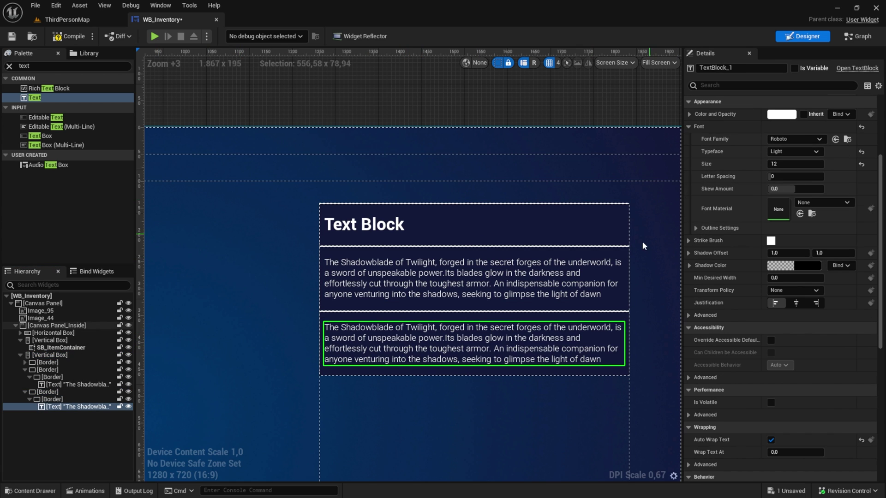
scroll(761, 175, up, 3)
click(807, 171)
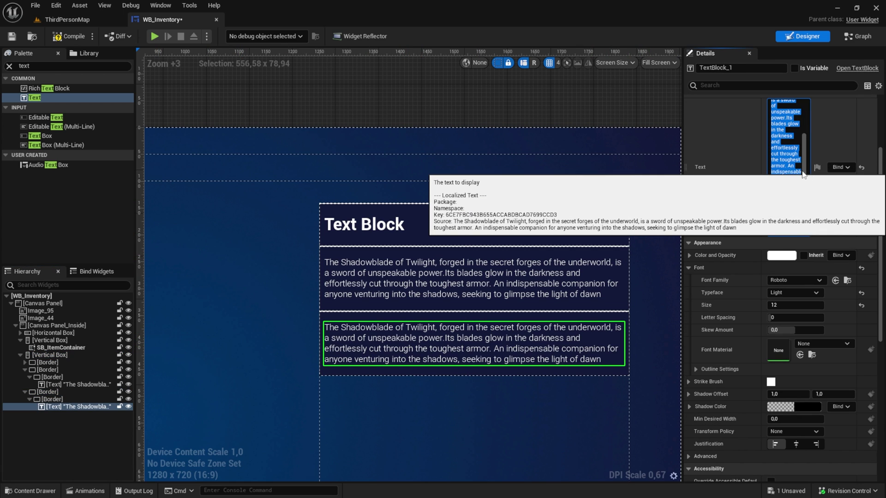
text(Text)
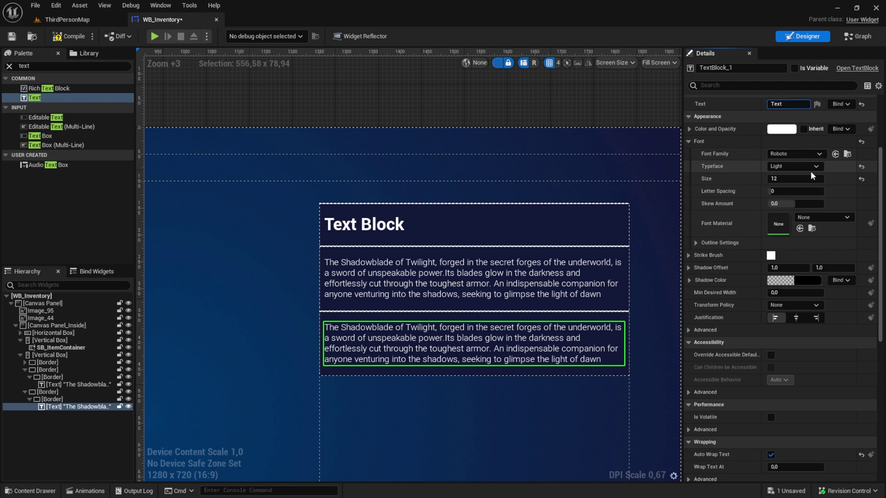
click(593, 85)
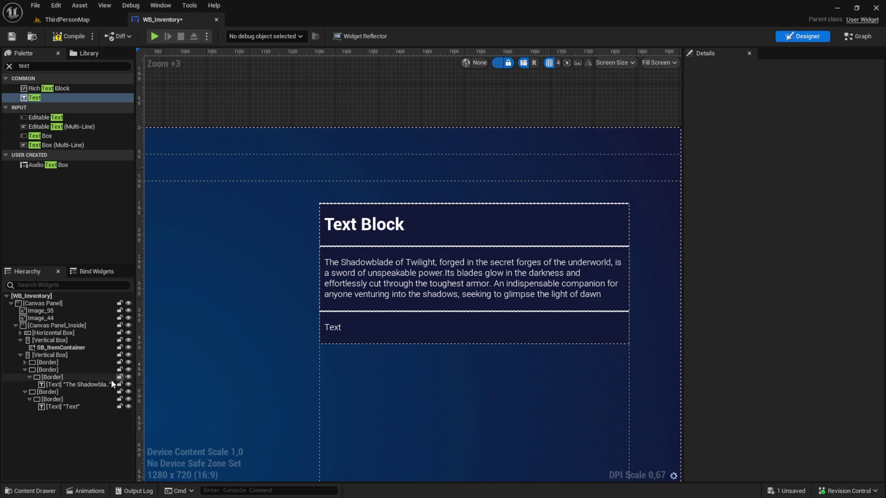
Set the bottom slot padding of the lowest section's inner border to 2 and inspect its edge lines up close.
click(56, 399)
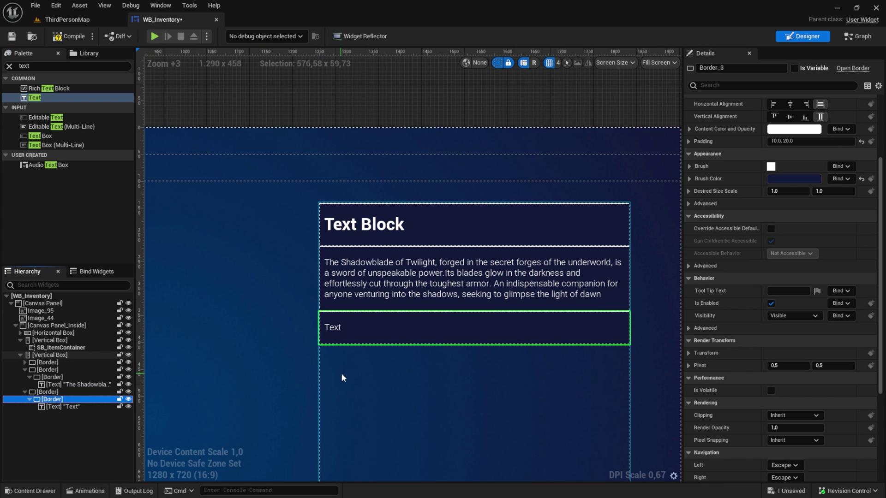
scroll(336, 369, up, 2)
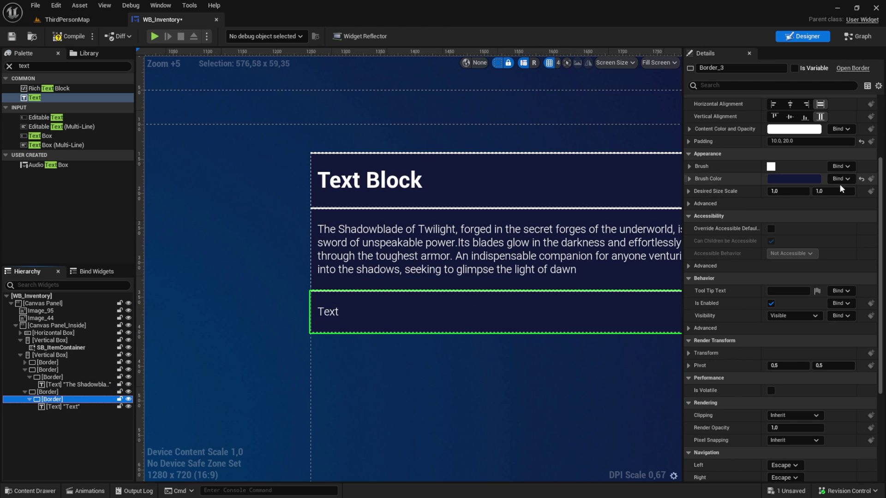
scroll(839, 191, up, 3)
scroll(839, 191, up, 1)
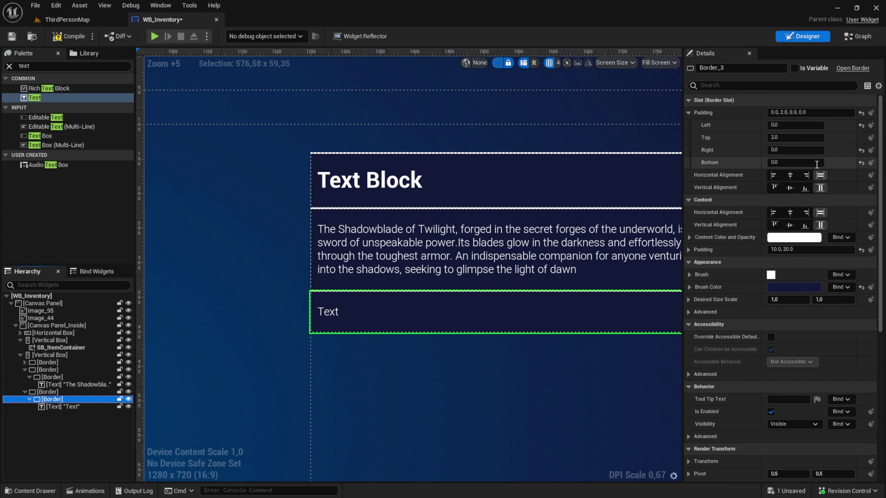
click(783, 163)
text(2)
key(Return)
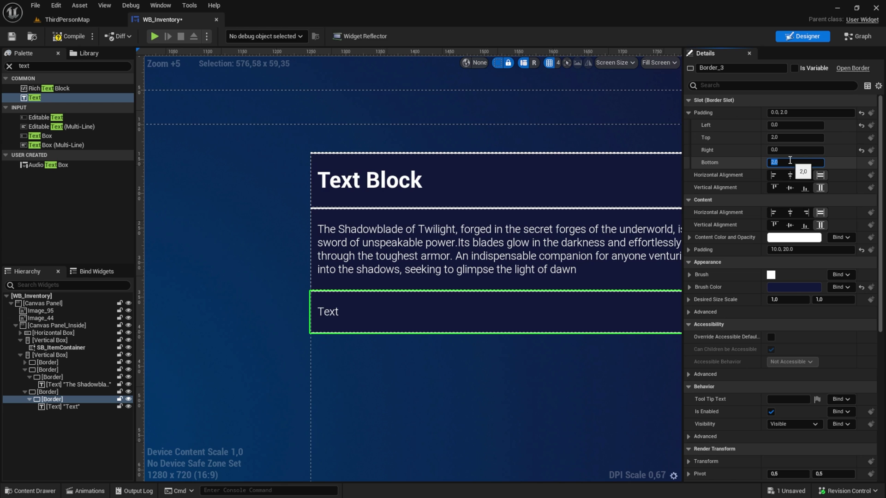
scroll(323, 319, up, 15)
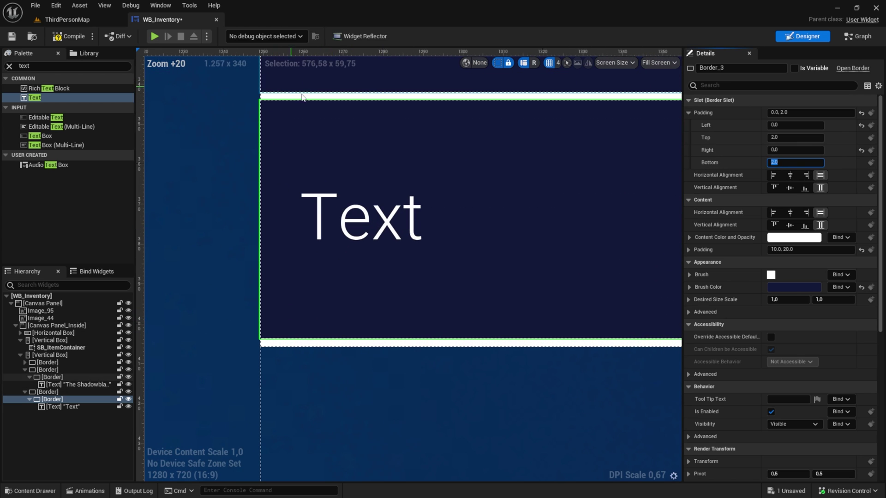
click(263, 152)
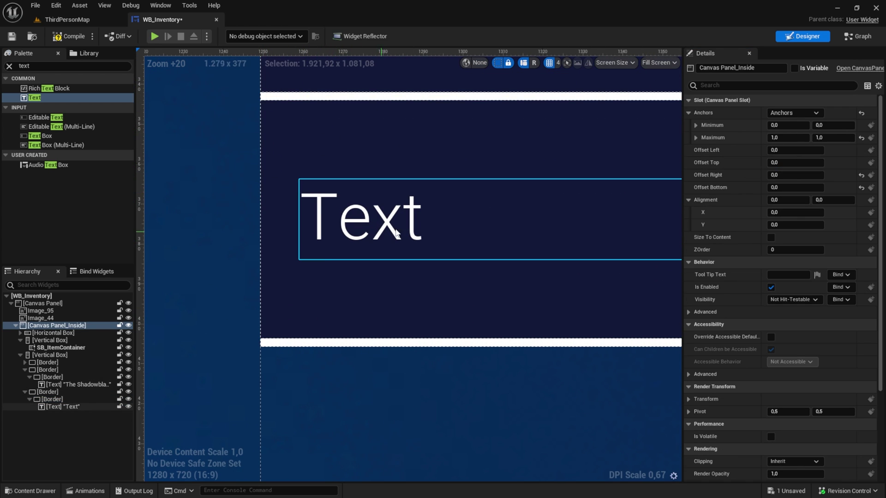
Delete the "Text" text block from the lowest bordered section.
scroll(461, 217, down, 18)
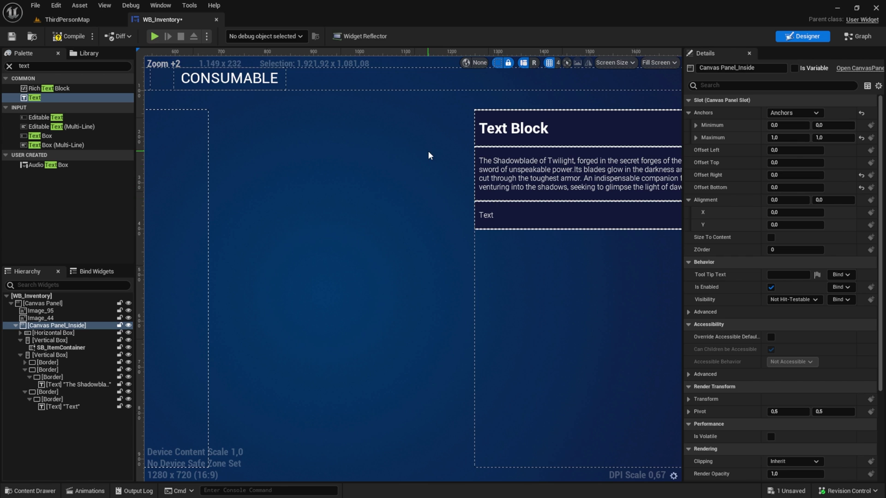
right_drag(551, 123, 437, 186)
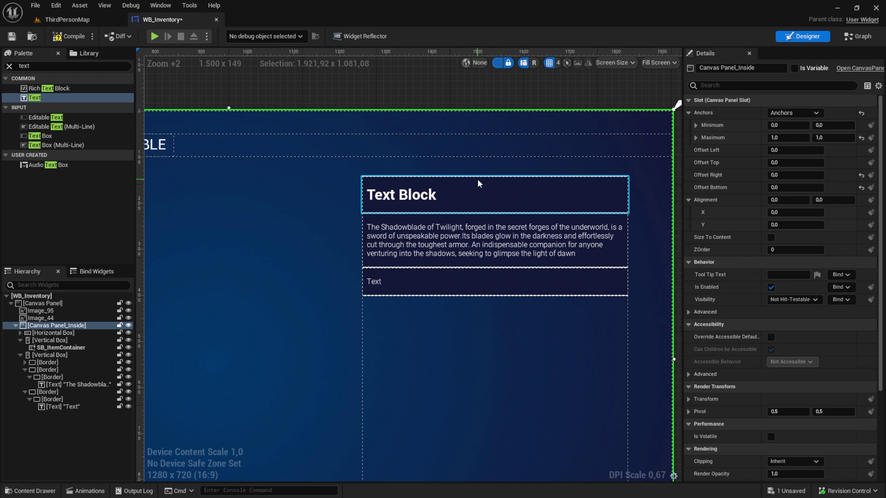
right_drag(322, 202, 351, 178)
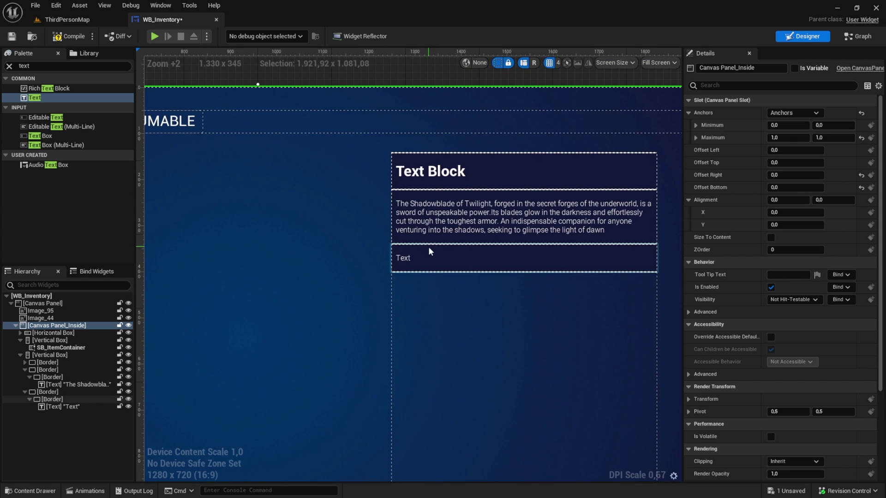
click(405, 259)
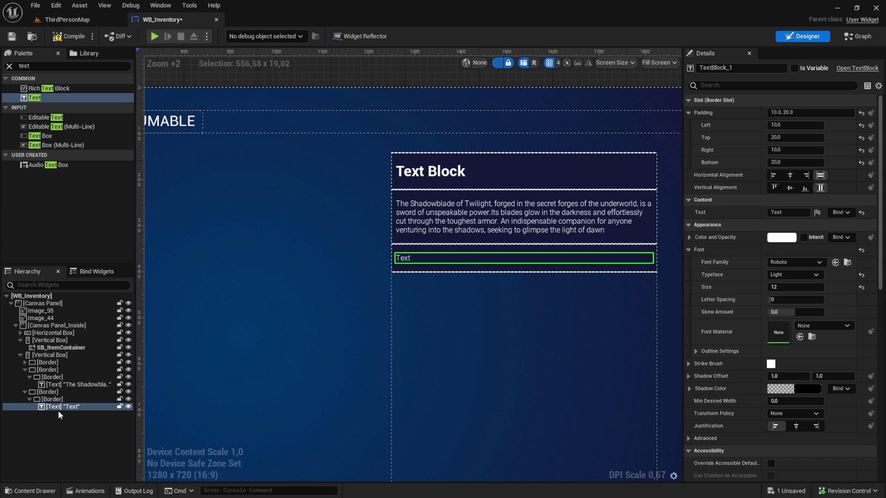
key(Delete)
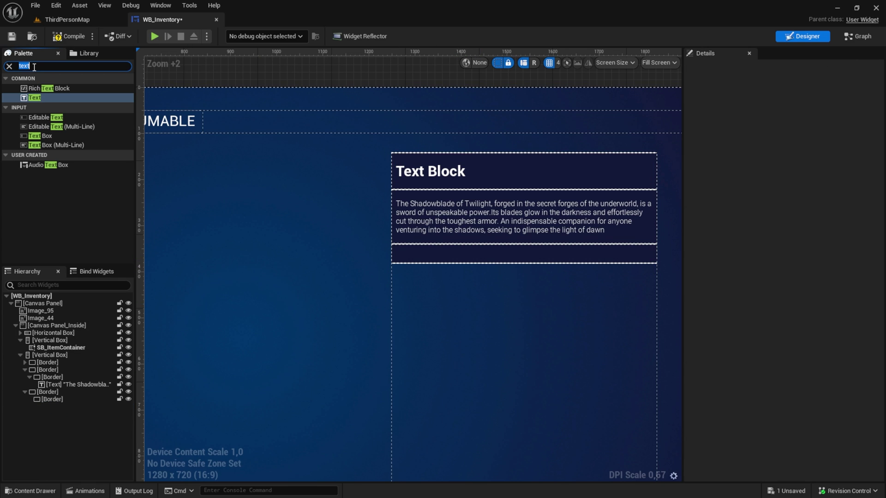
Add a Horizontal Box inside the empty inner border and nest a Vertical Box within it.
click(34, 67)
text(hor)
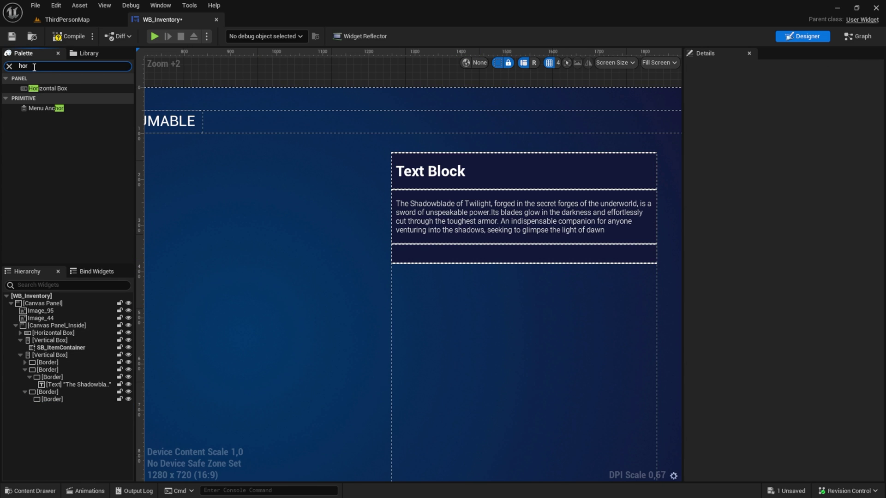
drag(46, 88, 65, 400)
click(35, 66)
text(ver)
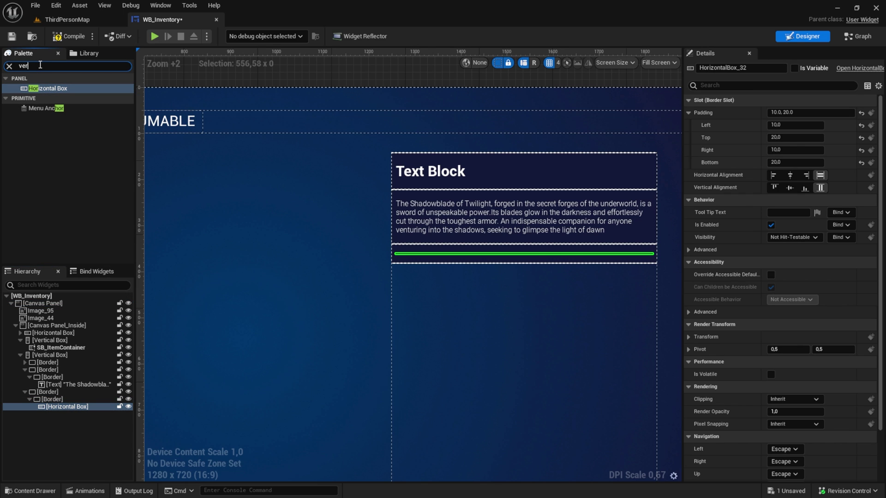
text(t)
drag(45, 88, 68, 418)
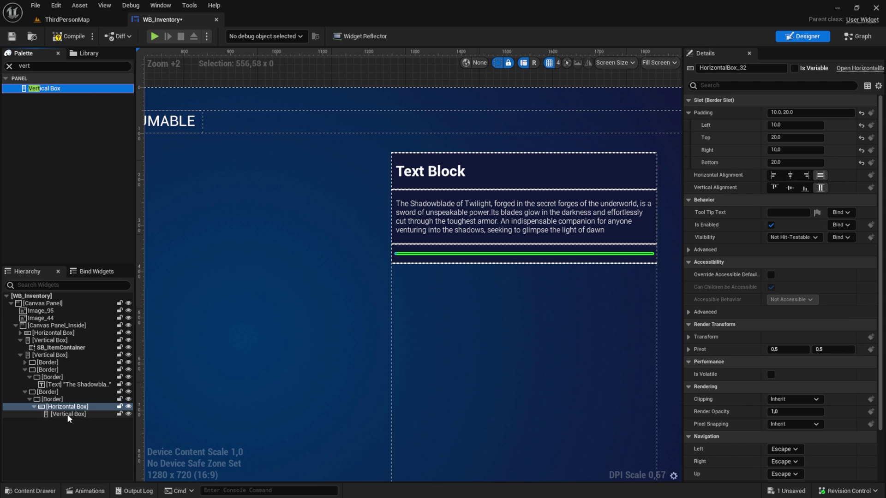
Add a text block reading "Weight" to the new Vertical Box.
click(69, 66)
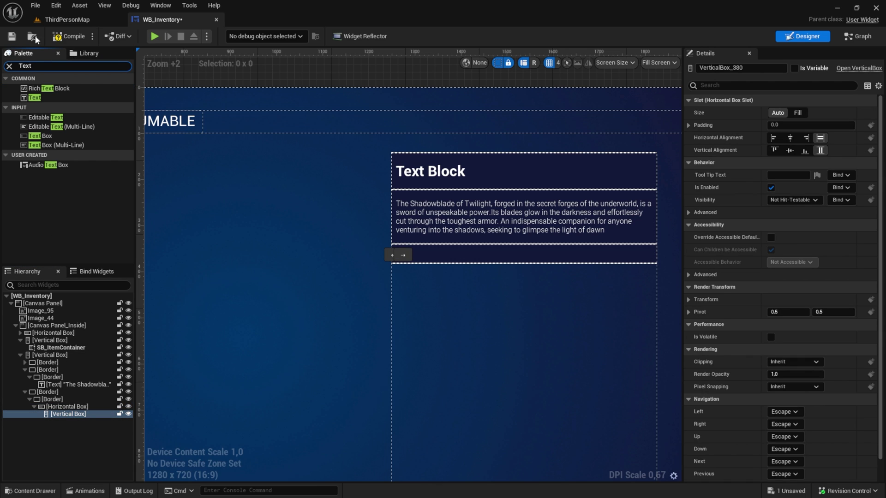
drag(37, 98, 65, 417)
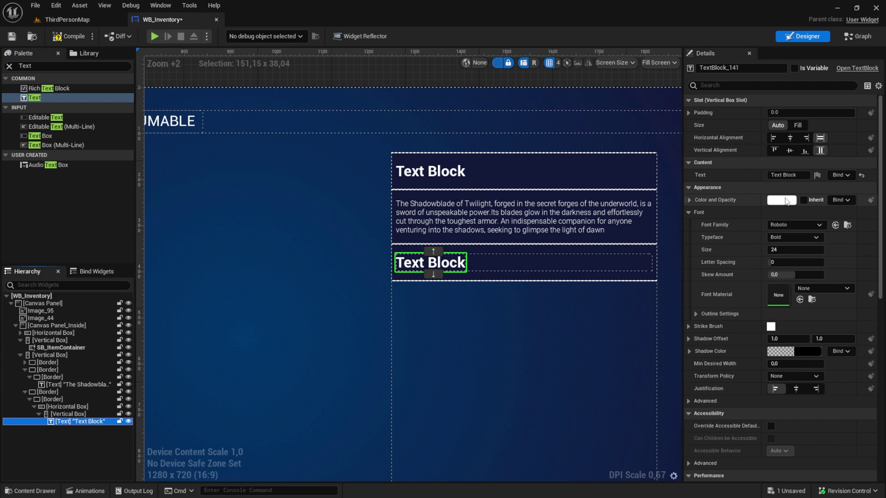
click(785, 176)
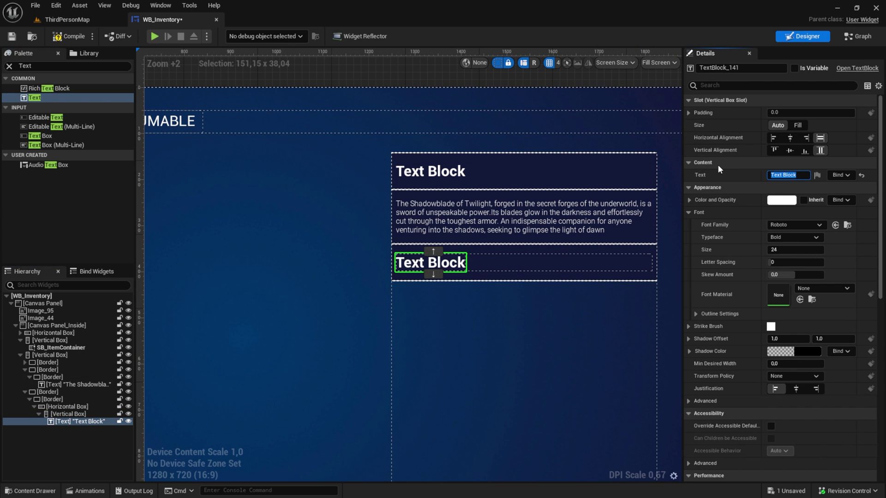
text(Weight)
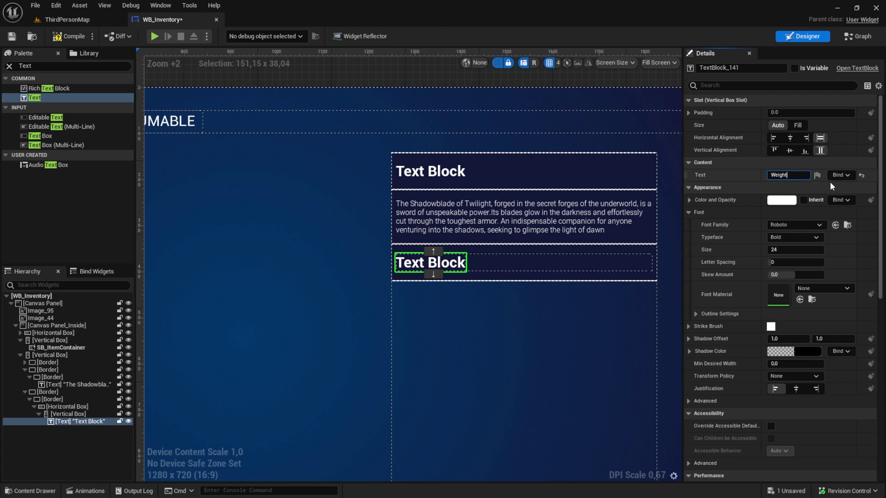
key(Return)
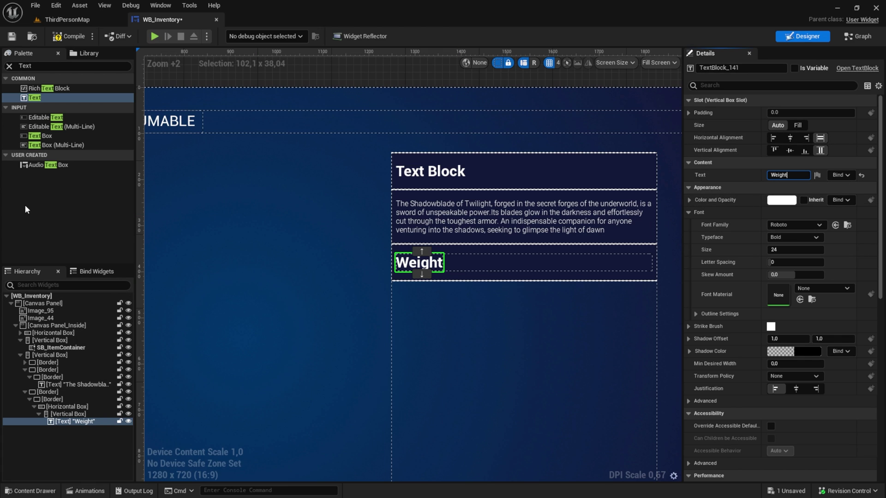
Add a second text block reading "5,00" below the "Weight" text.
drag(35, 98, 78, 422)
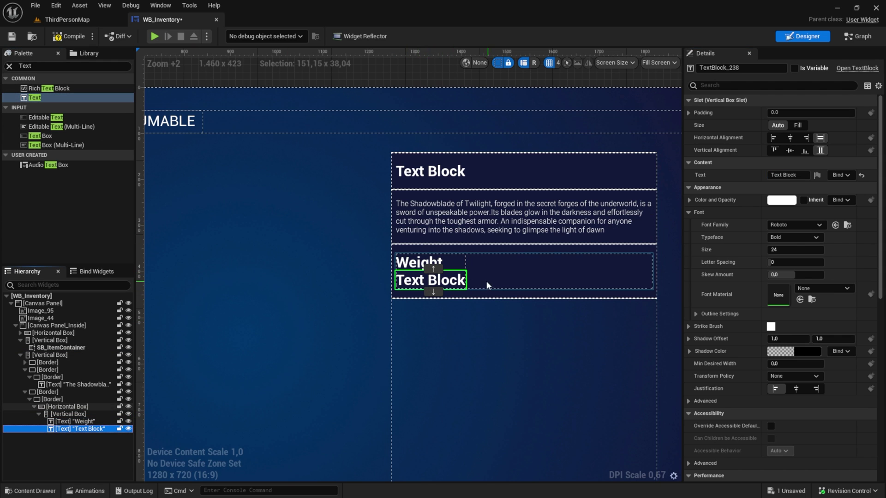
click(801, 175)
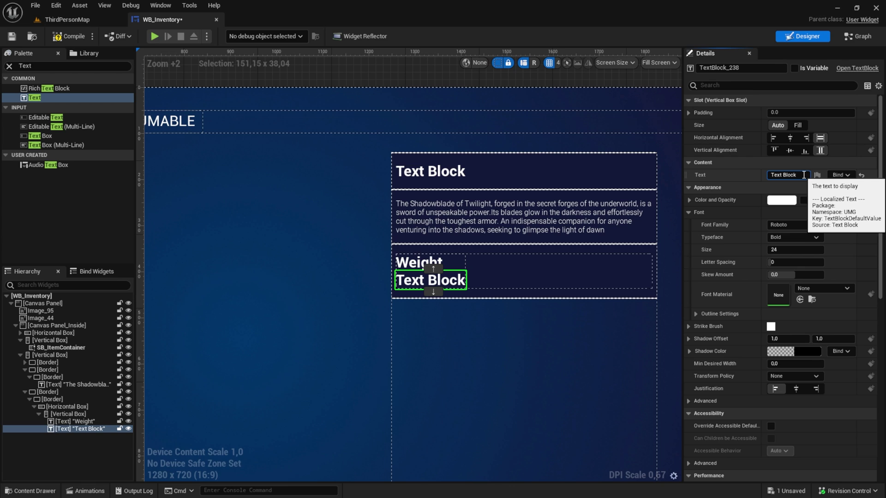
key(ctrl+a)
text(5,00)
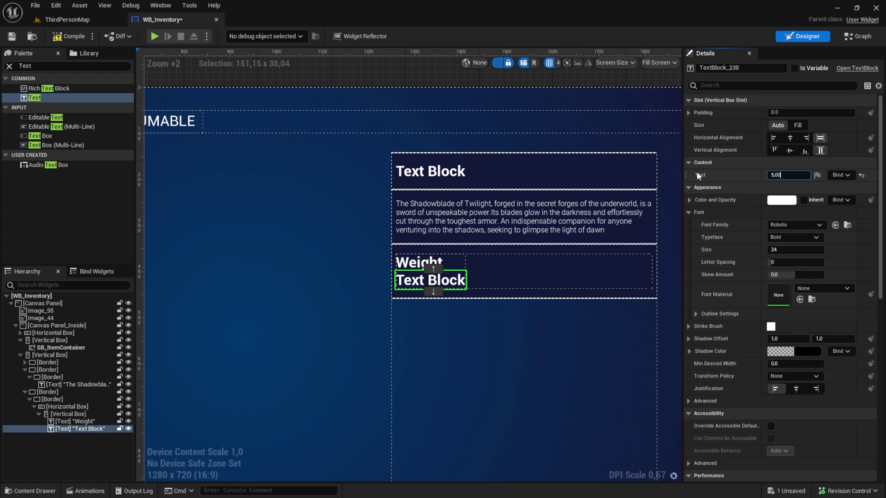
key(Return)
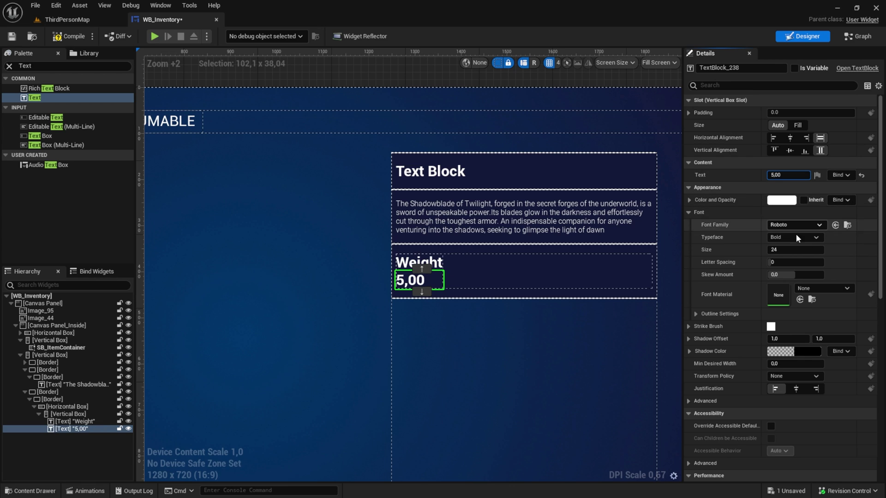
Set the "5,00" text block's typeface to Light and its font size to 16.
click(787, 242)
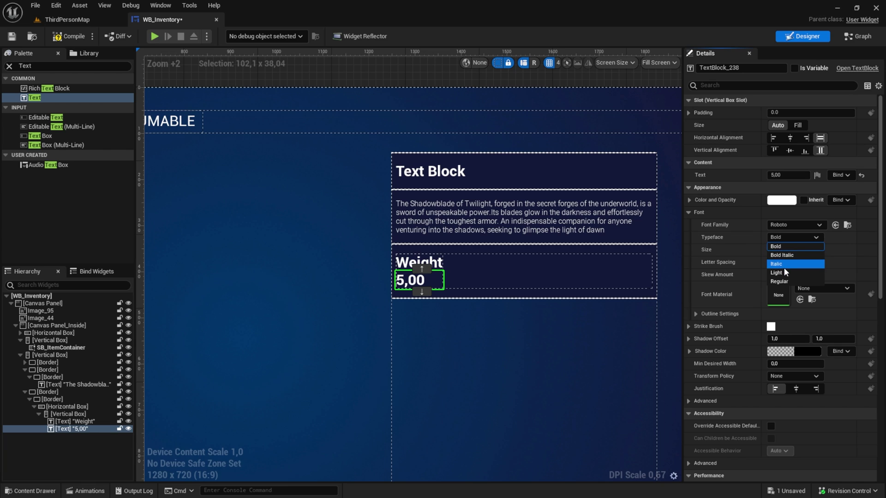
click(783, 272)
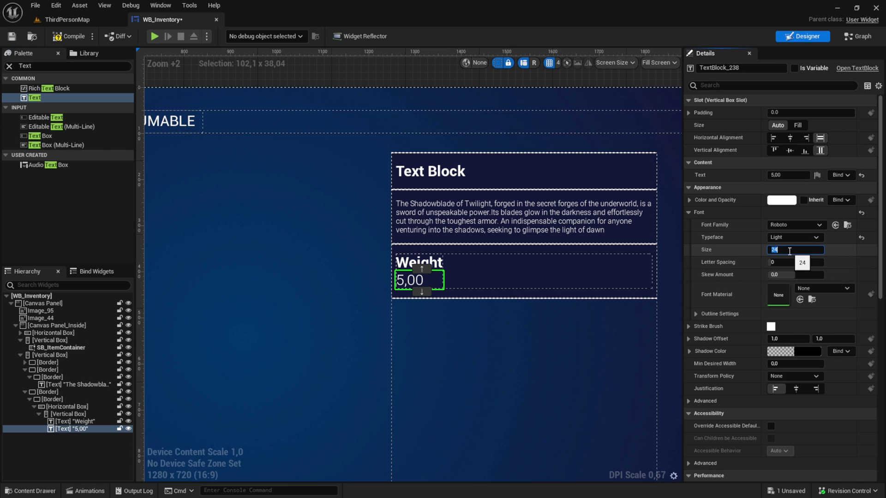
click(789, 251)
text(16)
key(Return)
Check the item description's font size and set the "5,00" text block's font size to 12.
click(594, 228)
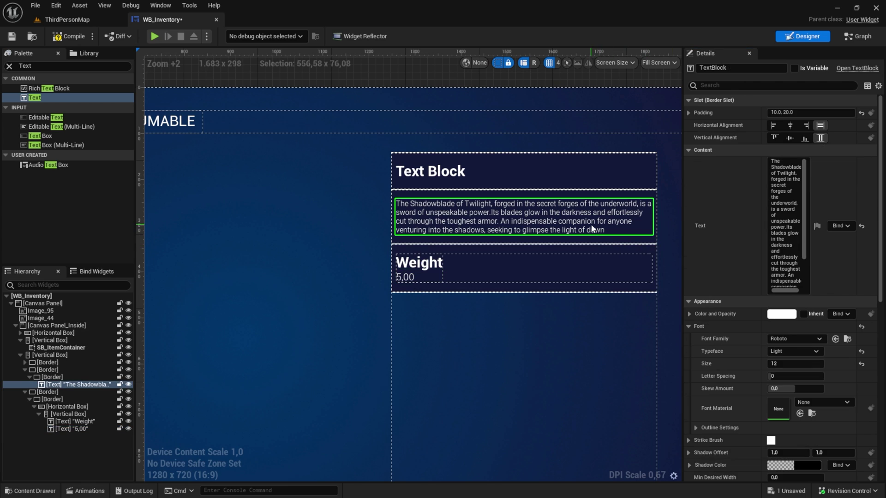
click(405, 278)
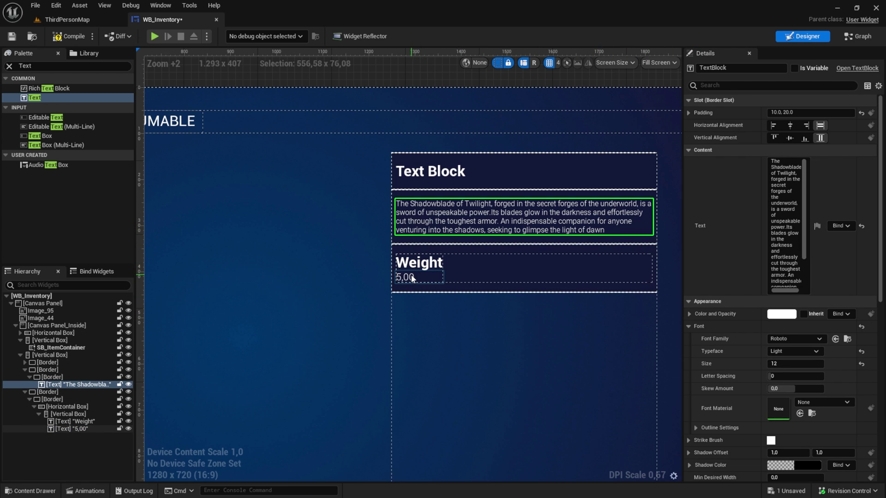
click(775, 249)
text(12)
key(Return)
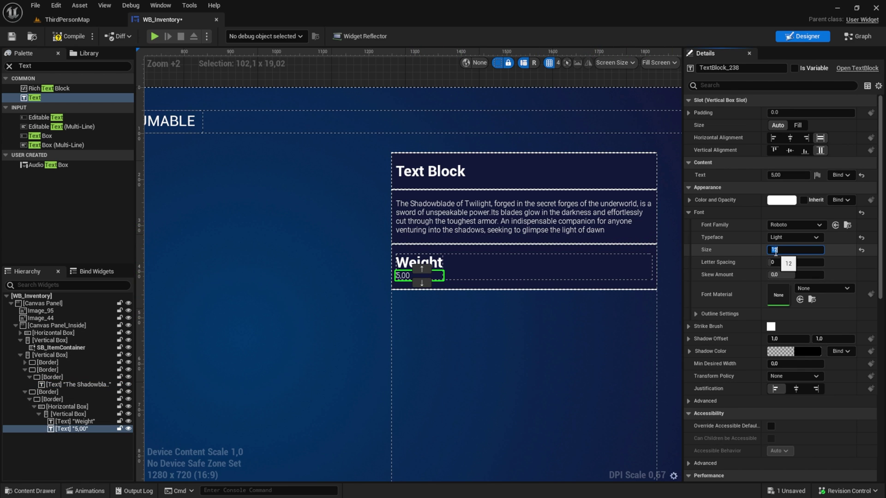
Set the "Weight" text block's font size to 18 and its transform policy to To Upper.
click(419, 262)
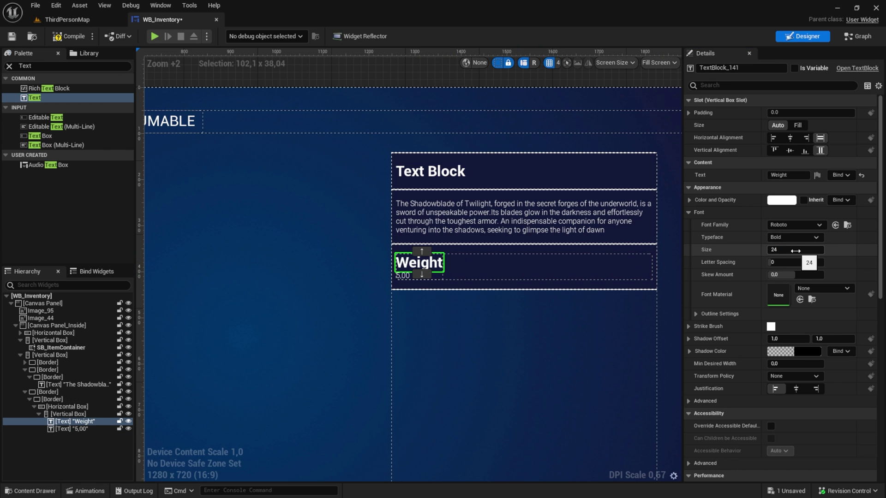
click(797, 250)
text(18)
key(Return)
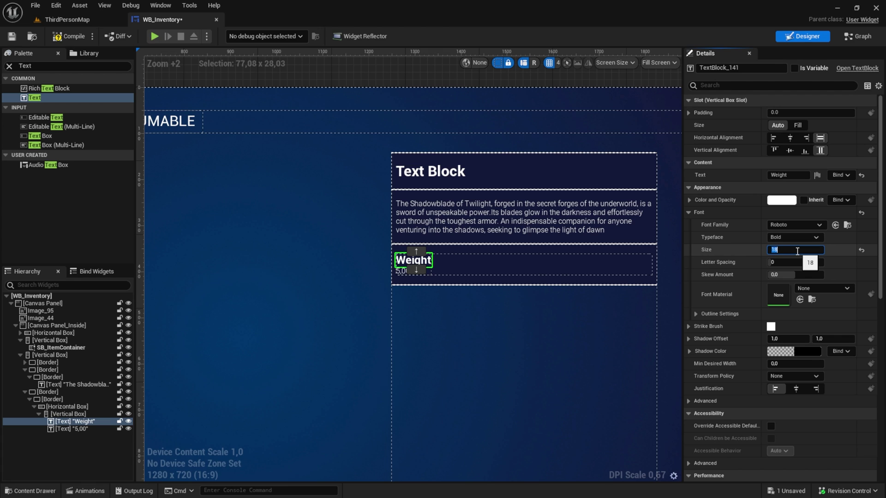
click(786, 376)
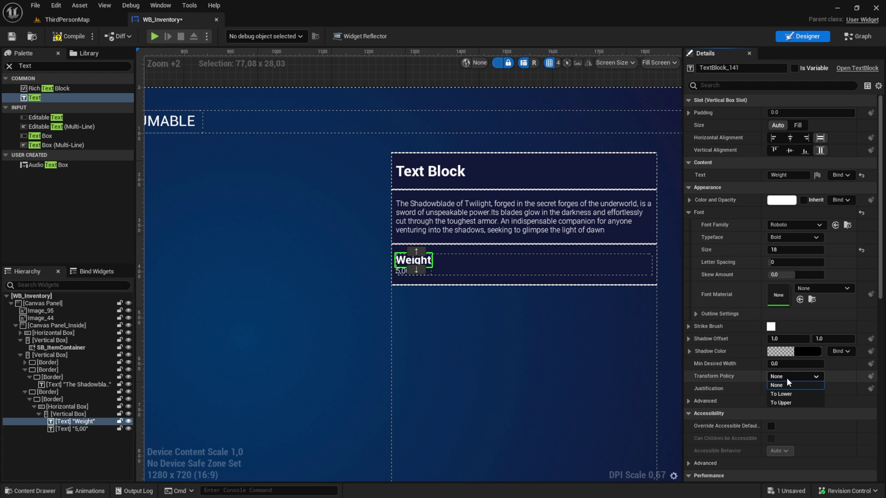
click(780, 405)
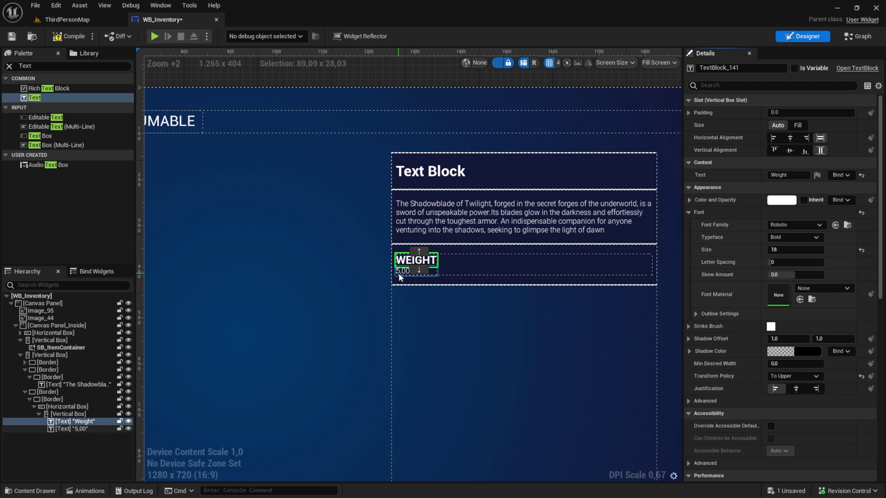
Pad the "Weight" text block with 20 on the left, top and right and 5 on the bottom.
scroll(399, 273, up, 8)
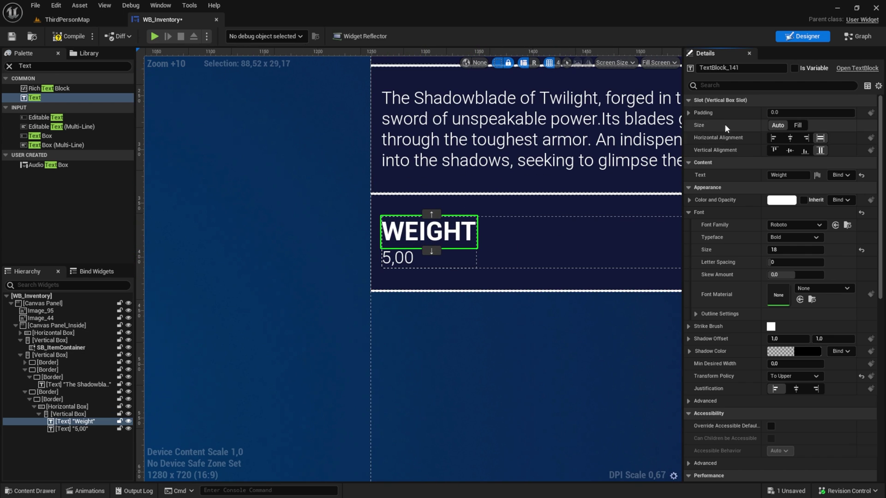
click(695, 112)
click(788, 162)
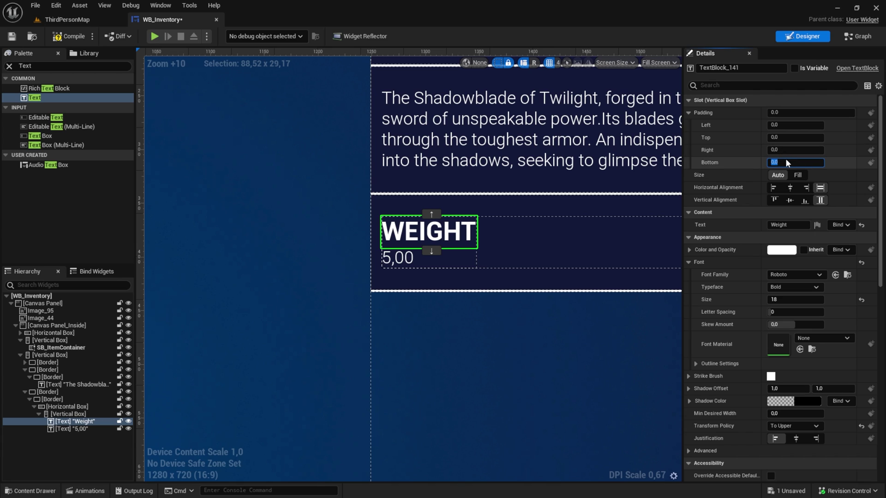
text(5)
key(Return)
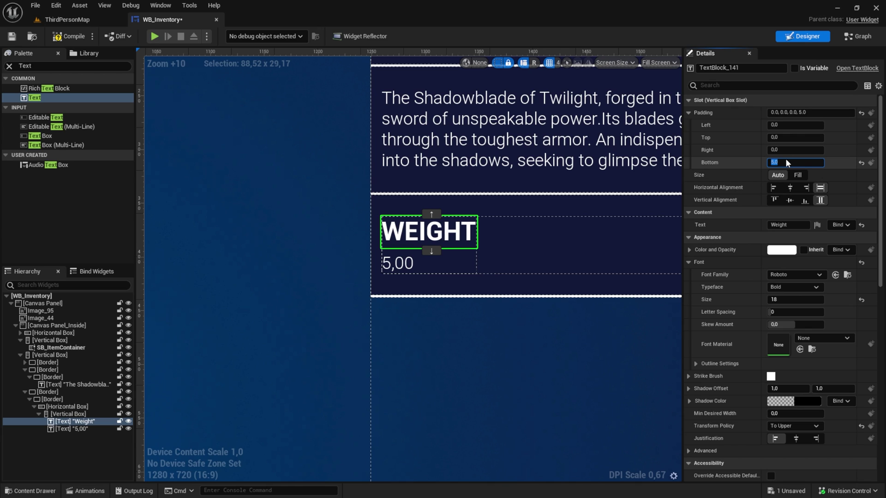
click(779, 125)
text(2)
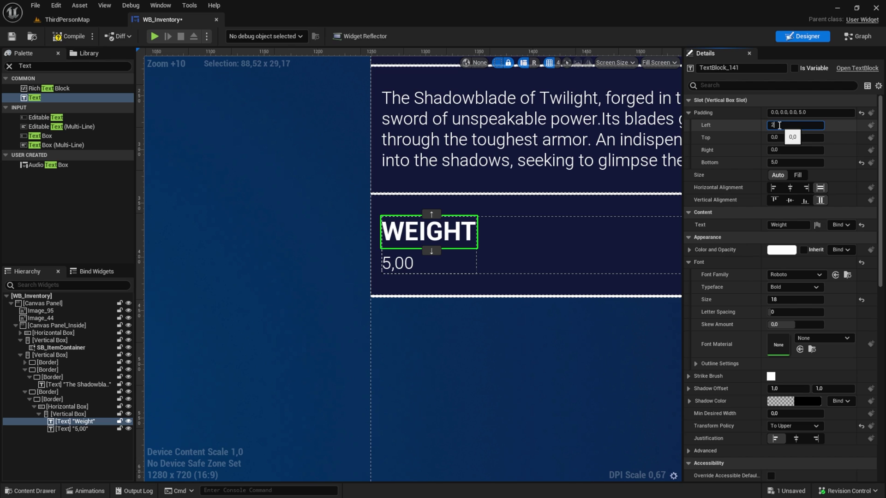
text(0)
click(786, 137)
click(784, 150)
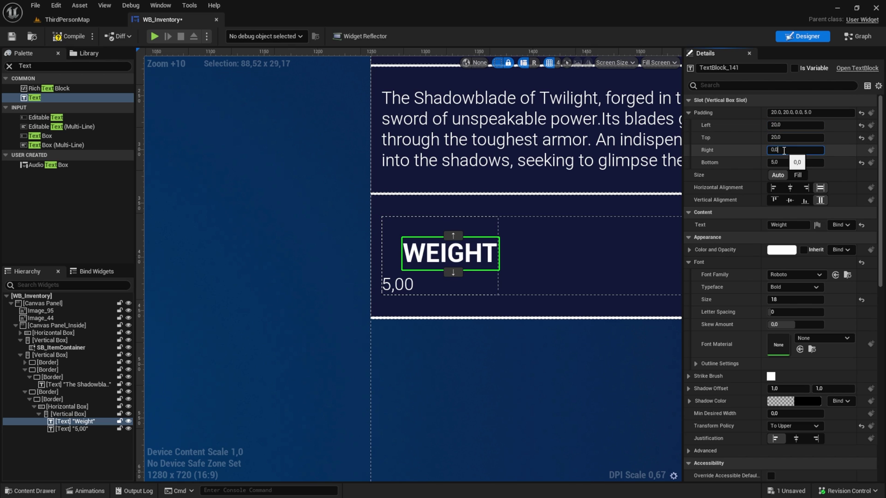
text(20)
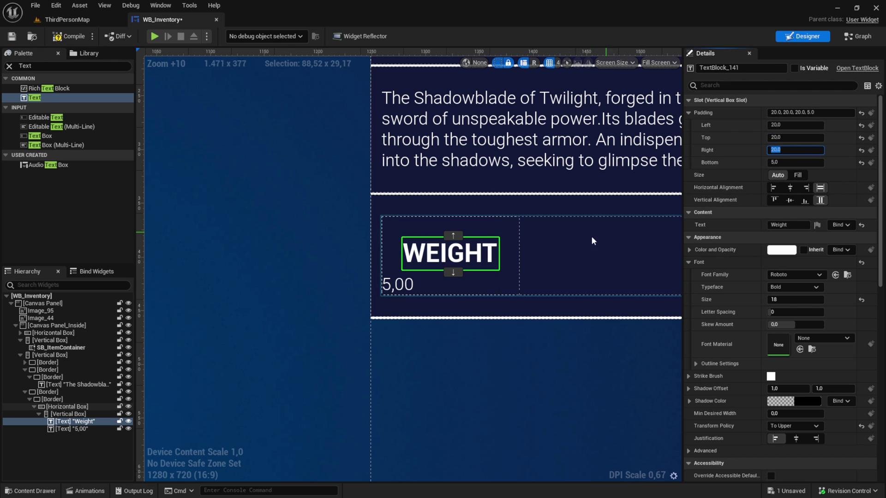
Set the "5,00" text block's padding to 20 on all four sides.
click(399, 285)
click(796, 125)
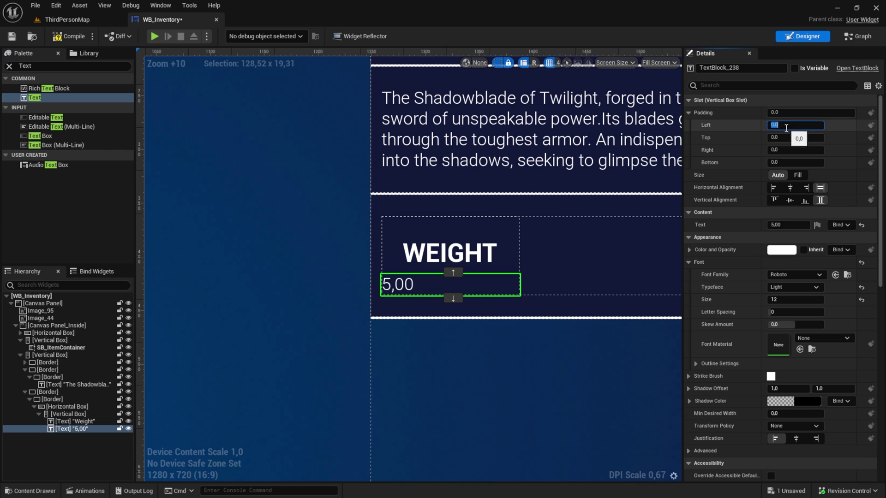
text(20)
click(795, 138)
text(20)
click(785, 150)
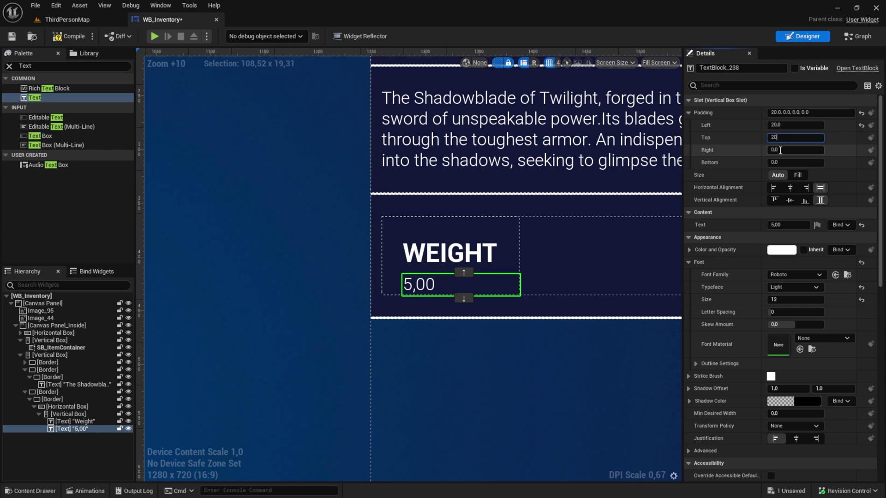
text(20)
click(787, 162)
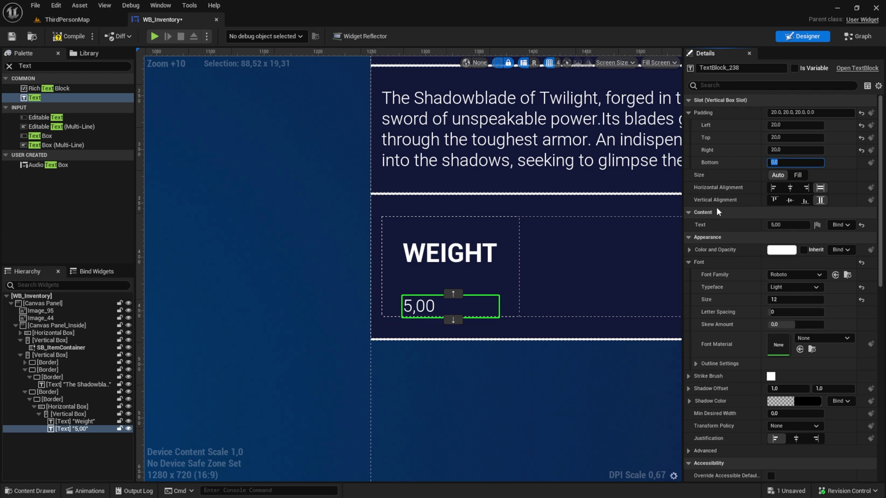
text(20)
key(Return)
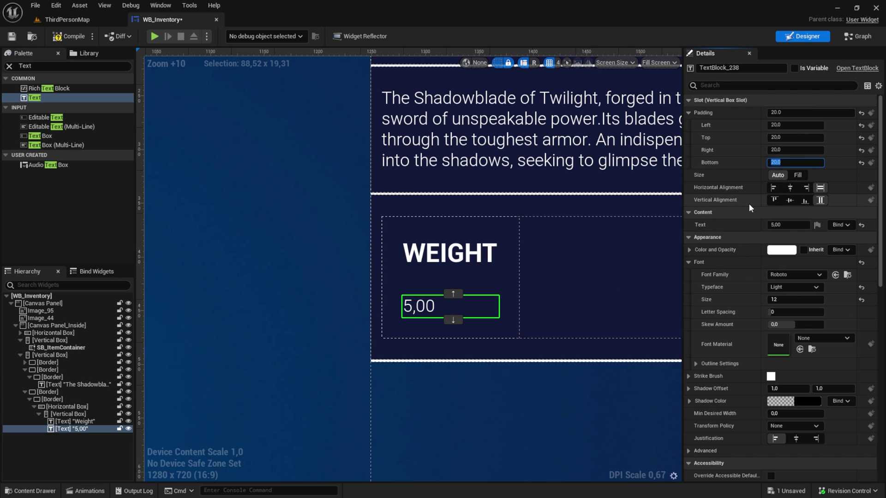
Try a top padding of 5 on the "5,00" text block, and set it to 0 instead.
click(789, 138)
drag(789, 144, 708, 139)
text(5)
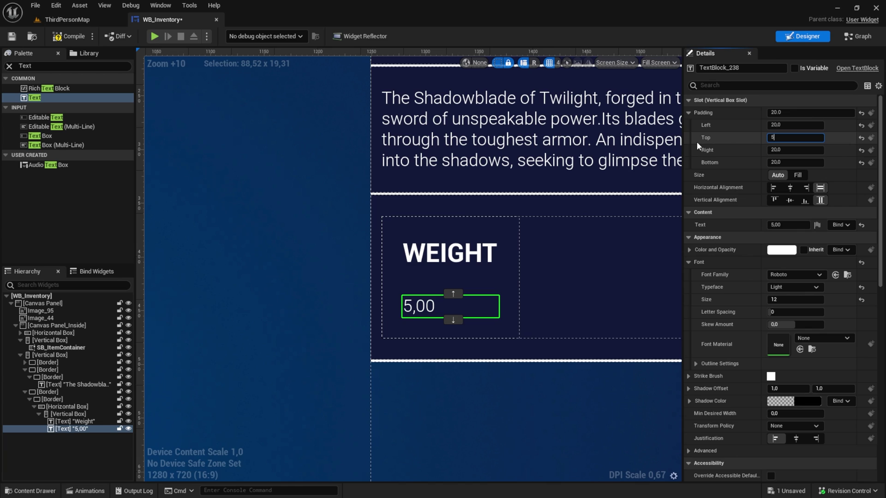
key(Return)
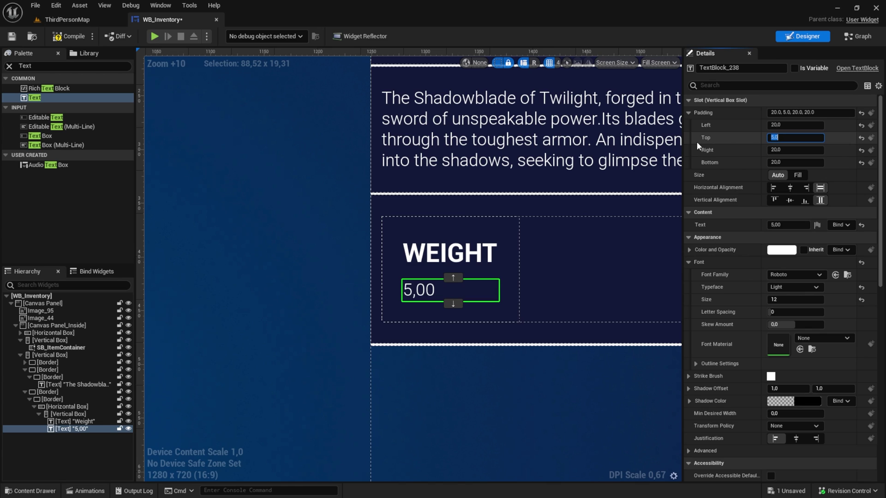
text(0)
key(Return)
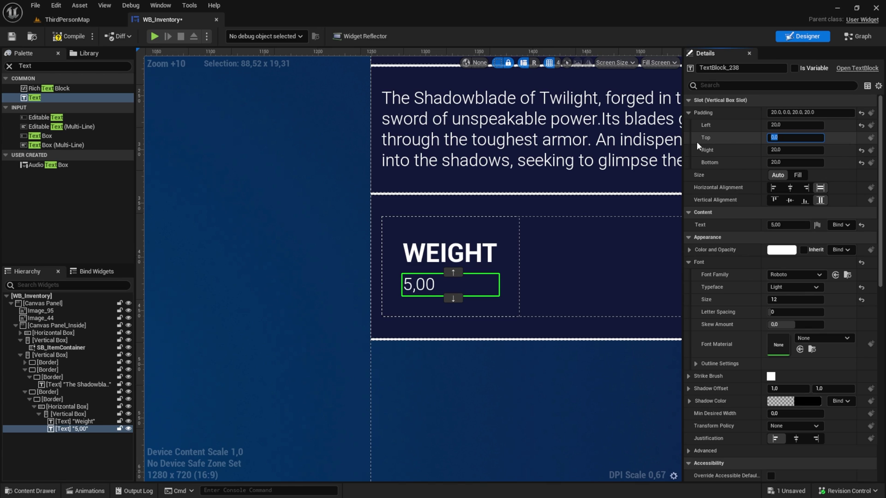
click(518, 378)
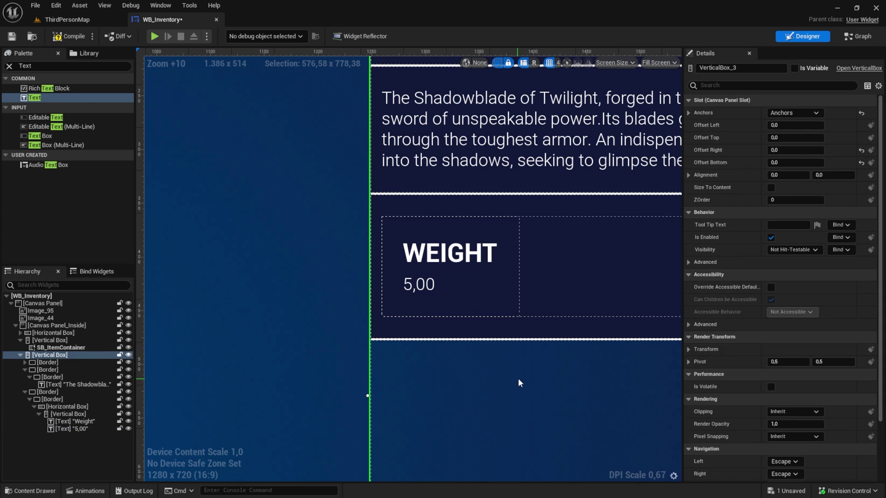
Set the padding of the Horizontal Box that holds the weight column to 0 on all sides.
scroll(520, 324, down, 3)
click(516, 286)
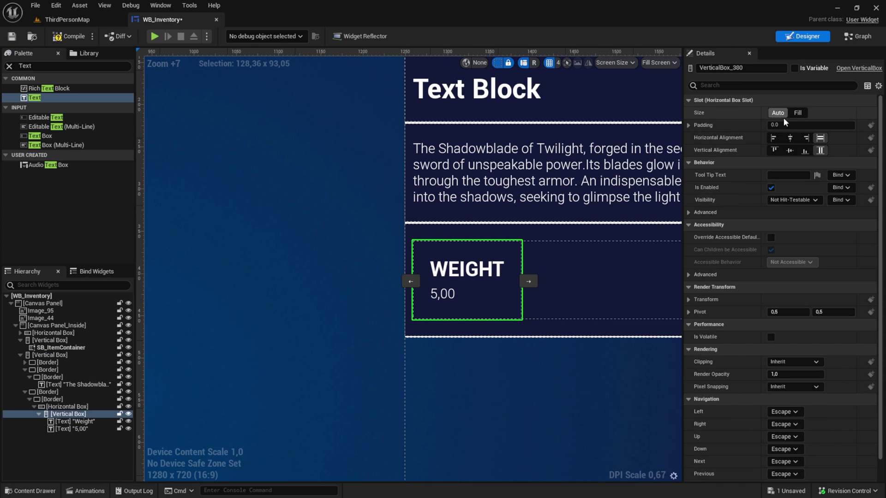
click(70, 407)
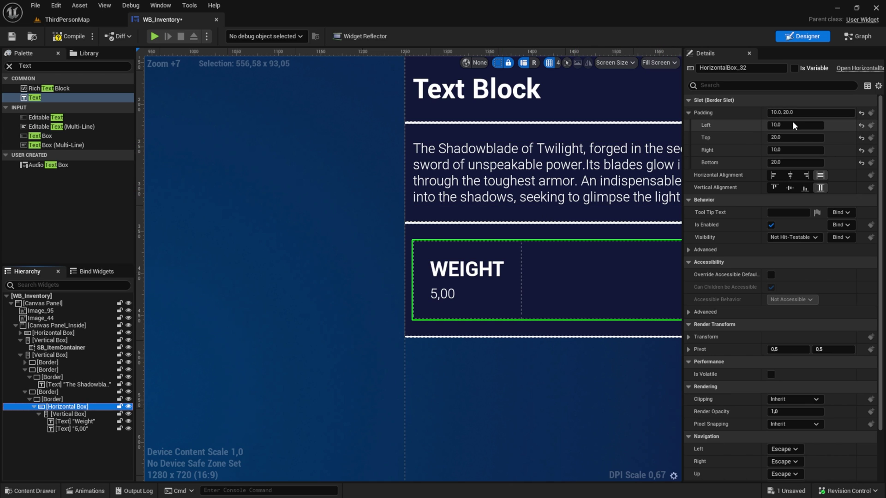
click(819, 113)
text(0)
key(Return)
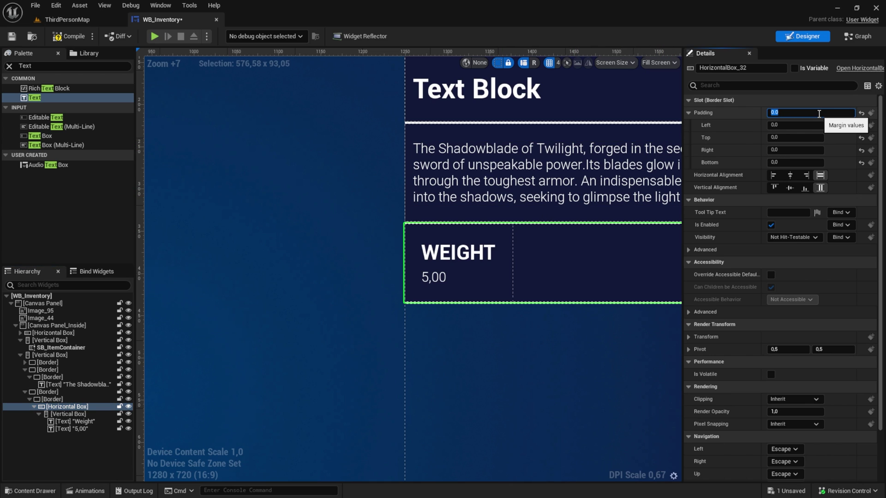
click(429, 366)
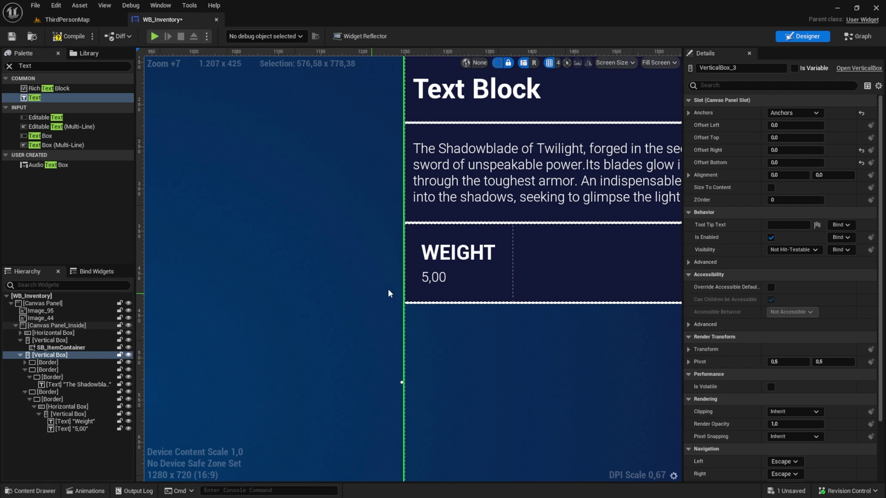
Duplicate the weight Vertical Box and place the copy beside it in the Horizontal Box.
click(57, 407)
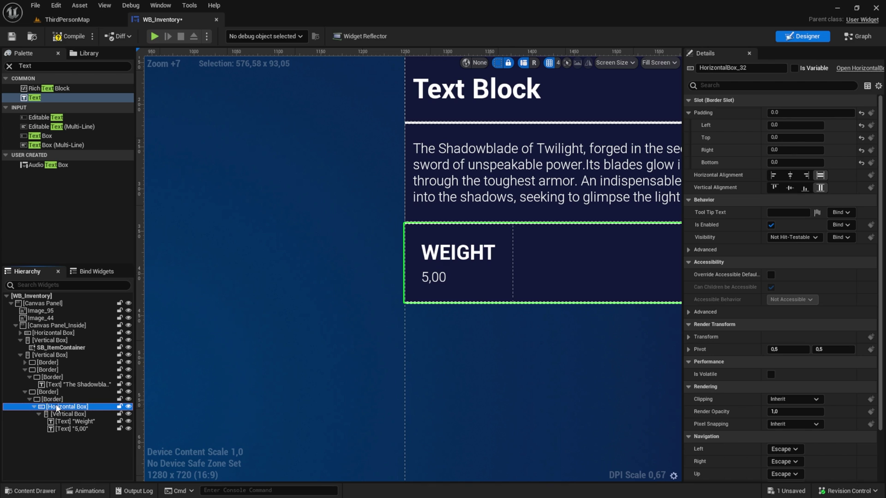
click(65, 414)
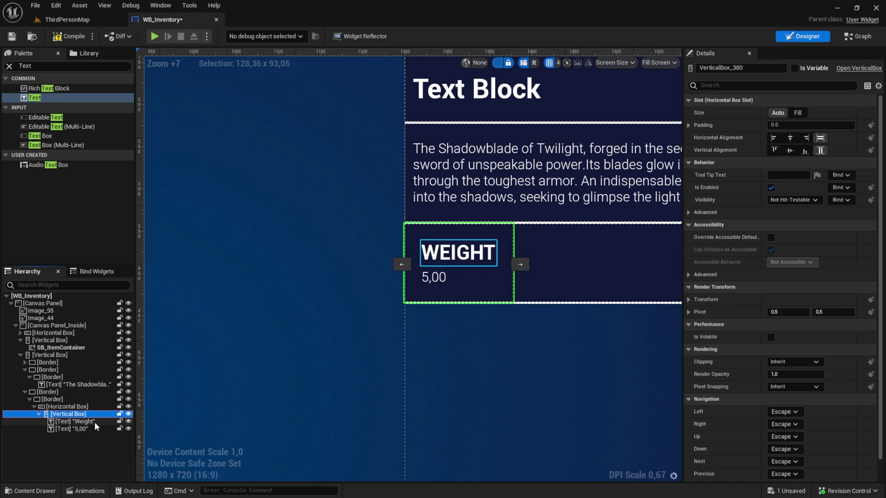
key(ctrl+d)
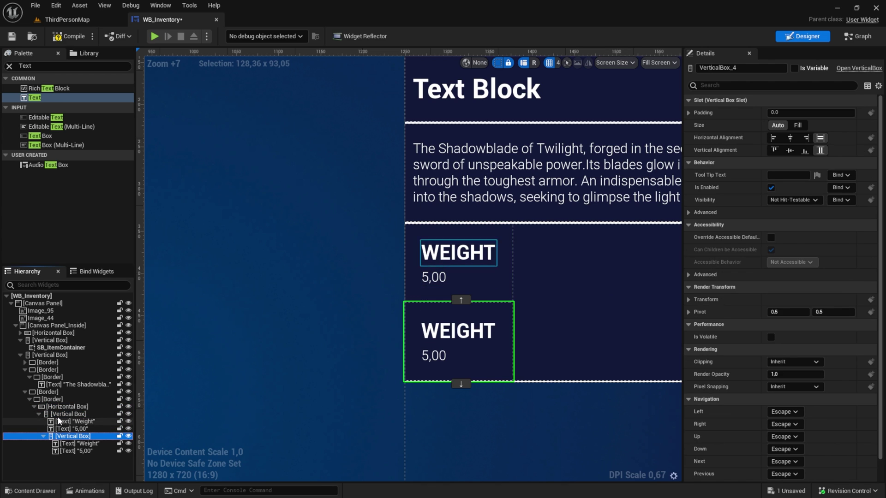
drag(67, 415, 69, 408)
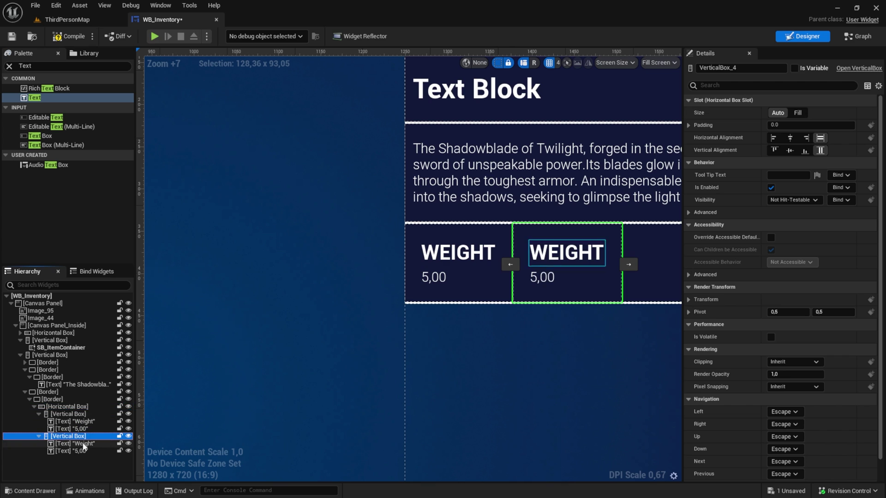
Change the duplicated column's heading text to "Value" and the text below it to "250".
click(600, 257)
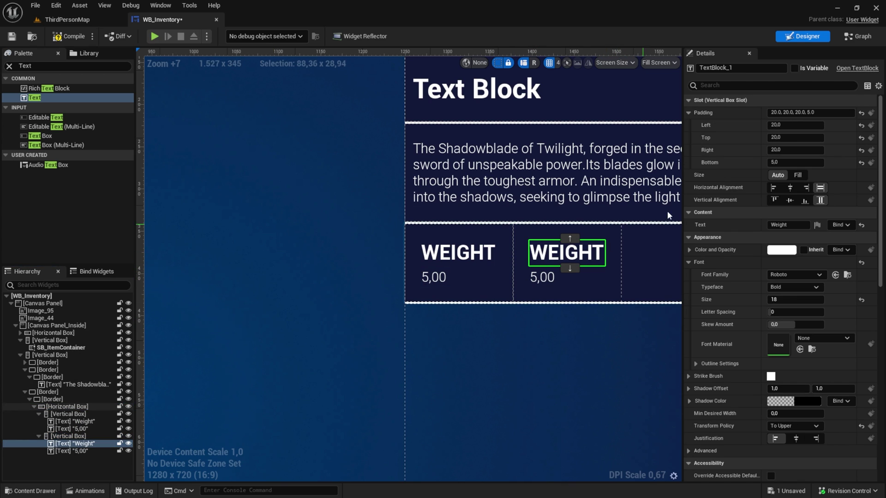
click(788, 225)
text(Value)
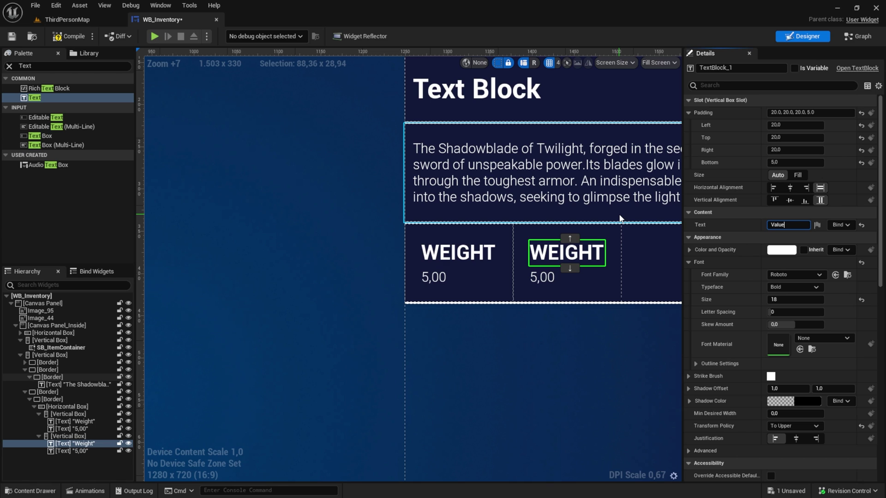
key(Return)
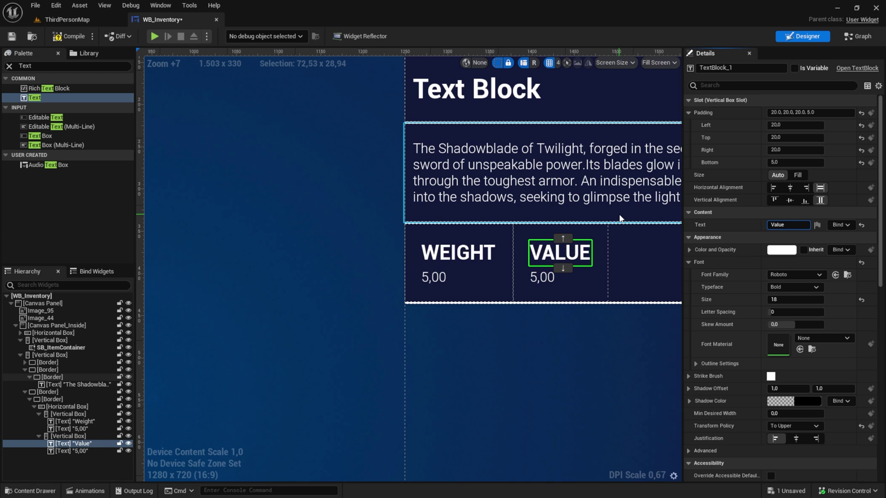
click(542, 277)
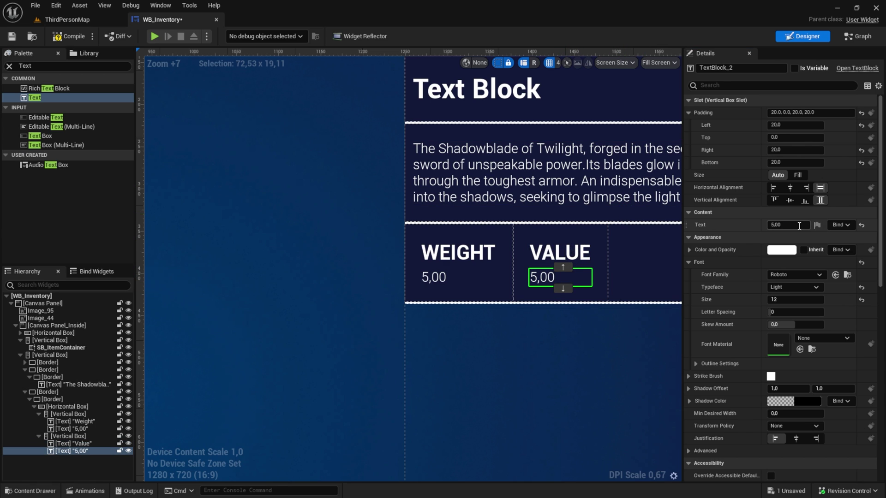
text(250)
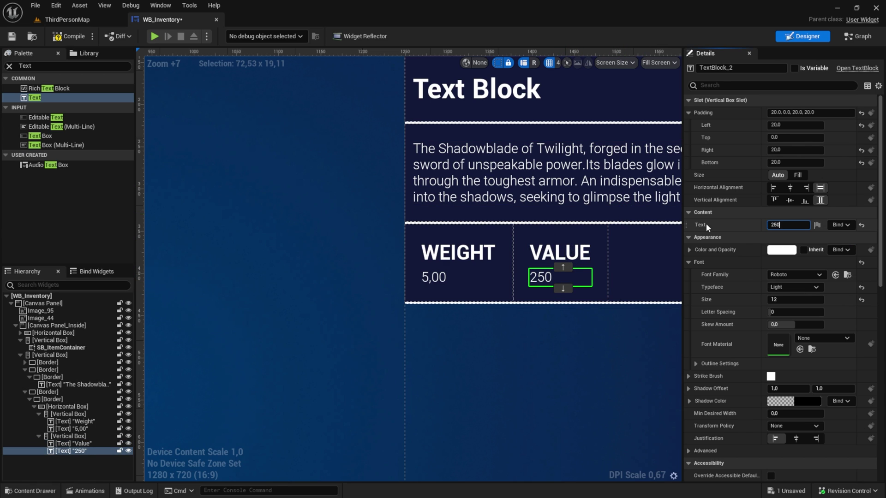
click(563, 356)
scroll(474, 343, down, 1)
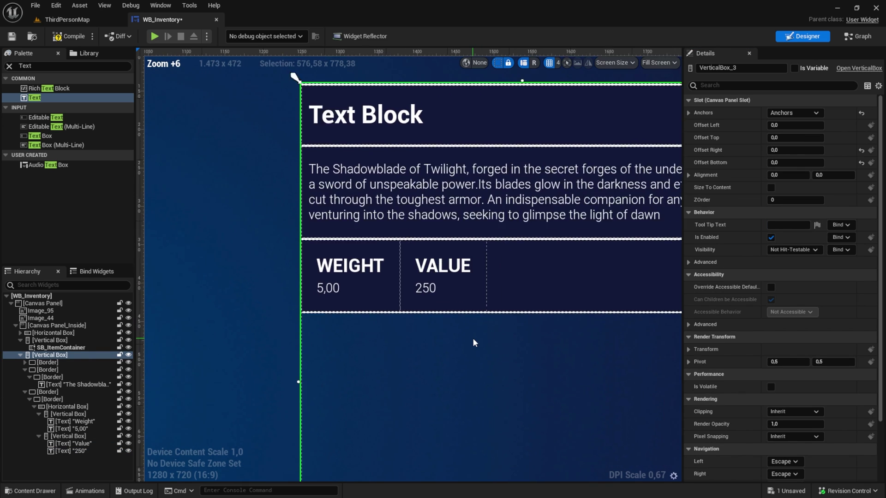
scroll(473, 343, down, 3)
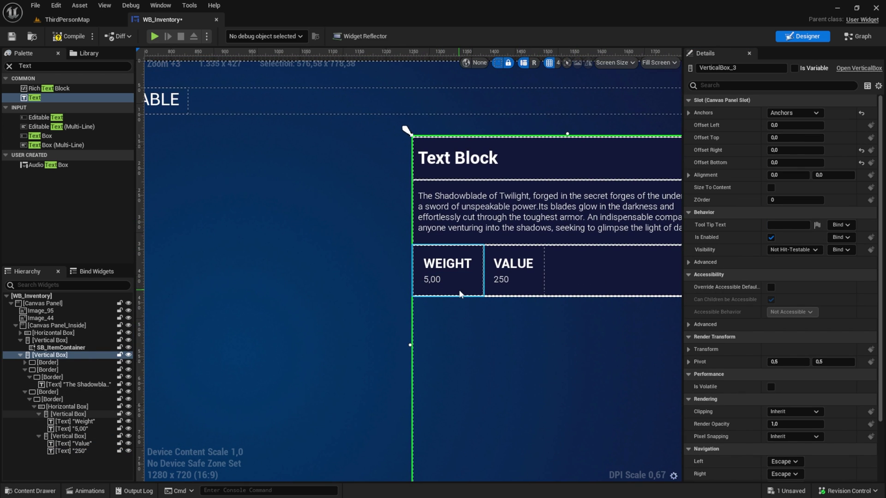
Rename the "5,00" text block as TbWeight and the "250" text block as TbValue.
click(454, 285)
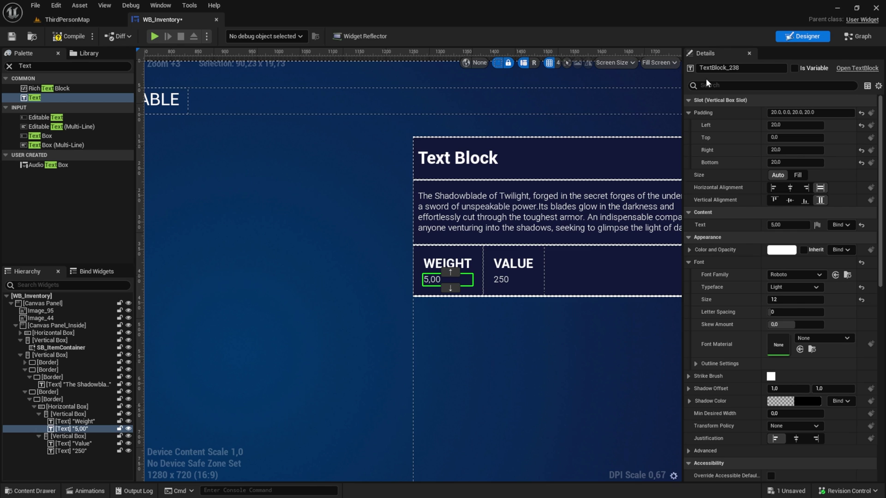
click(738, 67)
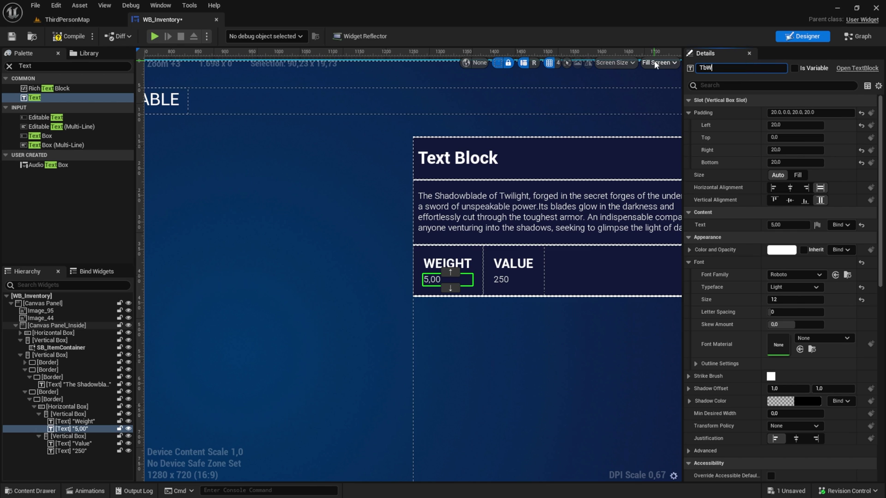
text(TbWeight)
key(Return)
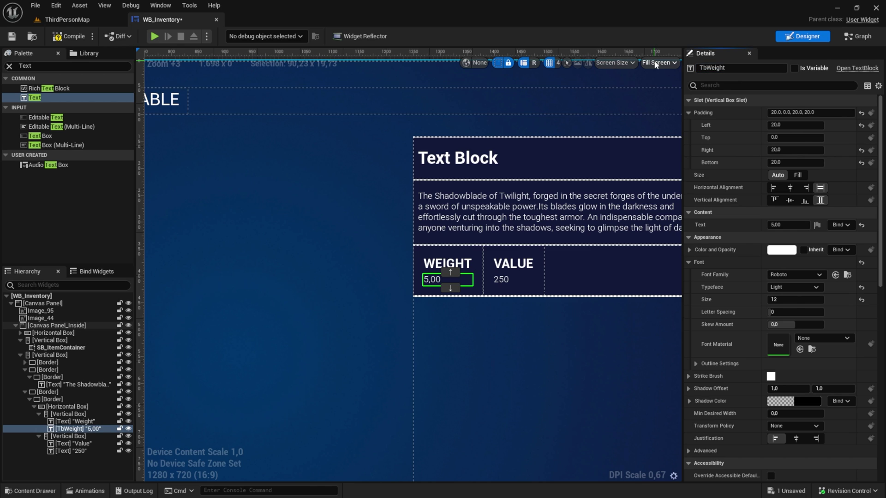
click(506, 279)
click(747, 68)
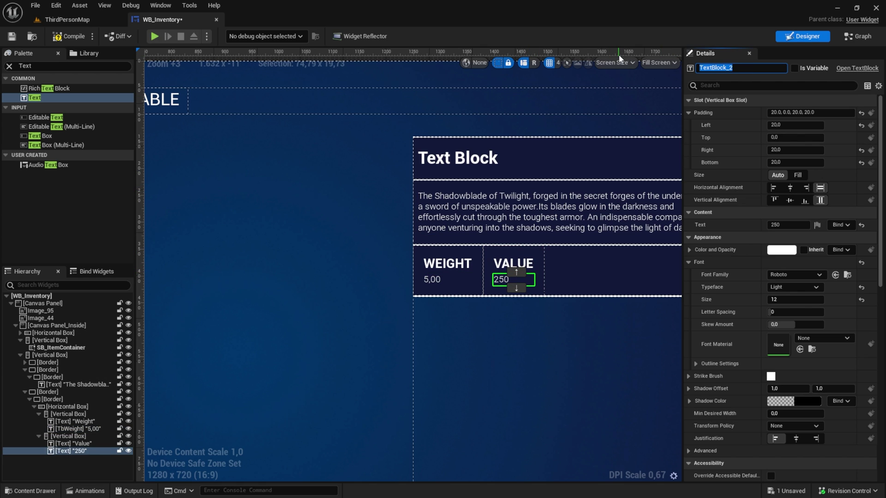
text(TbValue)
key(Return)
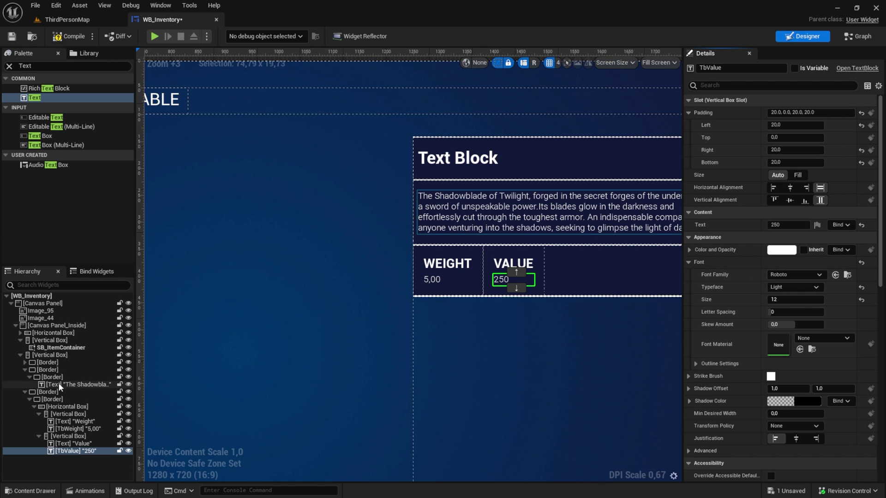
Set the visibility of the Vertical Box containing the item details to Hidden and save the widget.
click(49, 355)
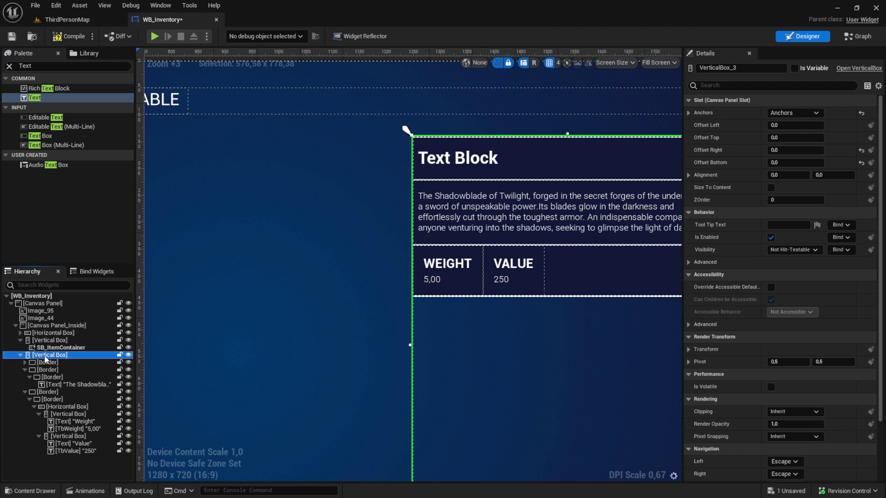
click(701, 87)
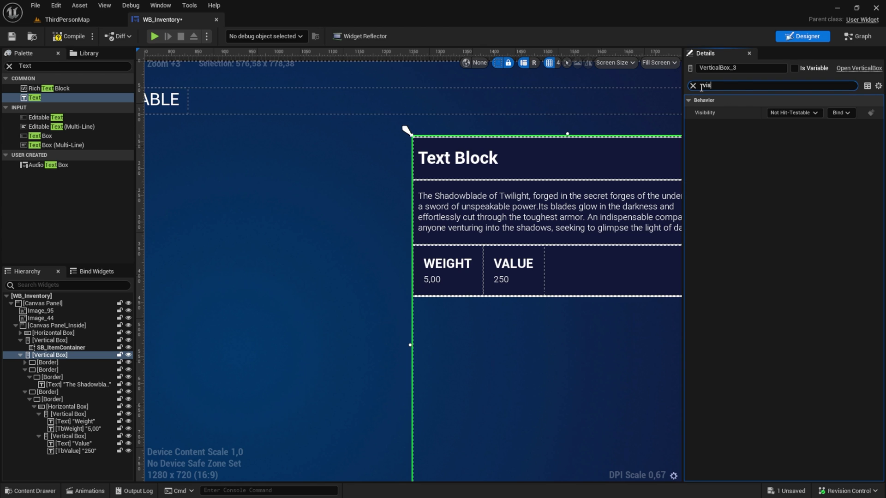
click(799, 113)
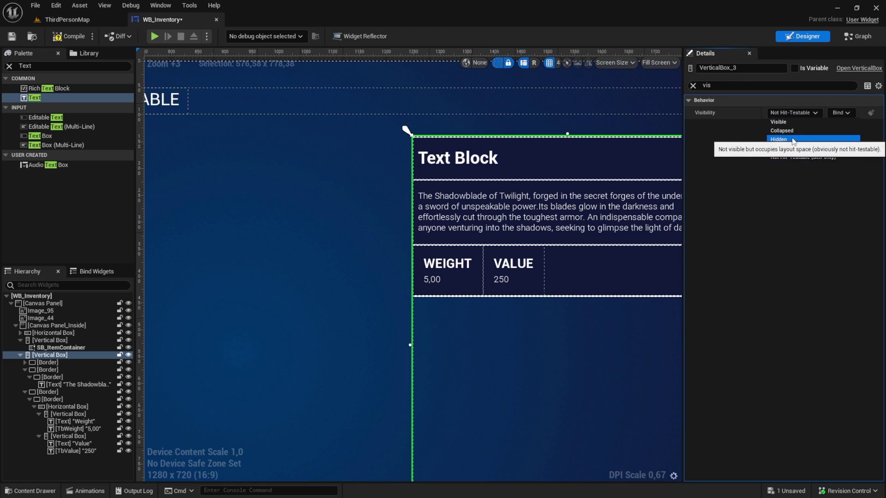
click(790, 139)
click(12, 36)
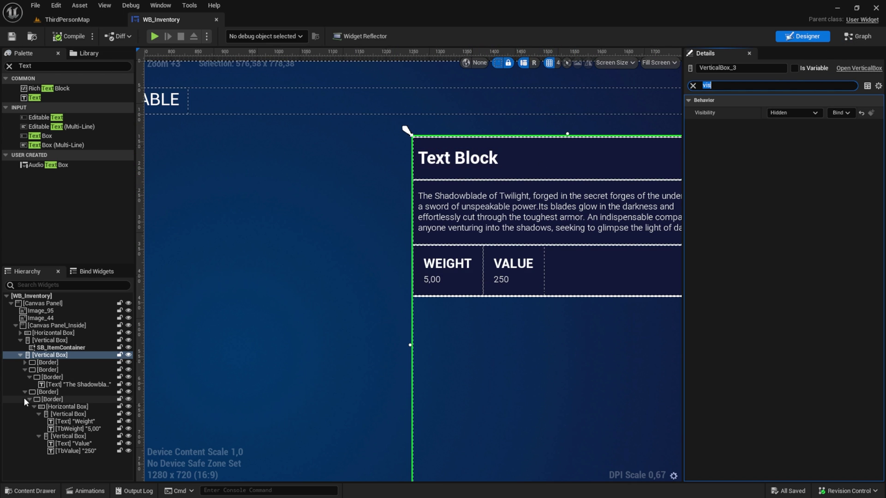
Rename the item details Vertical Box as VB_ItemInfo and expose it as a variable.
click(35, 355)
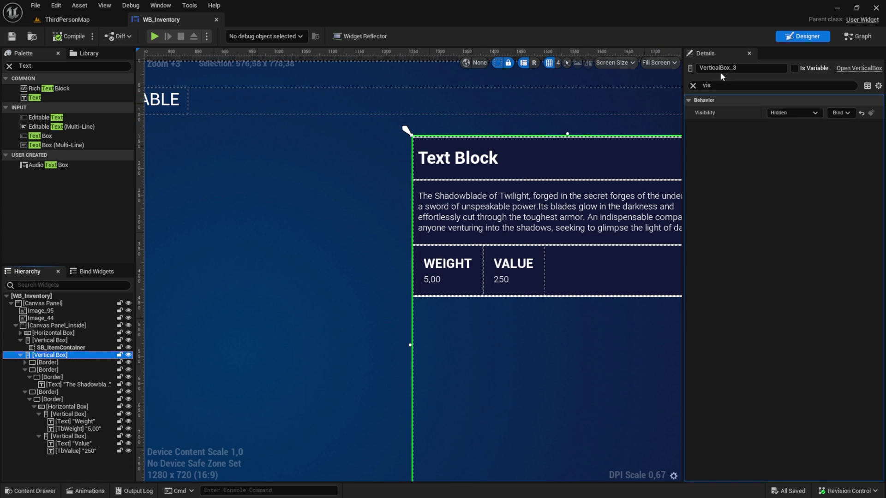
click(739, 68)
text(VB)
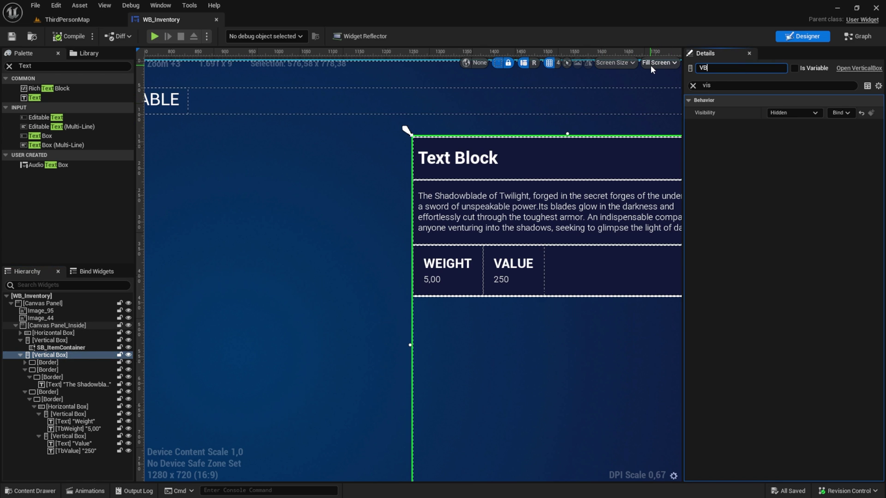
text(_ItemInfo)
key(Return)
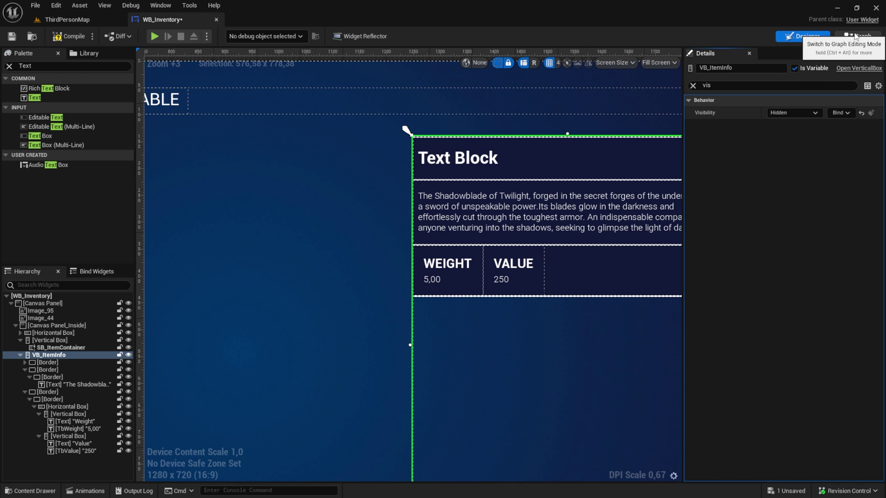
In the Event Graph, add a Get Item Data node fed by the output of the Last Clicked Slot SET node.
click(855, 36)
scroll(693, 138, down, 3)
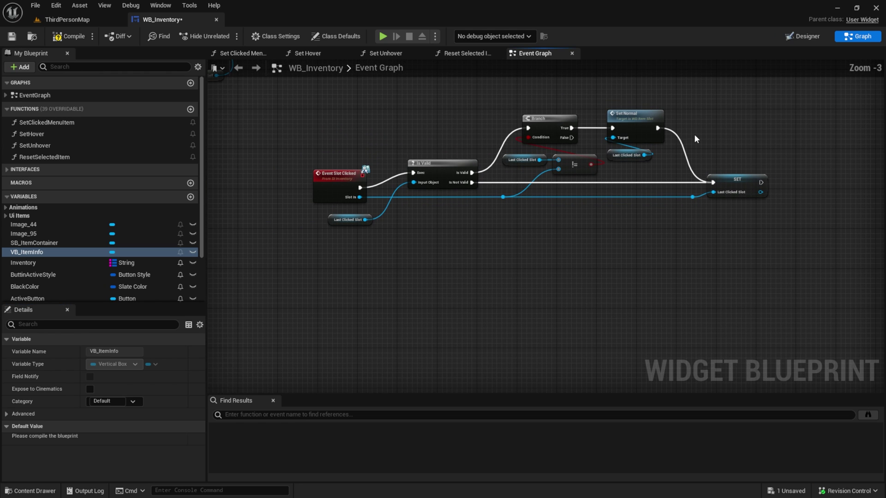
right_drag(713, 137, 668, 138)
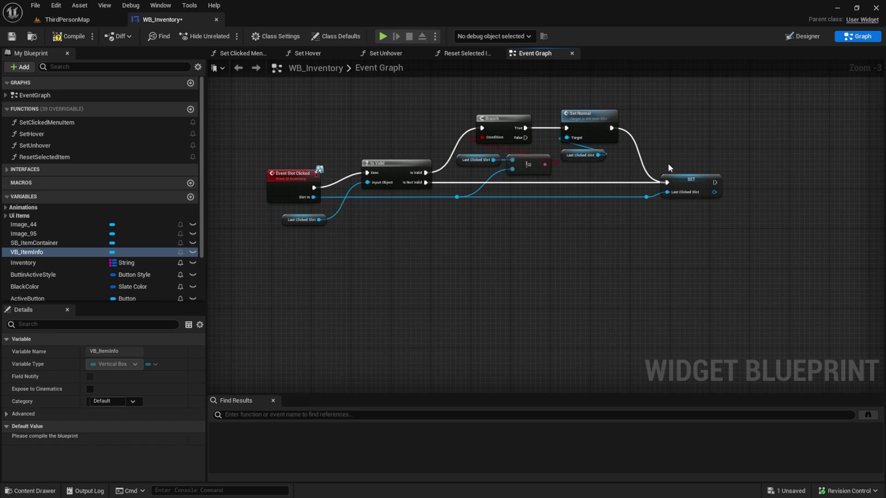
right_drag(669, 168, 606, 178)
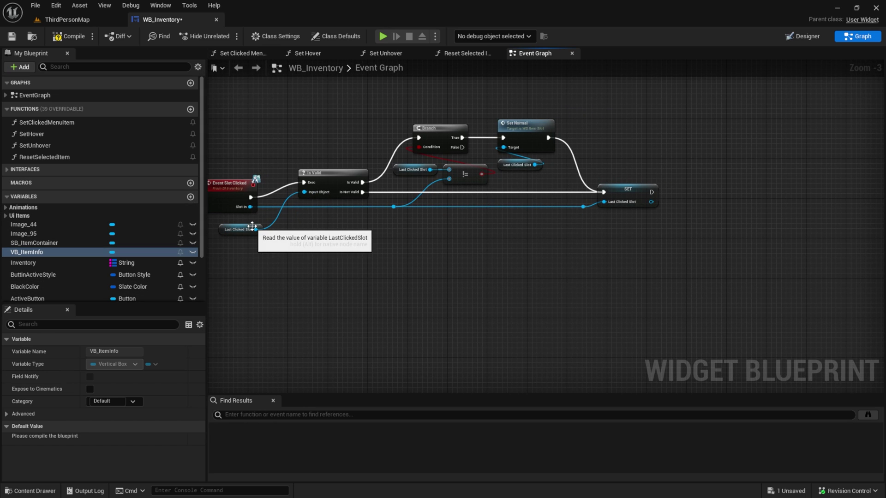
drag(651, 201, 690, 212)
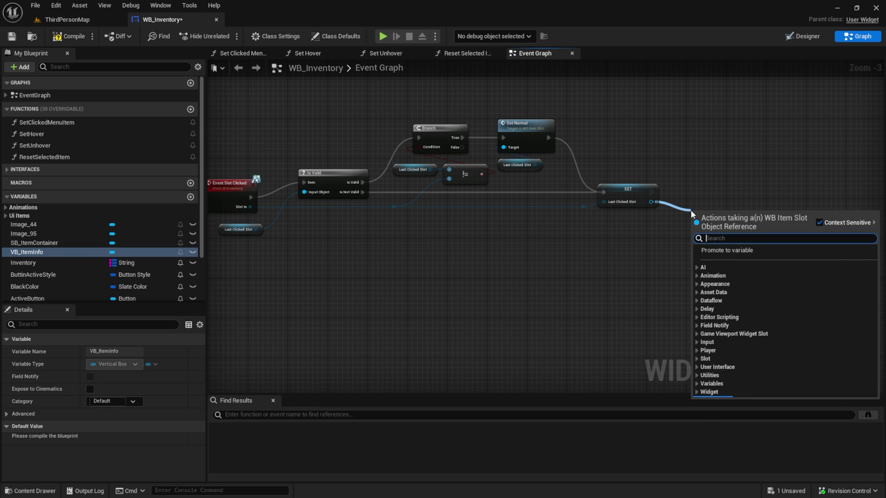
text(get item)
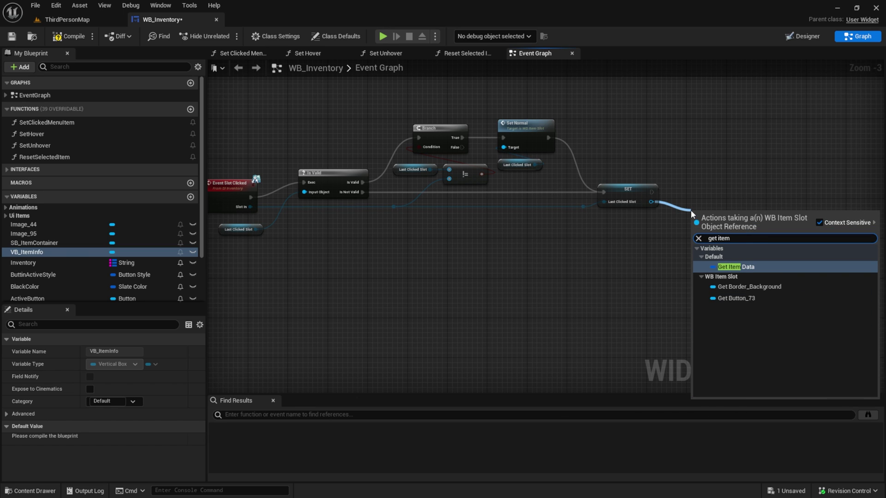
key(Return)
Promote the Item Data output to a variable named SelectedItem and connect its SET node after the Last Clicked Slot SET node.
scroll(782, 227, up, 3)
right_drag(782, 227, 568, 230)
drag(551, 219, 606, 192)
click(642, 232)
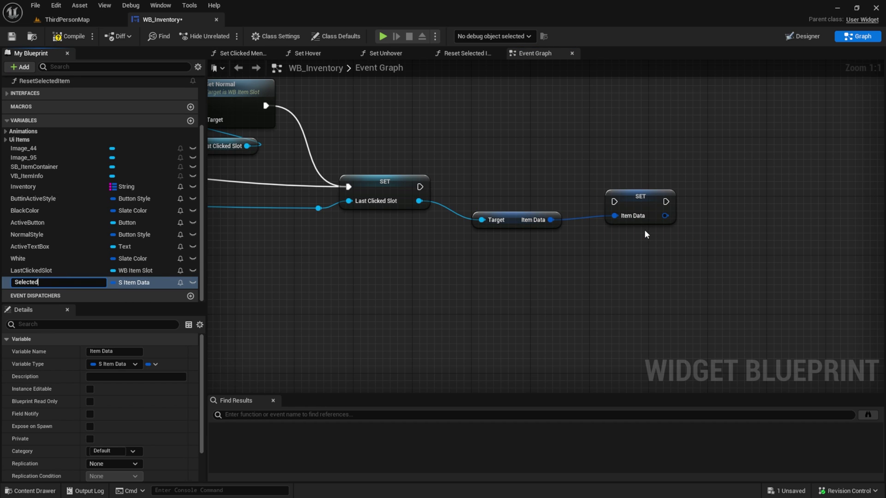
text(SelectedItem)
key(Return)
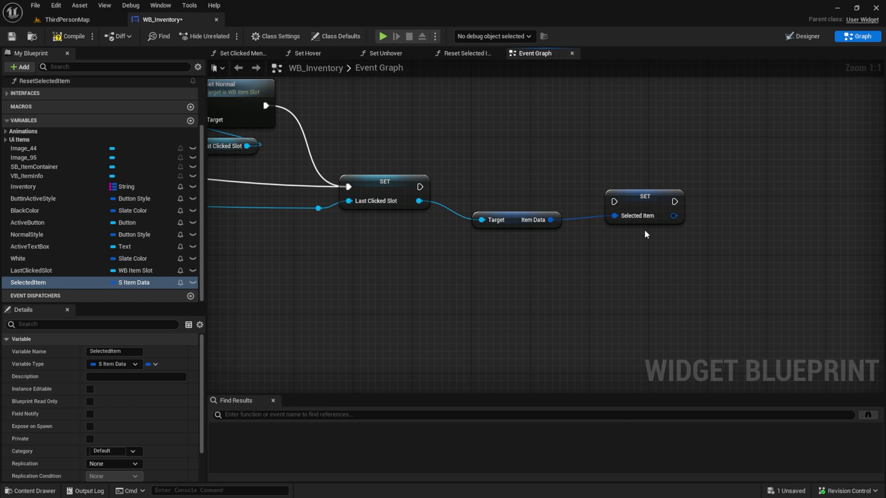
drag(653, 199, 604, 186)
drag(552, 201, 420, 187)
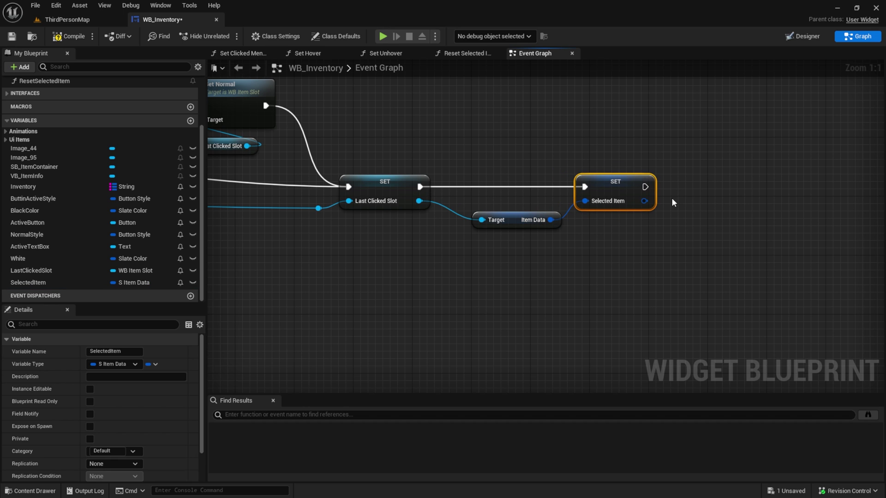
Add a Set Visibility node targeting VB_ItemInfo with Visible, connect it after the Selected Item SET node, and compile.
right_drag(673, 203, 514, 201)
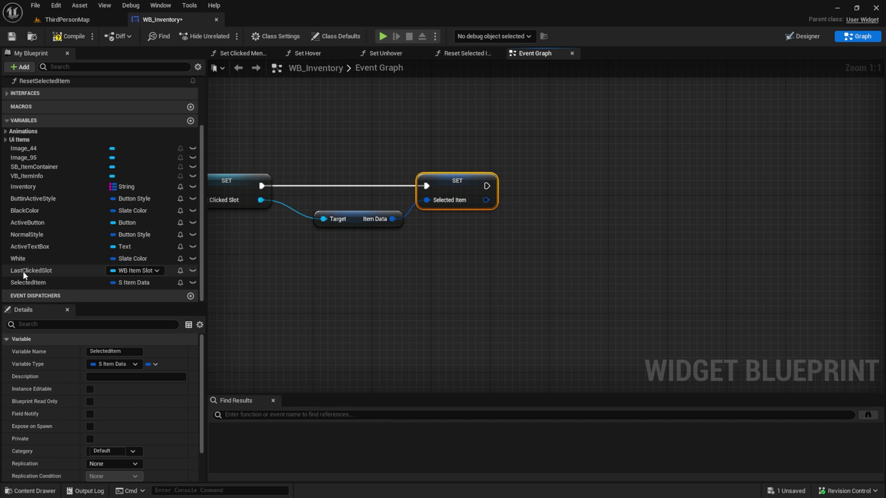
drag(26, 176, 549, 209)
click(453, 244)
text(set)
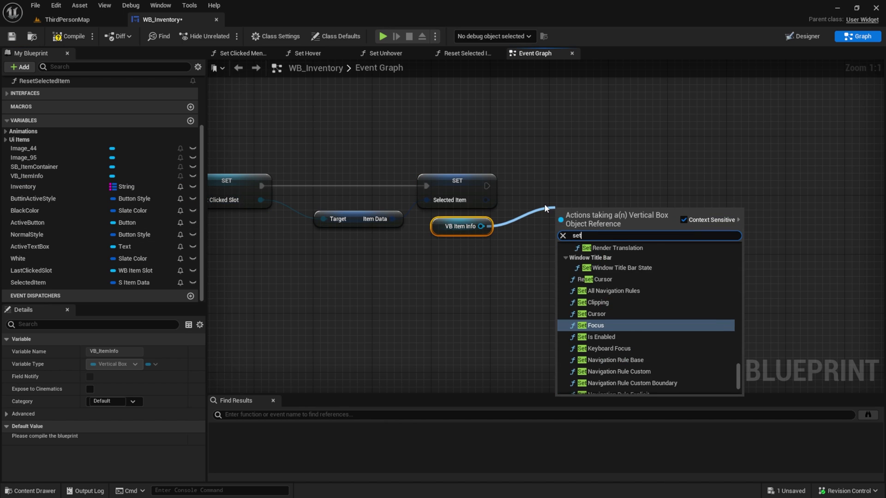
text( vis)
key(Return)
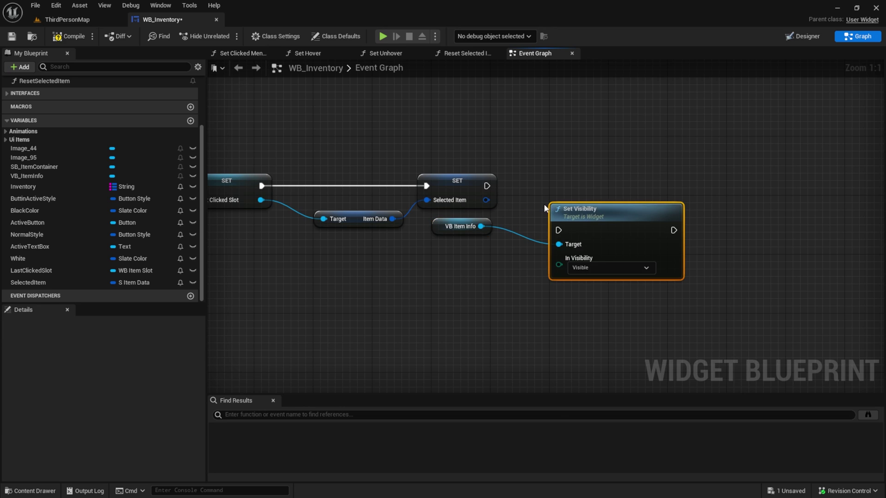
drag(592, 218, 570, 182)
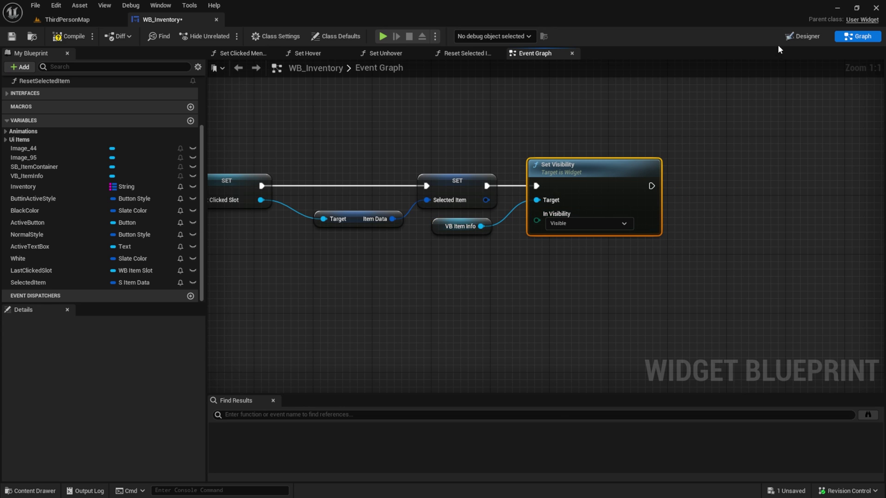
click(57, 36)
In the widget layout, bind the title text block's text to the Name property of Selected Item.
click(803, 37)
scroll(607, 182, up, 5)
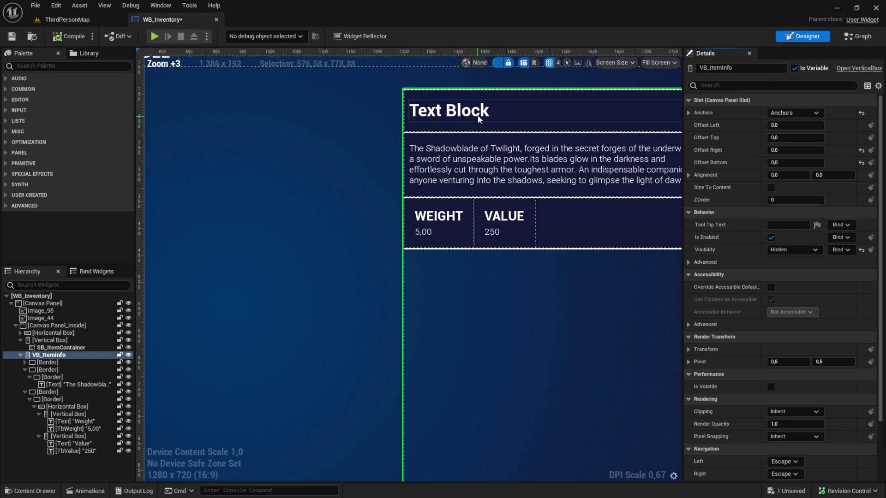
click(476, 110)
click(840, 163)
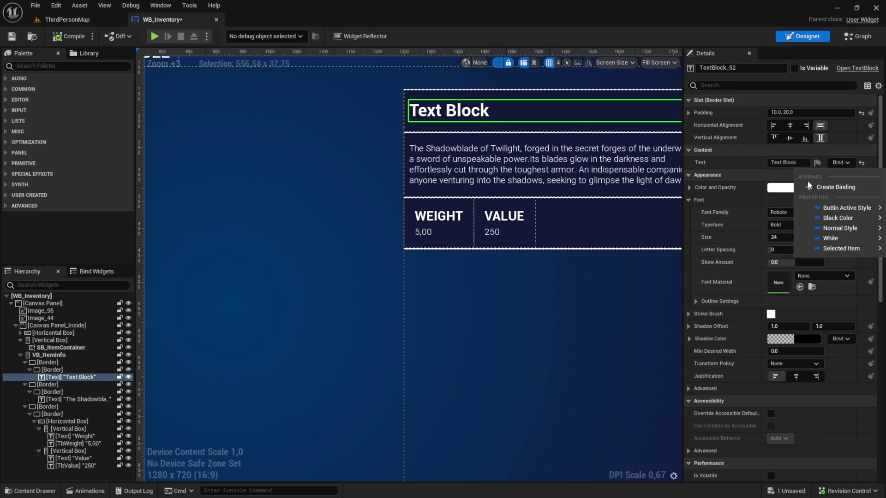
mouse_move(835, 249)
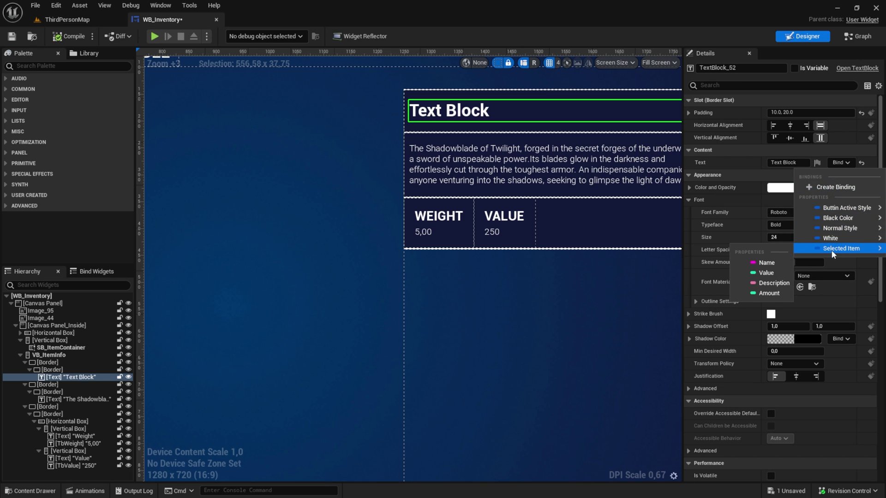
click(764, 263)
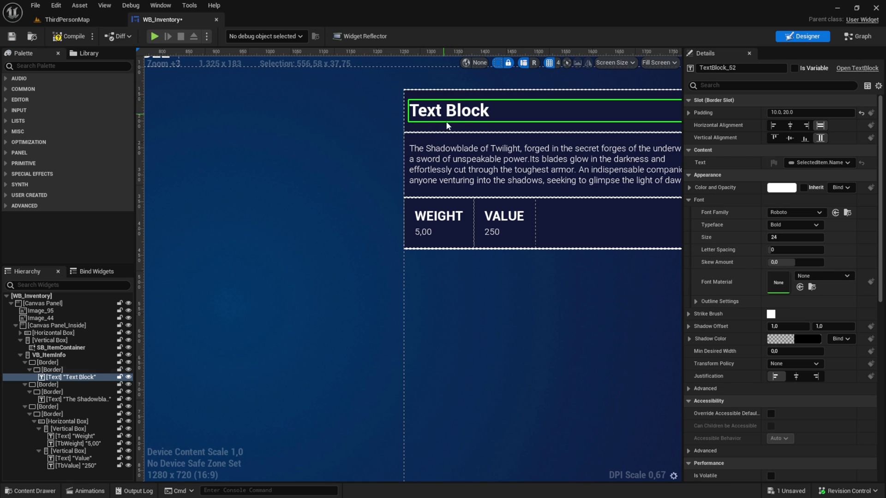
Create a new binding function for the text of the TbWeight text block.
click(438, 233)
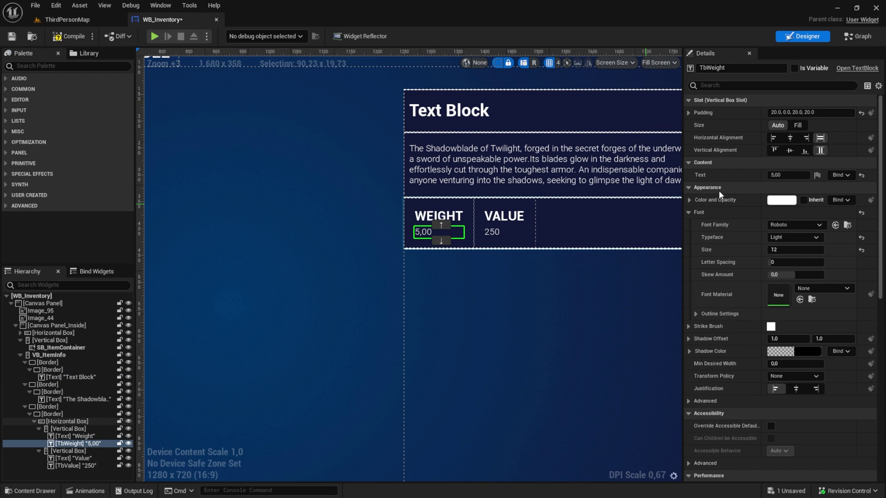
click(841, 174)
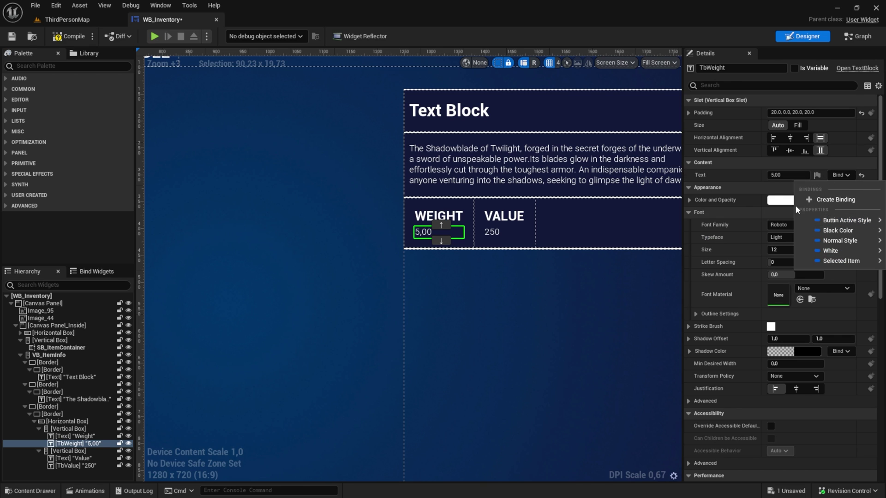
mouse_move(831, 252)
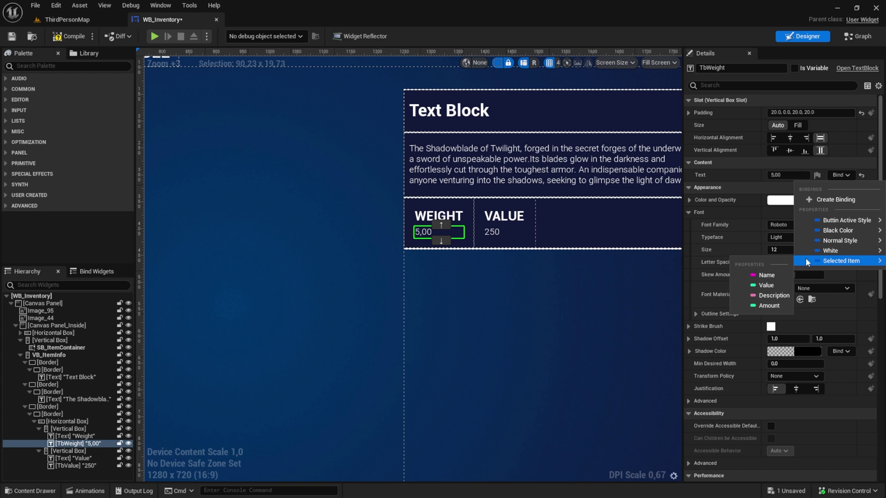
click(836, 199)
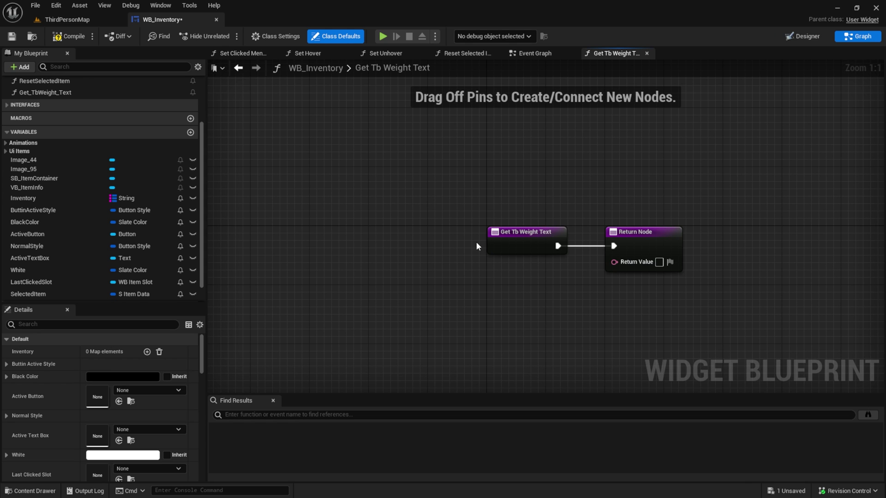
In the weight binding function, add a SelectedItem getter and split it with a Break S_ItemData node.
scroll(63, 207, down, 2)
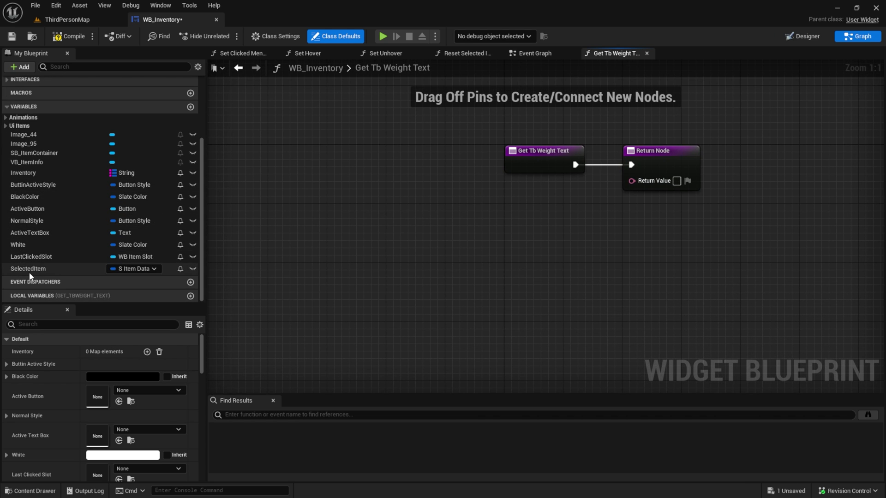
drag(29, 270, 327, 183)
click(362, 199)
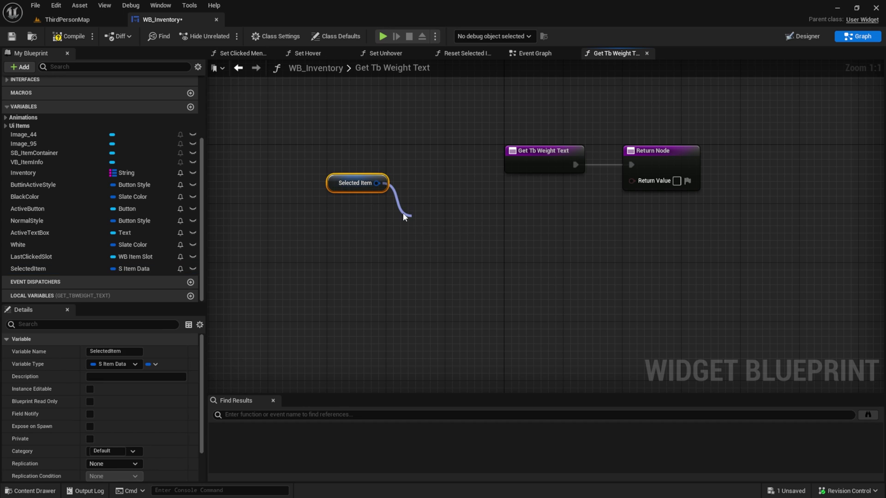
drag(404, 217, 404, 217)
text(break)
key(Return)
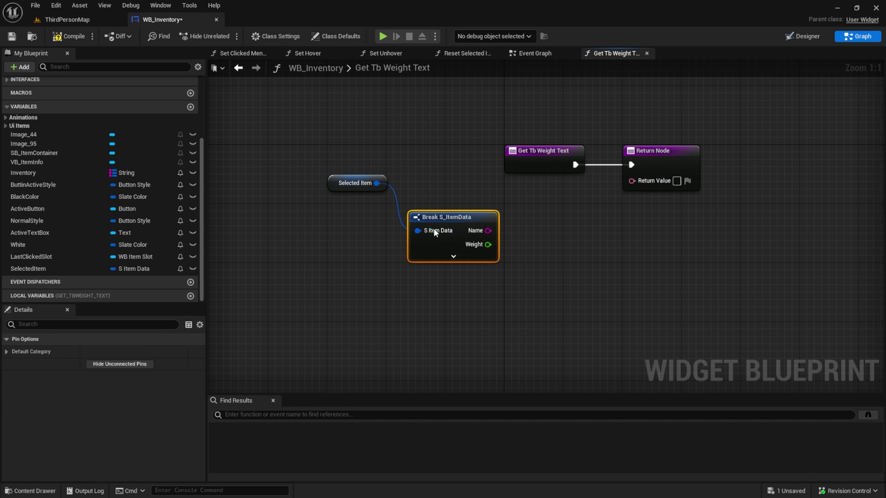
Multiply the Break node's Weight by its Amount and feed the product through a To Text (Float) conversion into the Return Value.
click(453, 256)
right_drag(556, 241, 417, 245)
drag(405, 235, 475, 239)
text(*)
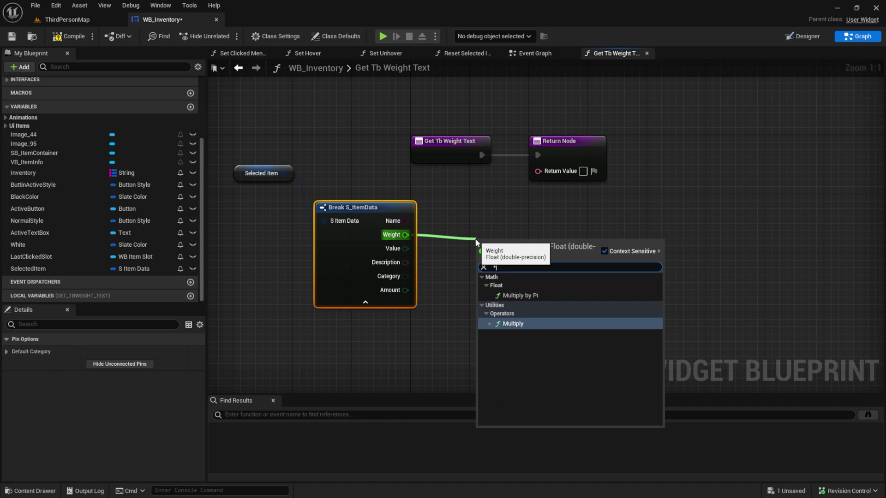
key(Return)
drag(405, 289, 539, 171)
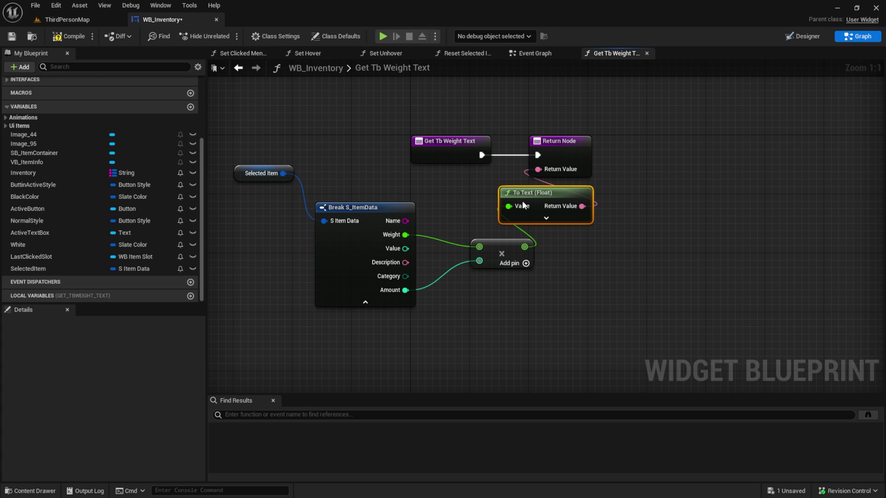
Rename the Get_TbWeight_Text function to GetWeight.
scroll(120, 138, up, 4)
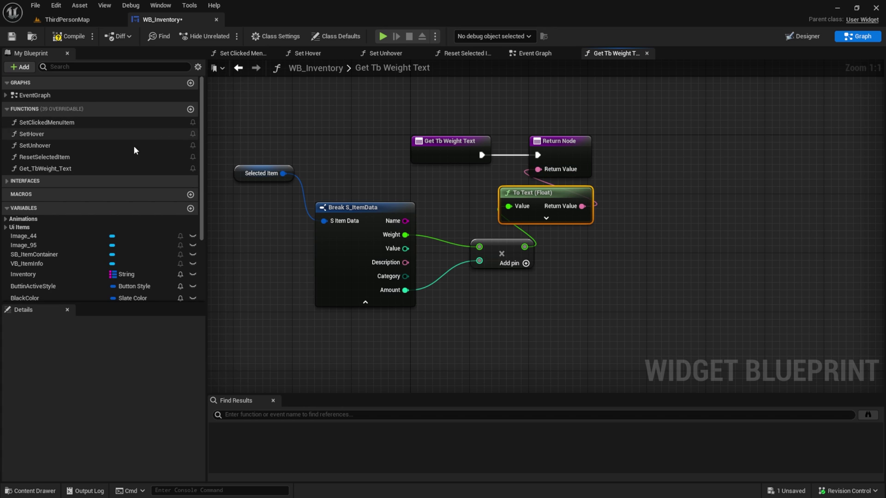
click(84, 168)
key(F2)
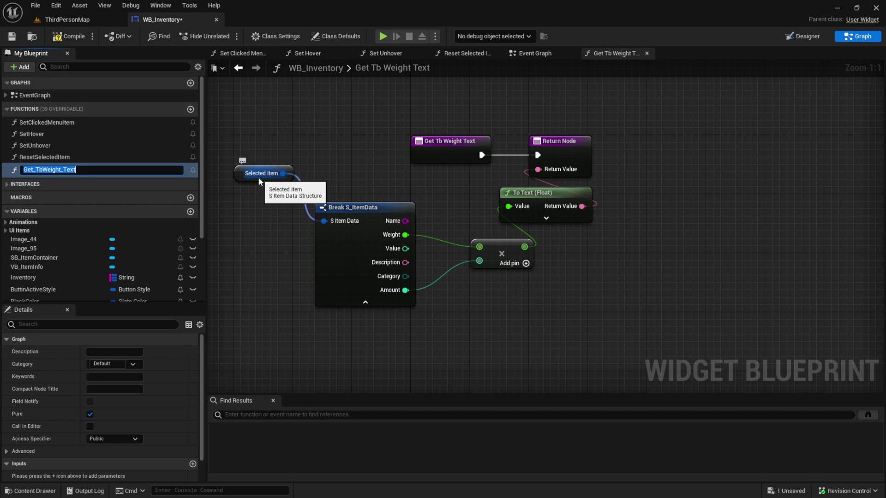
text(G)
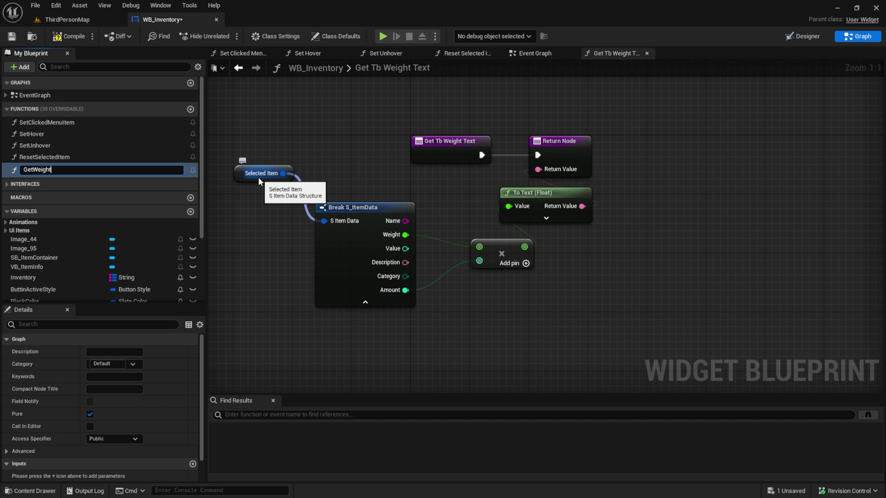
key(Return)
In the widget layout, create a new binding function for the text of the TbValue text block.
click(802, 40)
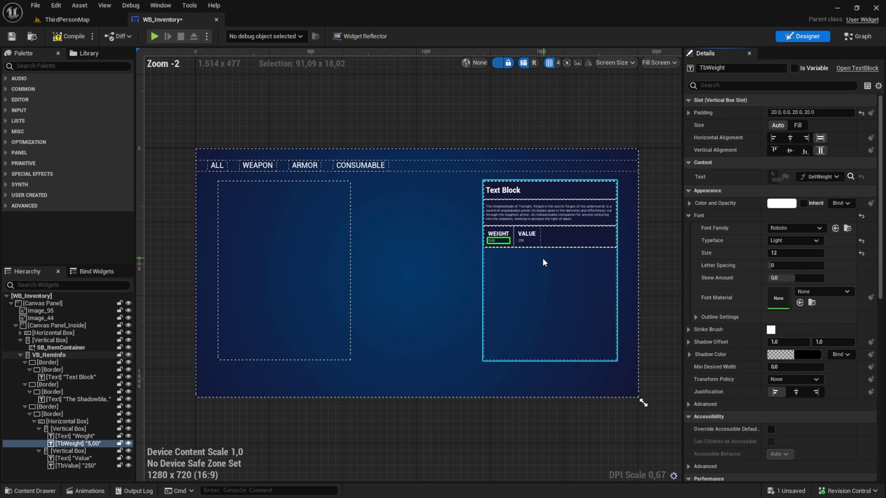
click(523, 240)
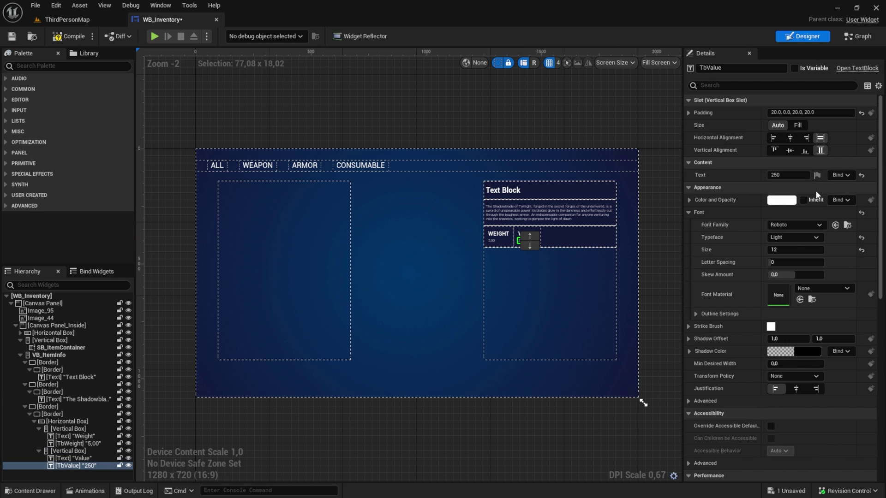
click(844, 175)
click(824, 201)
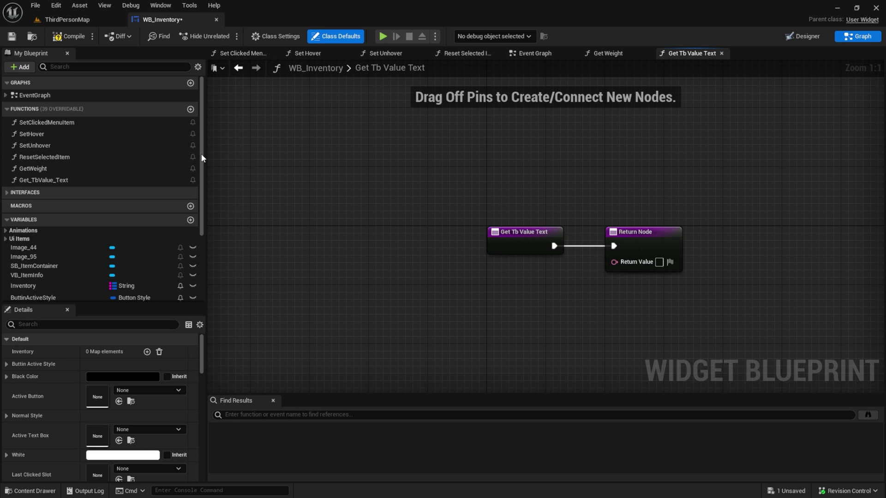
Copy the GetWeight nodes into the Get_TbValue_Text function, multiply Value instead of Weight by Amount, and connect the text result to Return Value.
double_click(49, 169)
drag(253, 174, 515, 278)
key(ctrl+c)
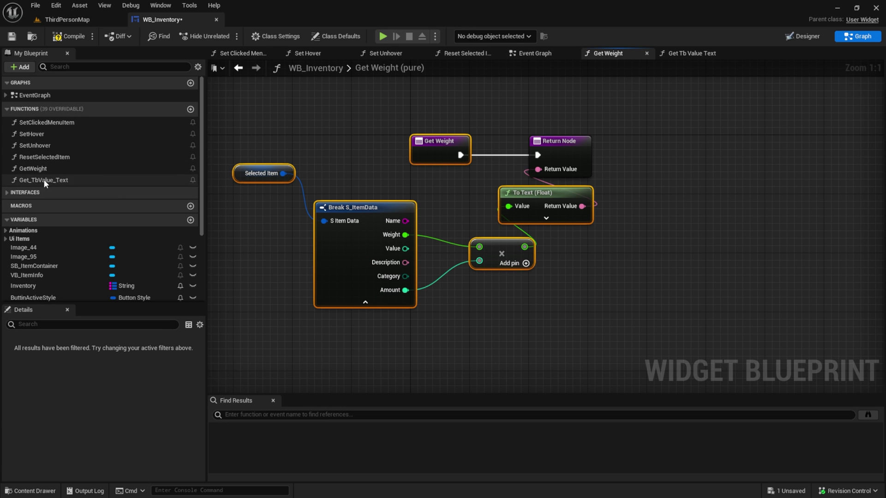
double_click(39, 180)
key(ctrl+v)
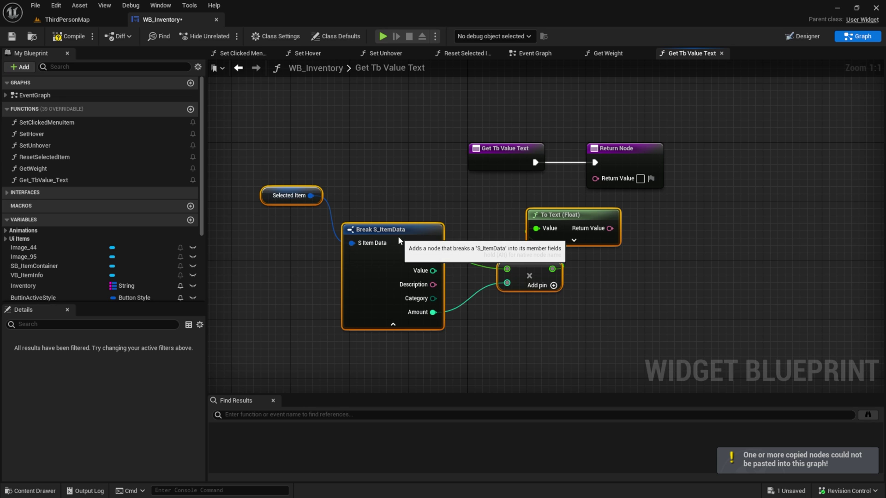
drag(423, 242, 507, 269)
drag(610, 228, 595, 179)
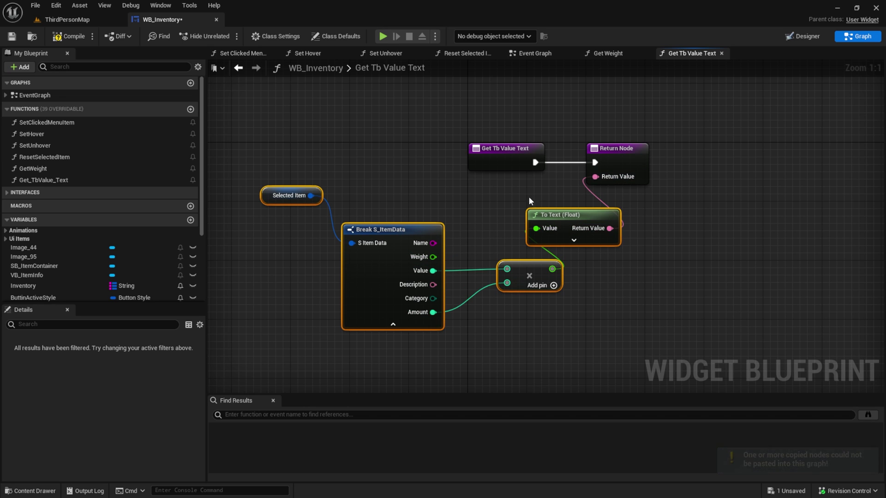
Rename the Get_TbValue_Text function to GetValue.
click(86, 181)
click(156, 181)
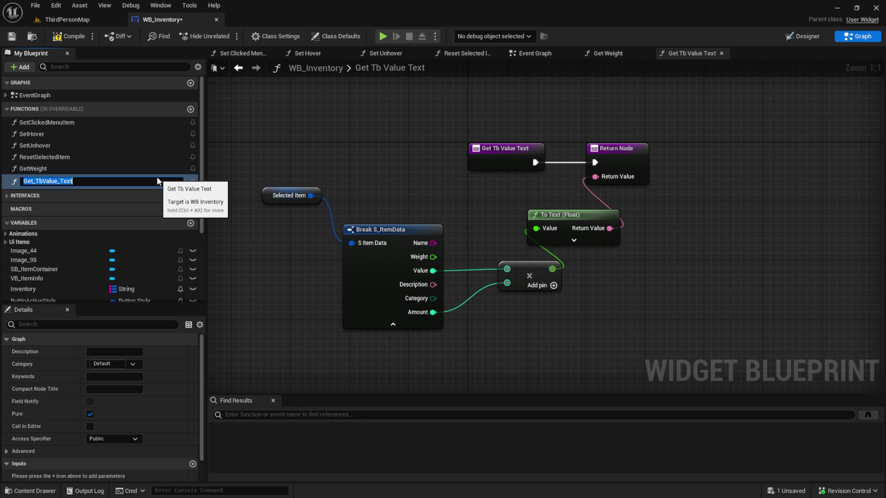
text(GetValue)
key(Return)
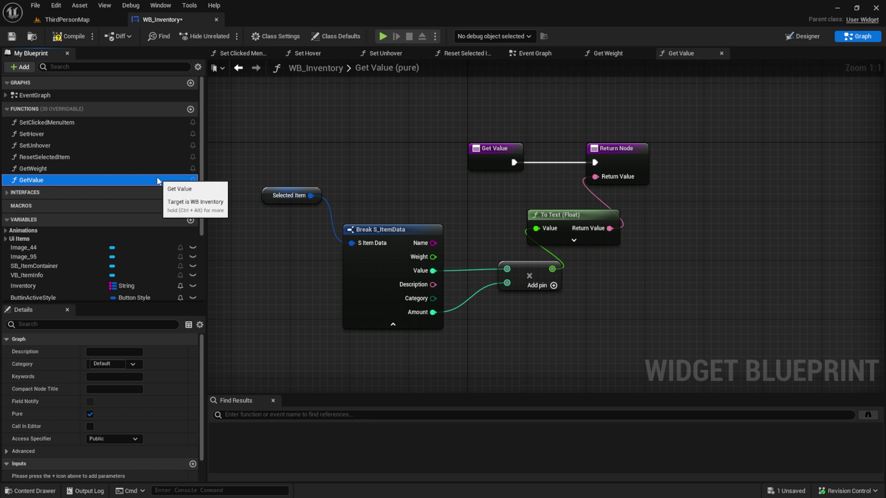
Return to the widget layout, clear the selection and save WB_Inventory.
click(809, 38)
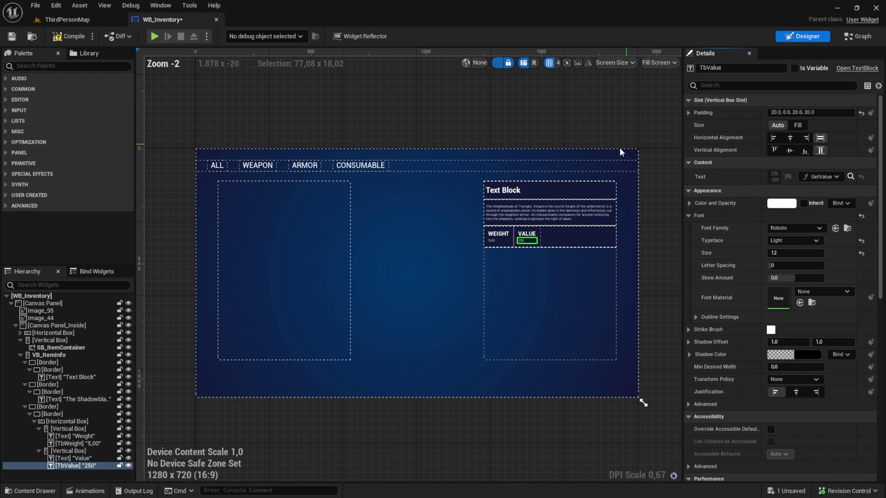
right_drag(530, 100, 533, 106)
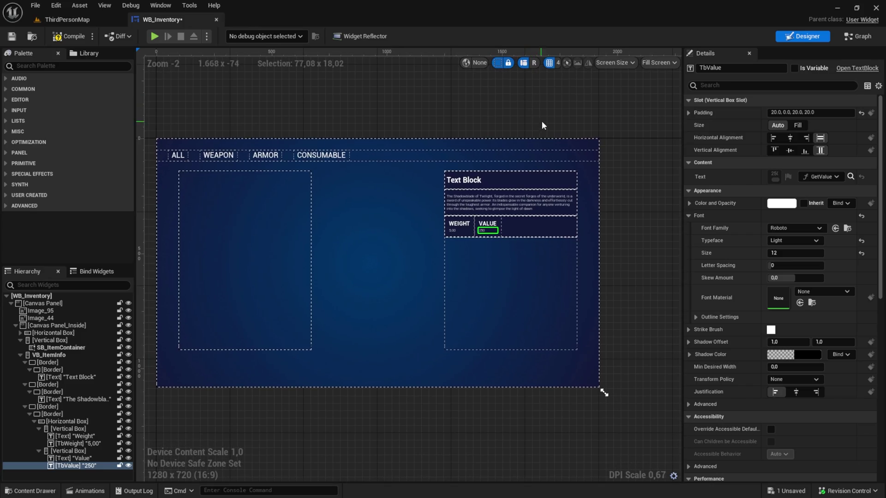
click(274, 87)
key(ctrl+s)
Play-test the game, pick up items and select Wood and Iron in the inventory to check the details panel, then end the test.
click(154, 37)
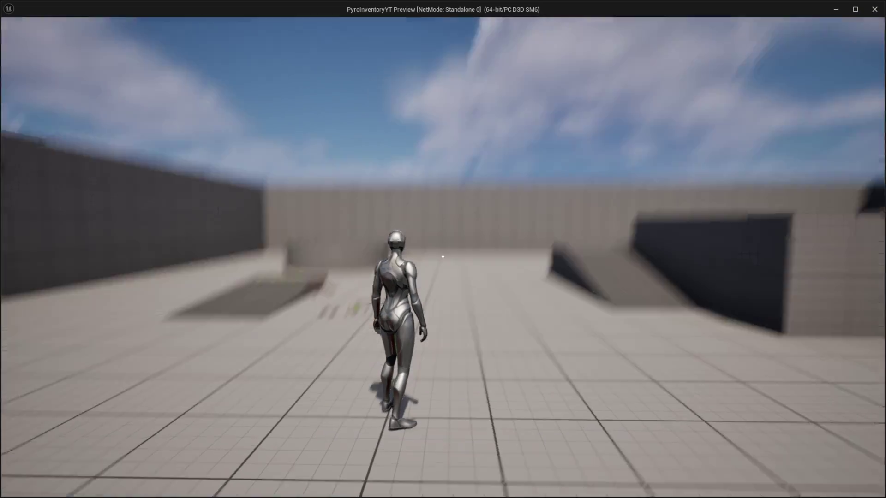
key(e)
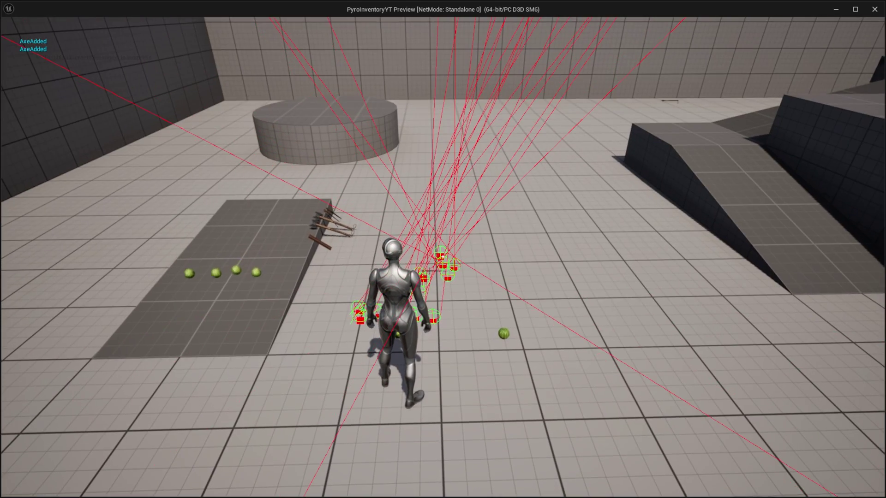
key(i)
click(212, 97)
click(220, 118)
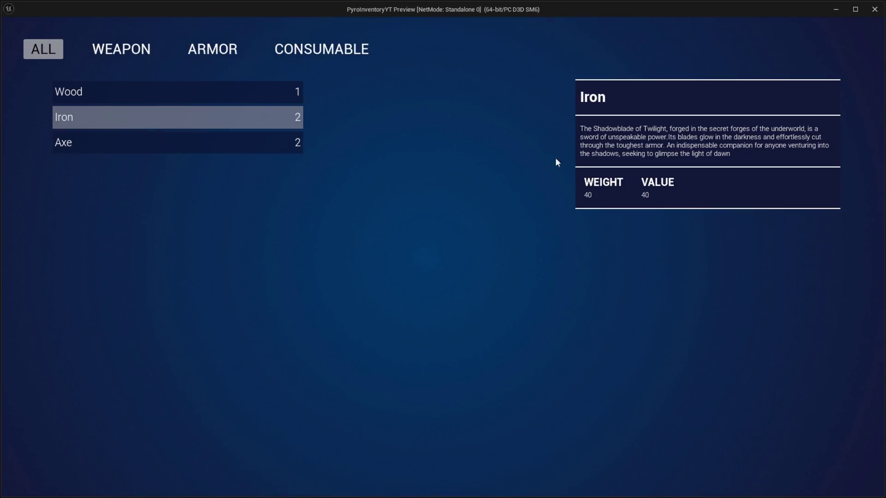
click(875, 9)
Lower the Brush Color alpha of the three outer borders in VB_ItemInfo to 0.377.
scroll(351, 159, up, 11)
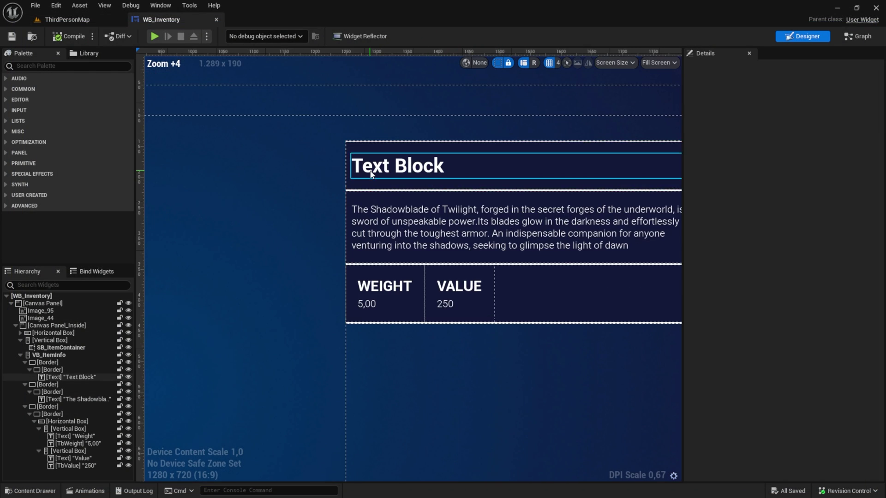
scroll(351, 159, up, 7)
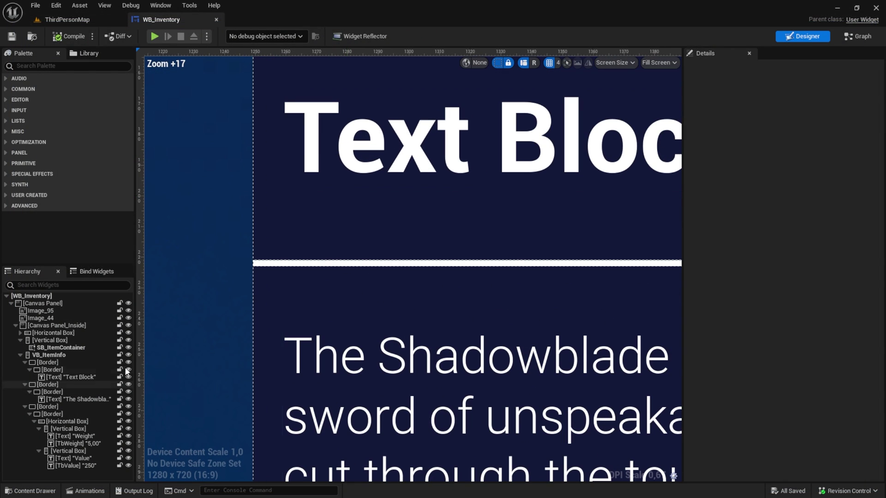
click(55, 363)
scroll(198, 225, up, 3)
scroll(211, 192, down, 3)
right_drag(212, 192, 215, 285)
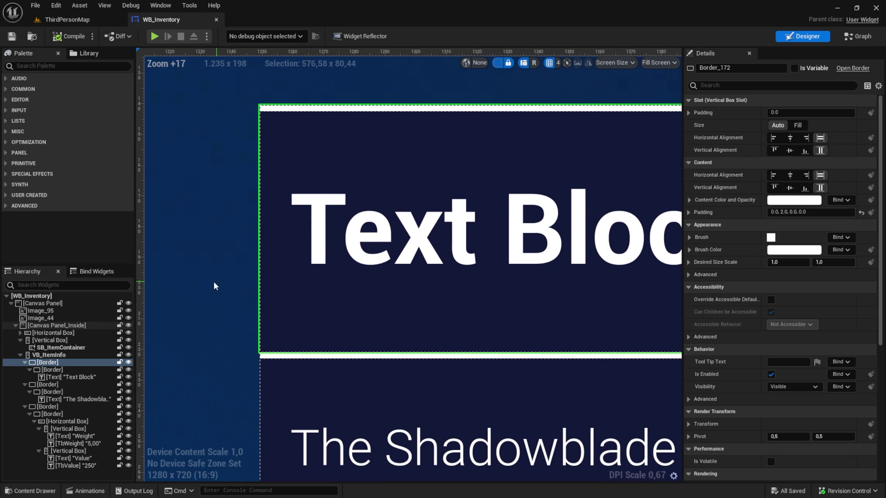
ctrl+click(42, 385)
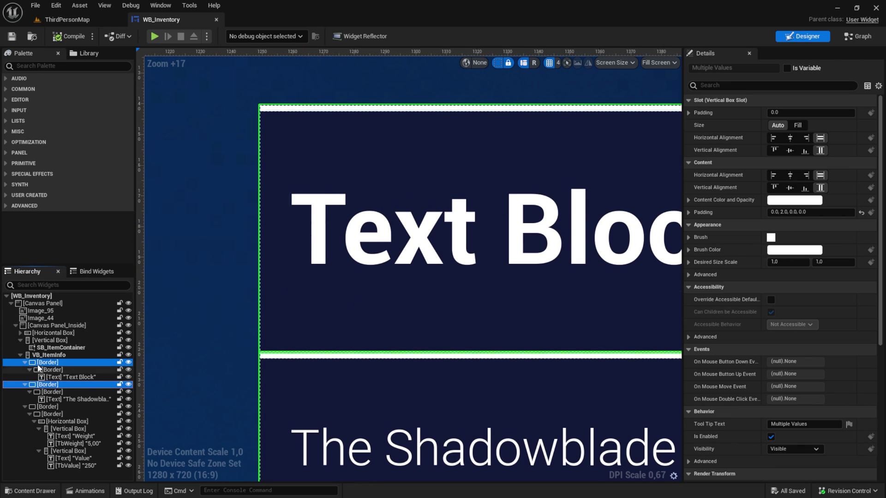
ctrl+click(37, 408)
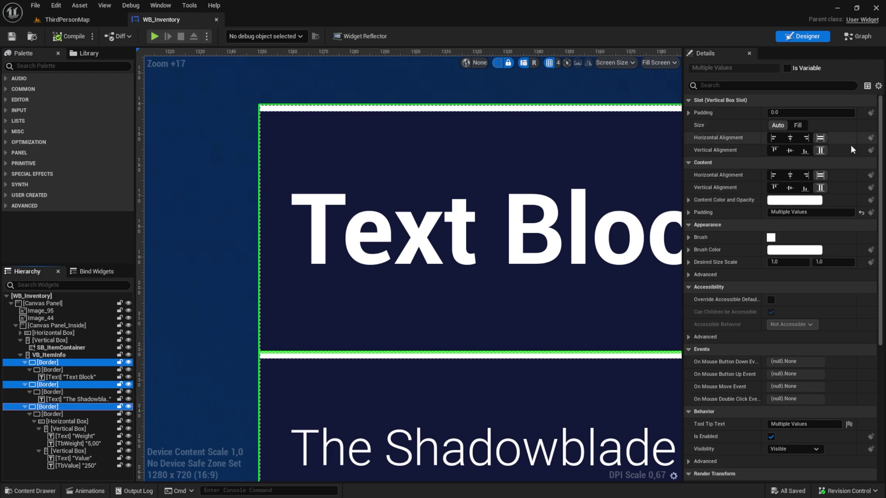
click(786, 251)
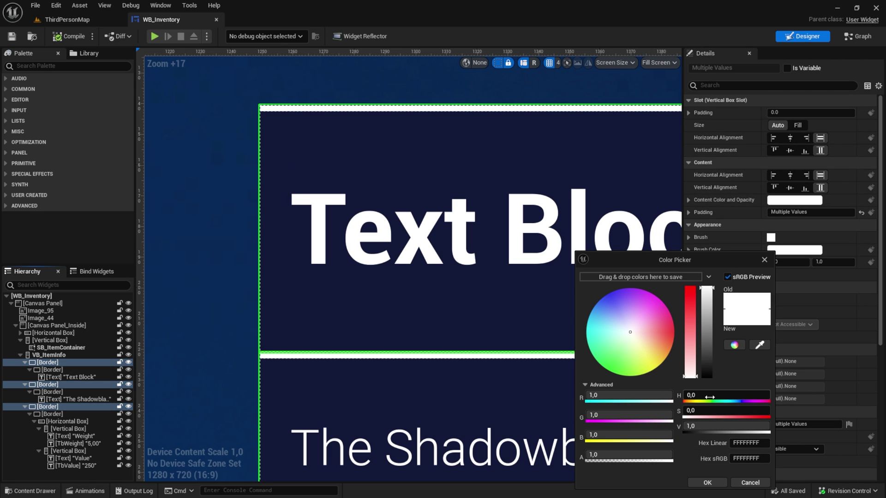
drag(651, 450, 619, 455)
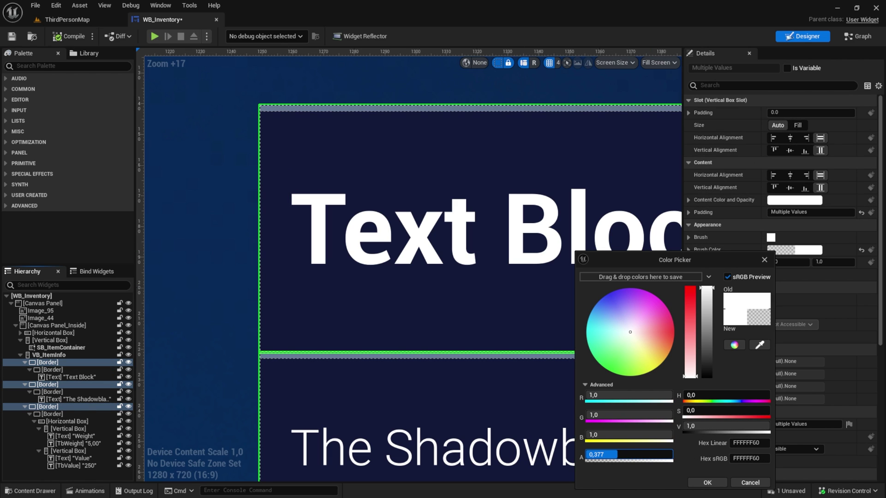
click(707, 482)
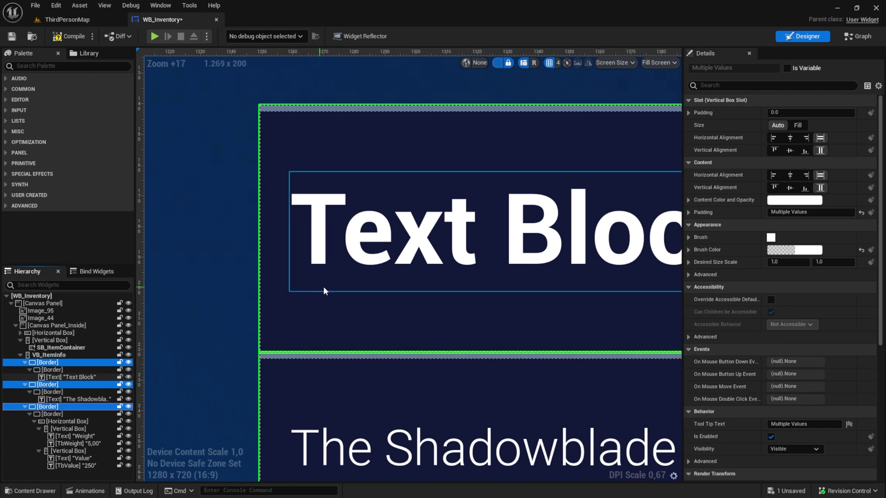
Play-test again, pick up items and select Wood in the inventory to check the softened border lines.
scroll(344, 294, down, 1)
scroll(345, 293, down, 10)
scroll(320, 403, down, 6)
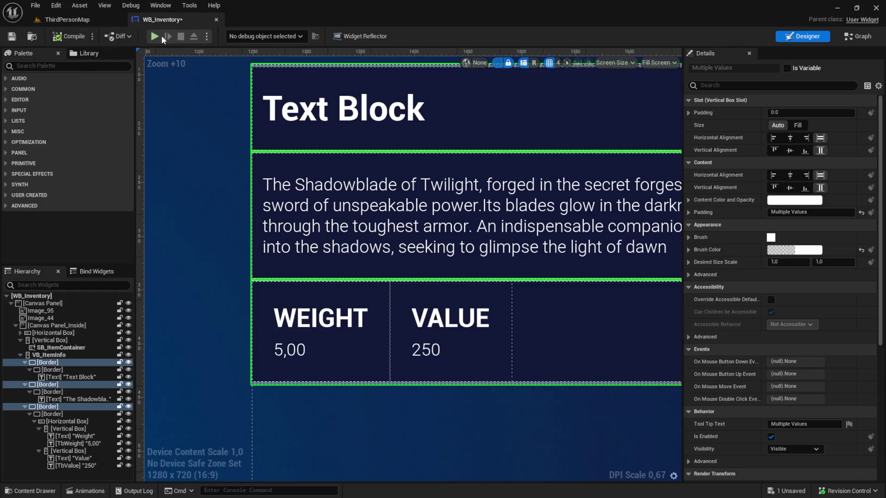
click(158, 36)
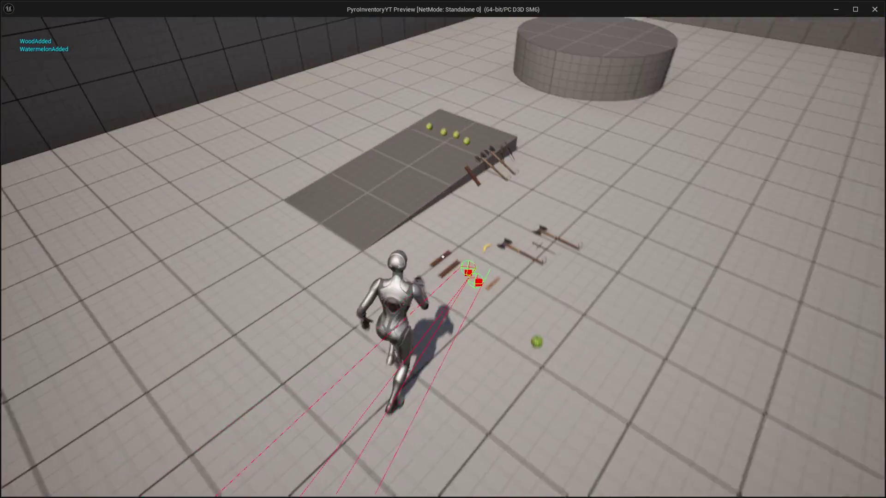
key(i)
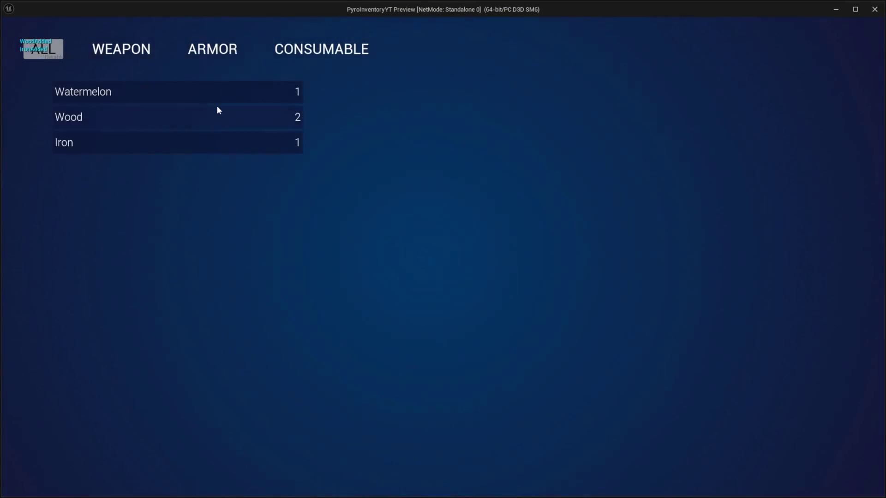
click(219, 113)
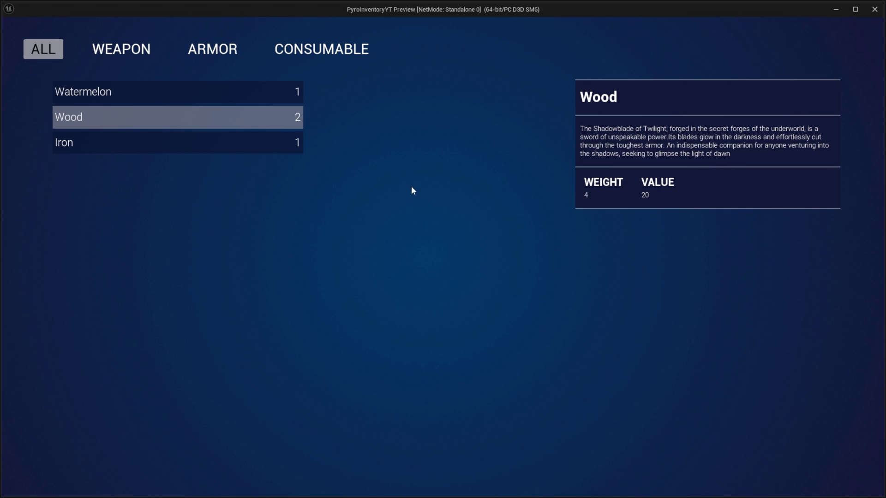
With Wood selected, switch between the Weapon, Armor and Consumable categories to check the details panel, and end the test.
click(121, 49)
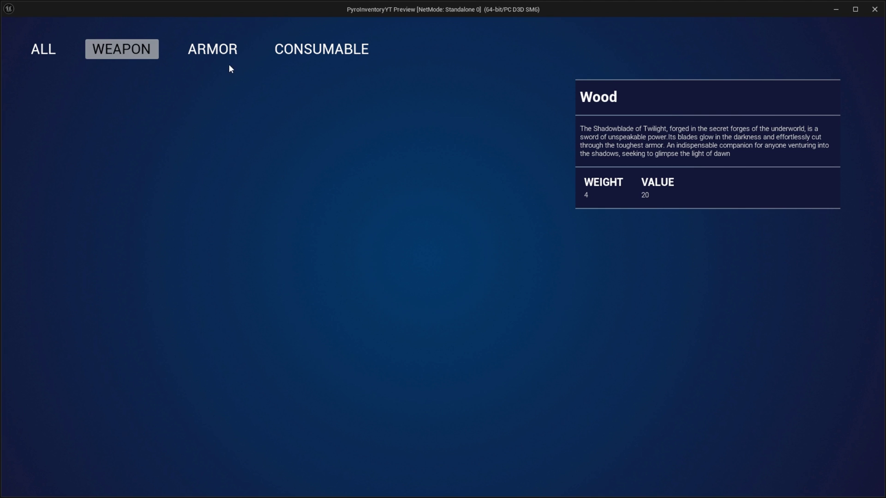
click(213, 49)
click(321, 49)
click(122, 49)
click(212, 49)
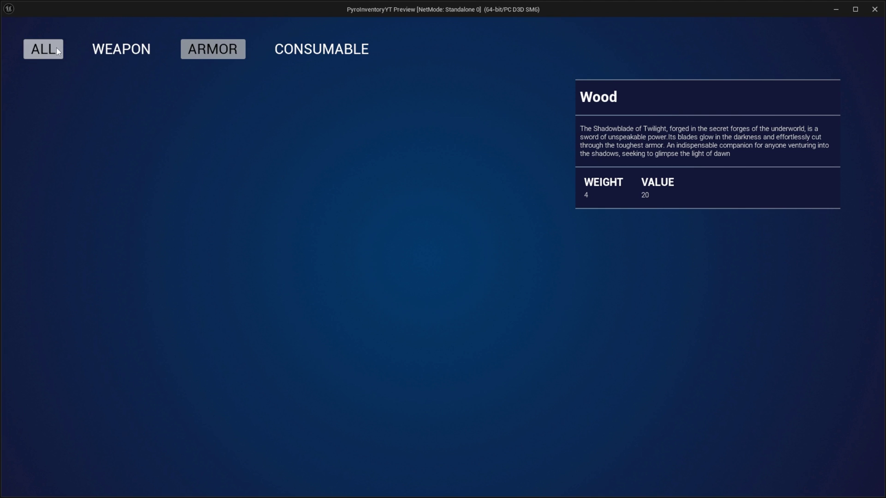
click(872, 9)
In the Event Graph, add a VB_ItemInfo getter beside the Reset Selected Item node of the B_ALL click event.
click(857, 36)
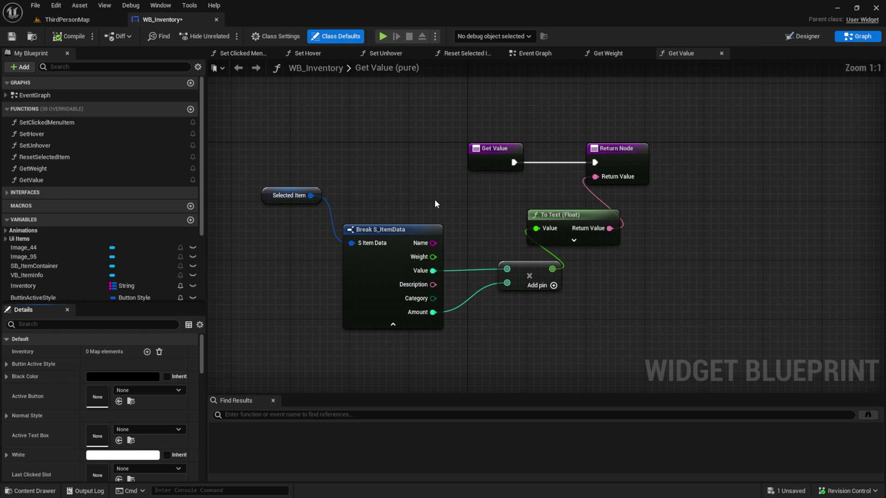
scroll(578, 179, down, 3)
click(528, 55)
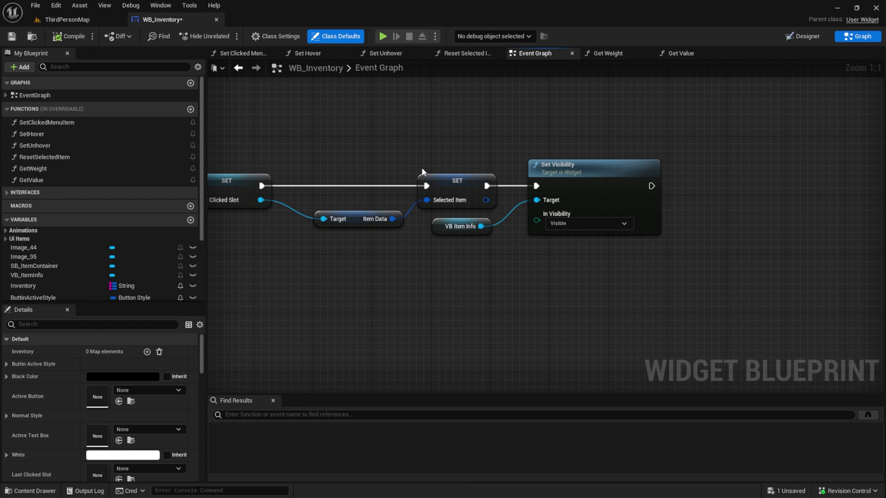
scroll(564, 170, down, 4)
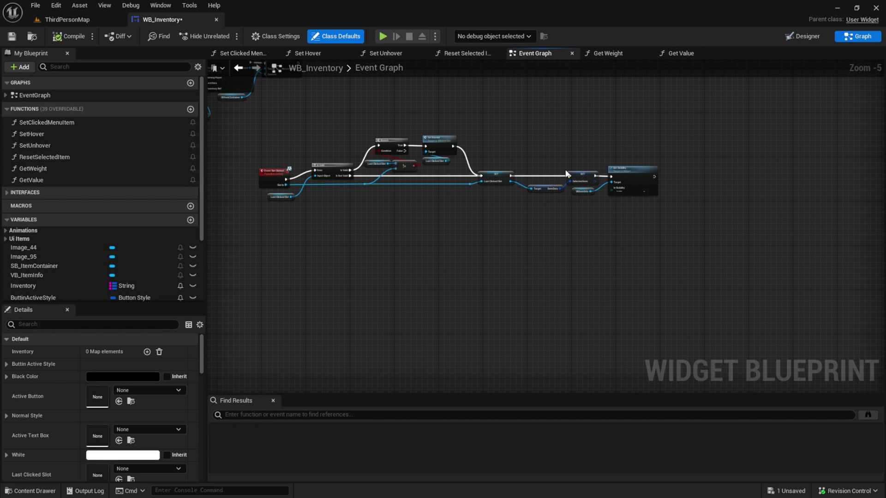
click(455, 271)
right_drag(455, 271, 510, 139)
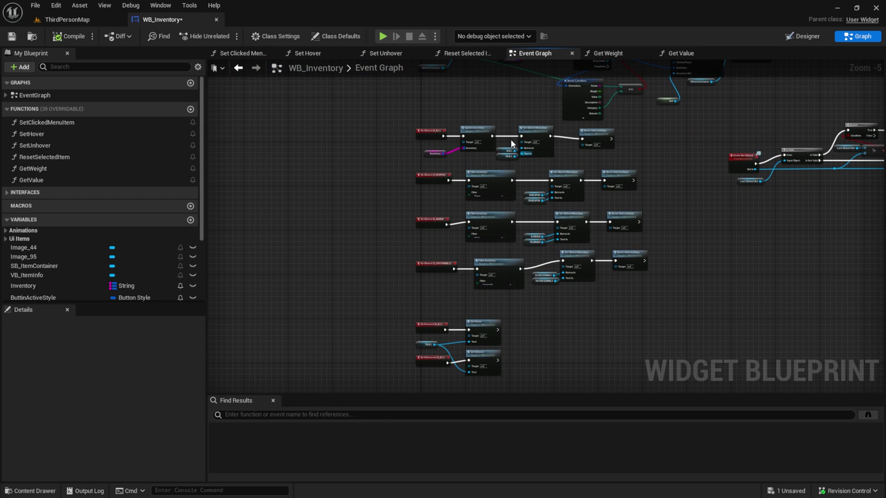
scroll(580, 206, up, 2)
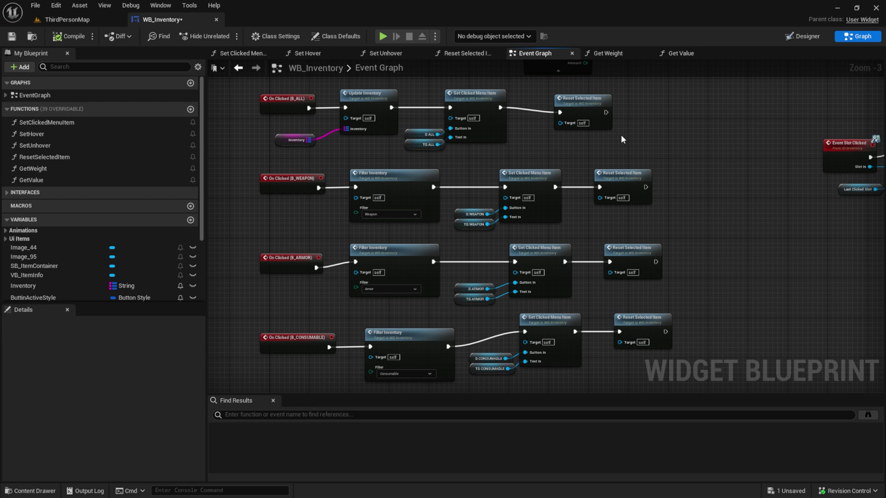
right_drag(663, 150, 514, 149)
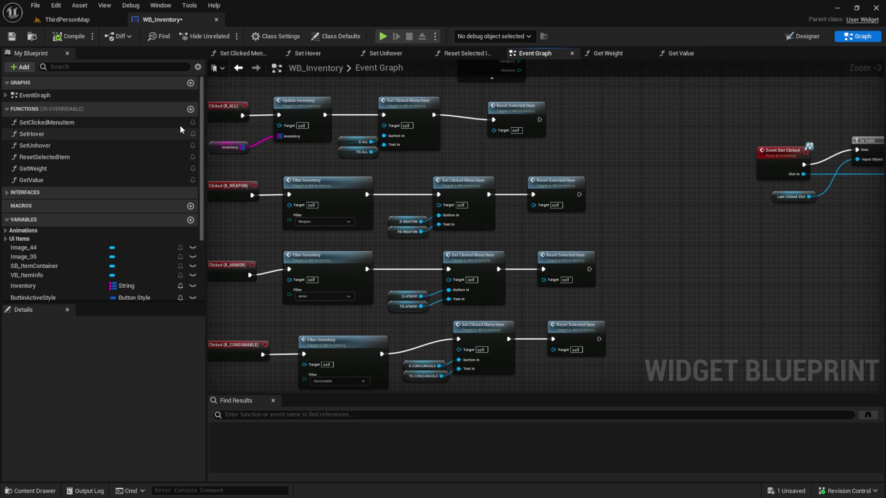
right_drag(631, 141, 590, 148)
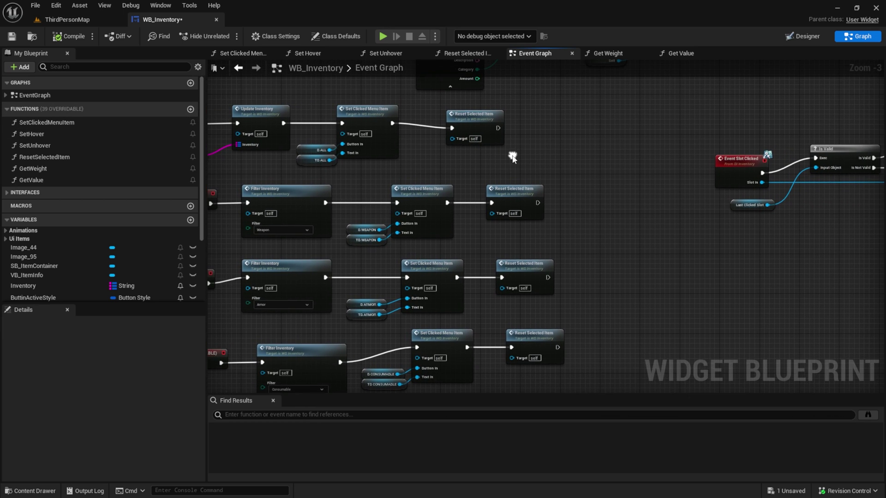
right_click(524, 156)
text(vb)
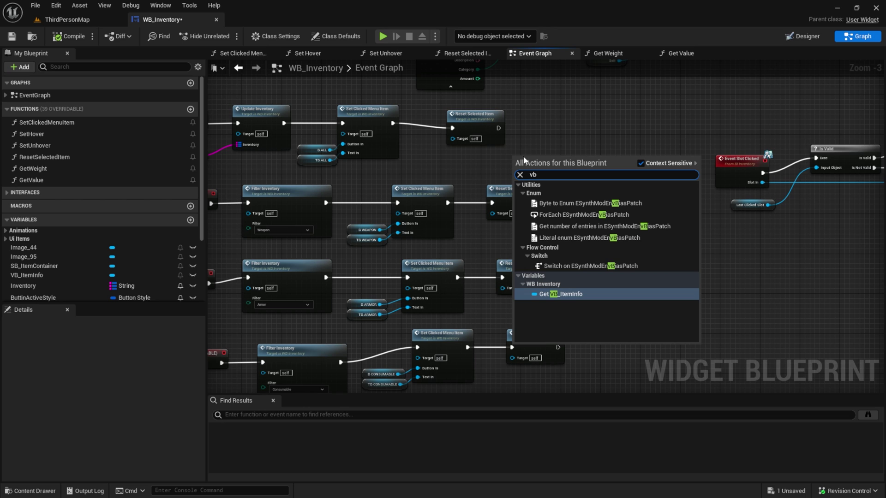
click(576, 295)
scroll(535, 160, up, 1)
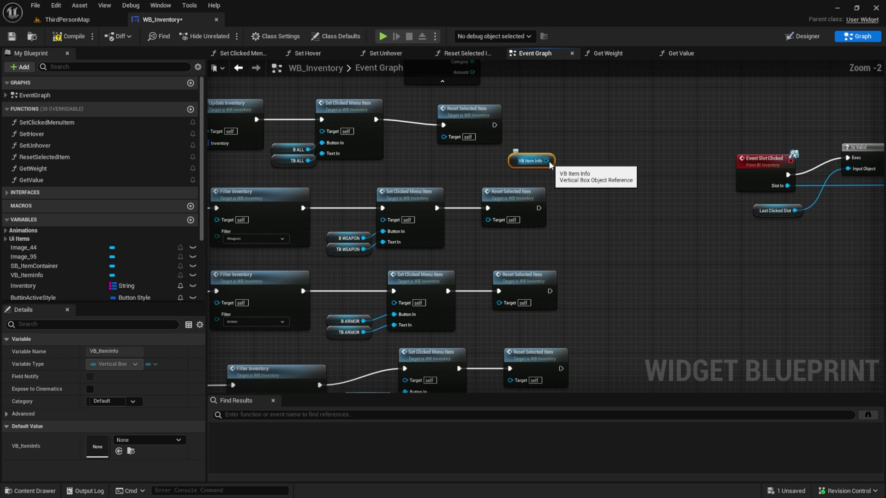
Add a Set Visibility node targeting VB_ItemInfo and set its In Visibility to Hidden.
drag(550, 160, 573, 116)
text(visib)
key(Escape)
key(Return)
drag(516, 161, 489, 161)
click(579, 148)
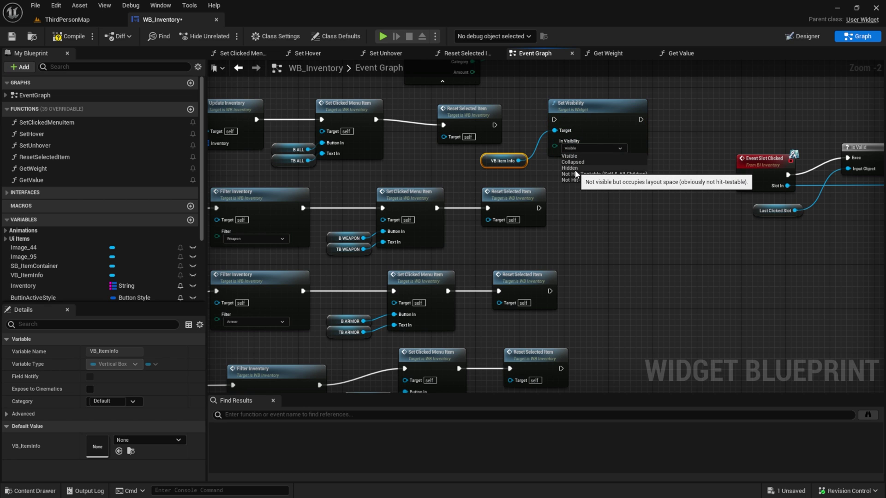
click(575, 169)
Wire the B_ALL event's Reset Selected Item node into Set Visibility and tidy the placement of both new nodes.
drag(555, 120, 495, 125)
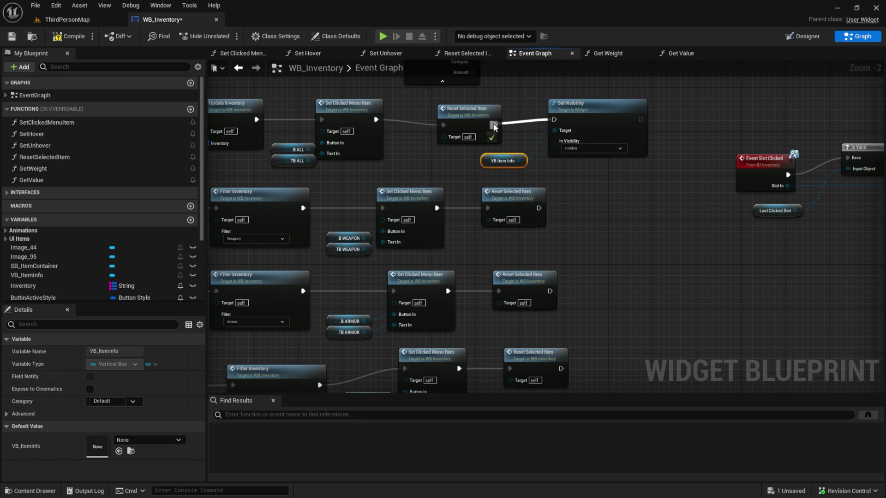
click(582, 126)
drag(582, 126, 576, 132)
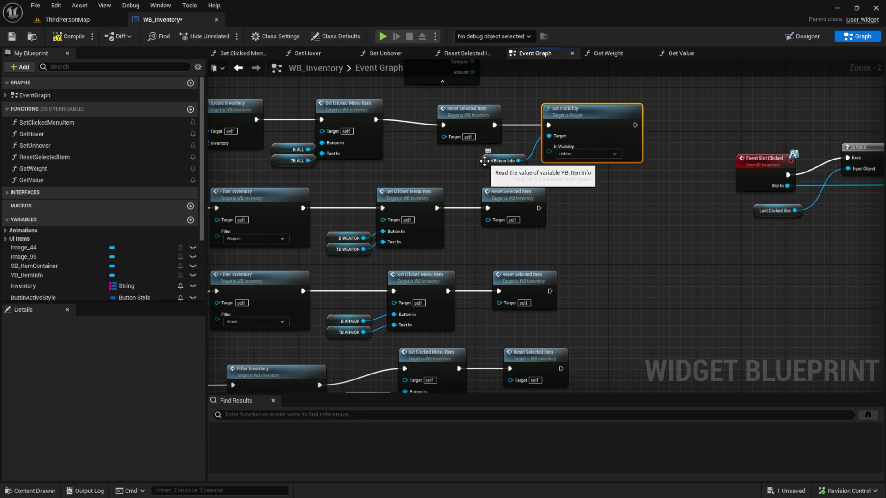
drag(502, 161, 480, 161)
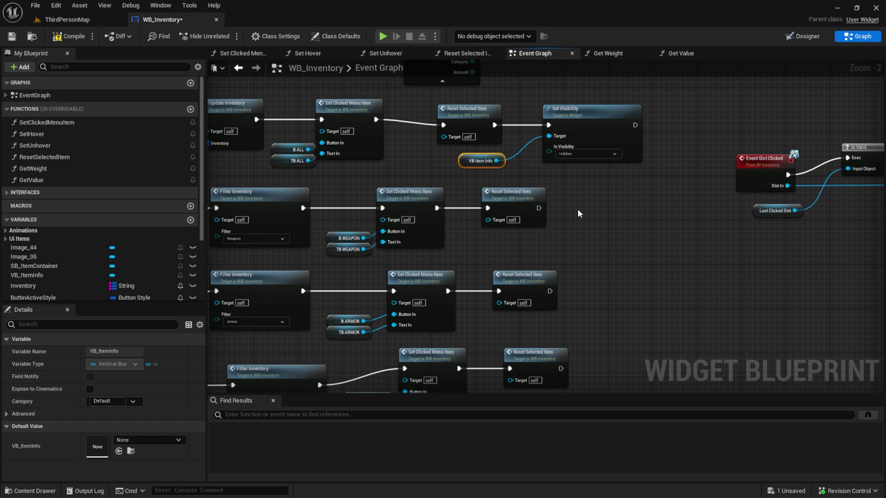
Copy the VB Item Info and Set Visibility nodes and connect the copy after Reset Selected Item in the B_WEAPON chain.
right_drag(577, 208, 539, 182)
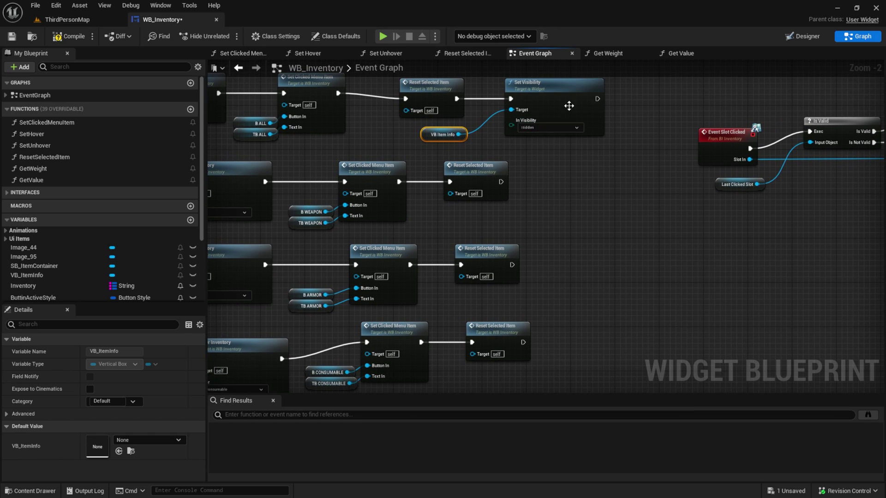
ctrl+click(556, 112)
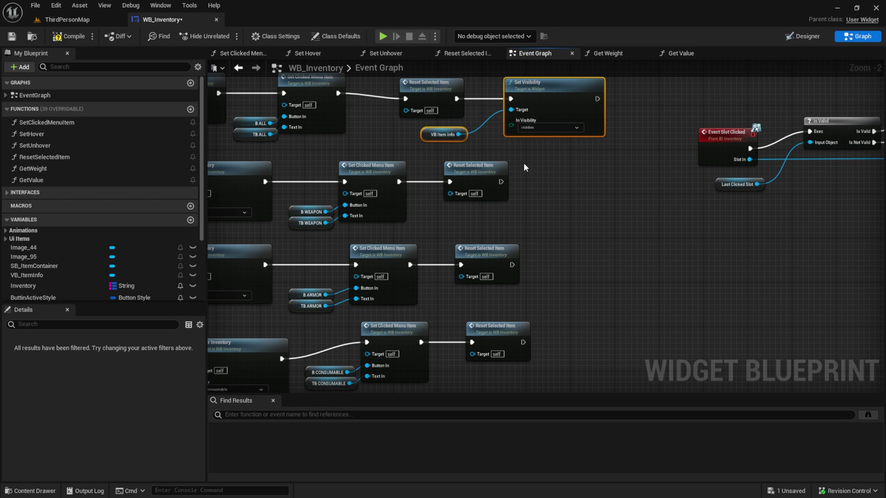
key(ctrl+c)
key(ctrl+v)
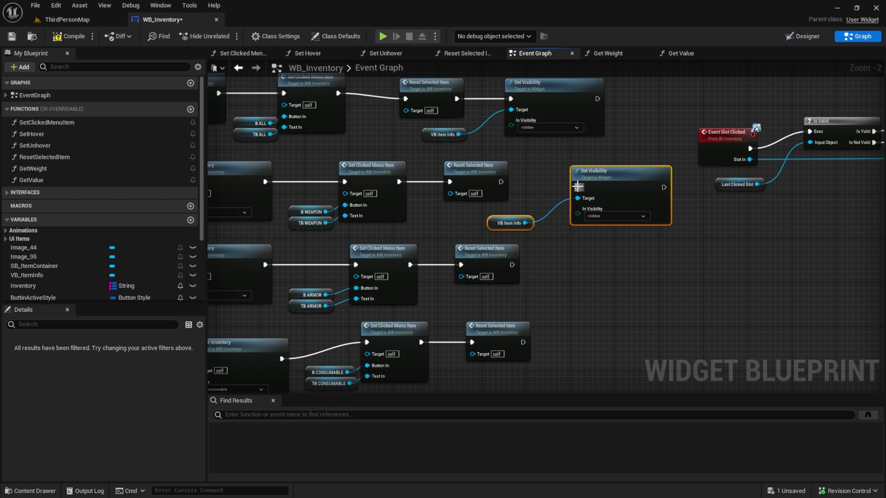
drag(501, 182, 577, 187)
Paste the hiding nodes for the B_ARMOR and B_CONSUMABLE chains and connect each after its Reset Selected Item node.
key(ctrl+v)
drag(512, 265, 649, 254)
key(ctrl+v)
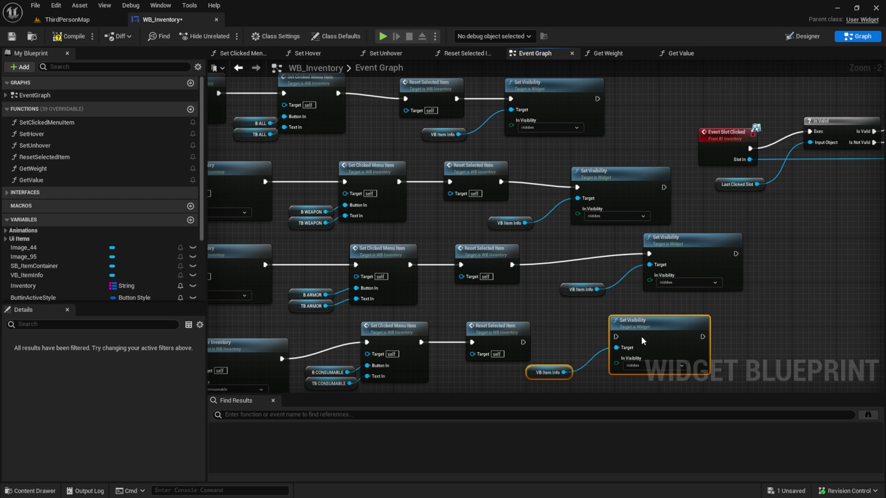
drag(523, 343, 616, 337)
Play-test the game, pick up items and select Watermelon, Axe and Iron in the inventory to check the details panel.
click(383, 36)
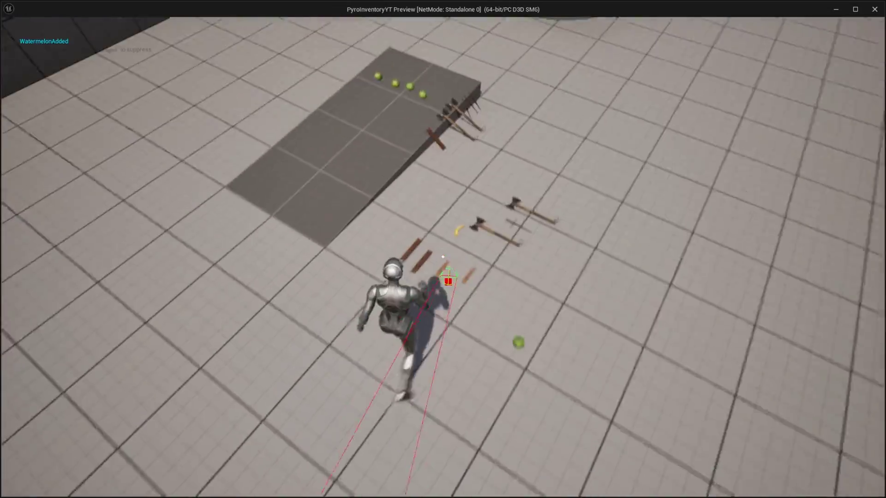
key(w)
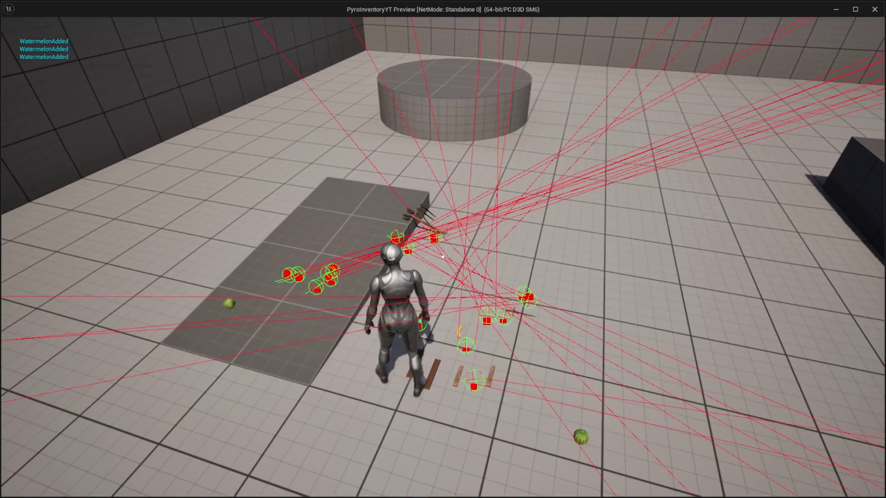
key(i)
click(203, 90)
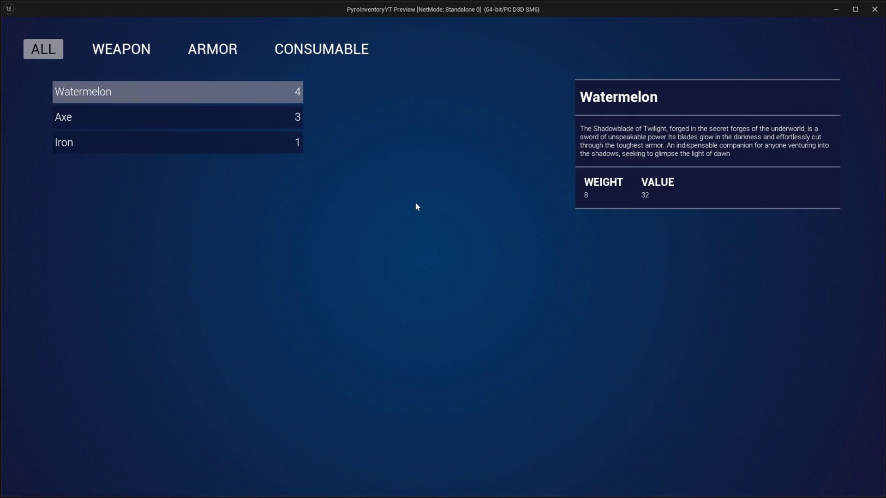
click(225, 119)
click(266, 140)
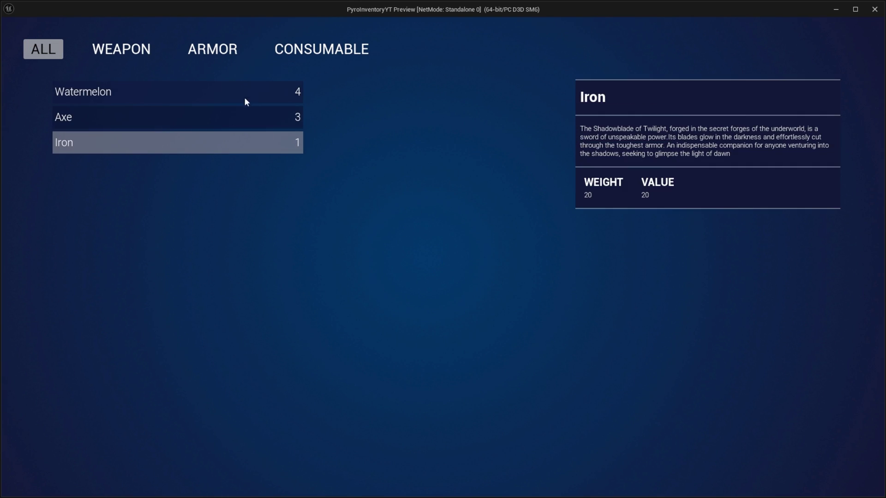
click(250, 99)
click(276, 121)
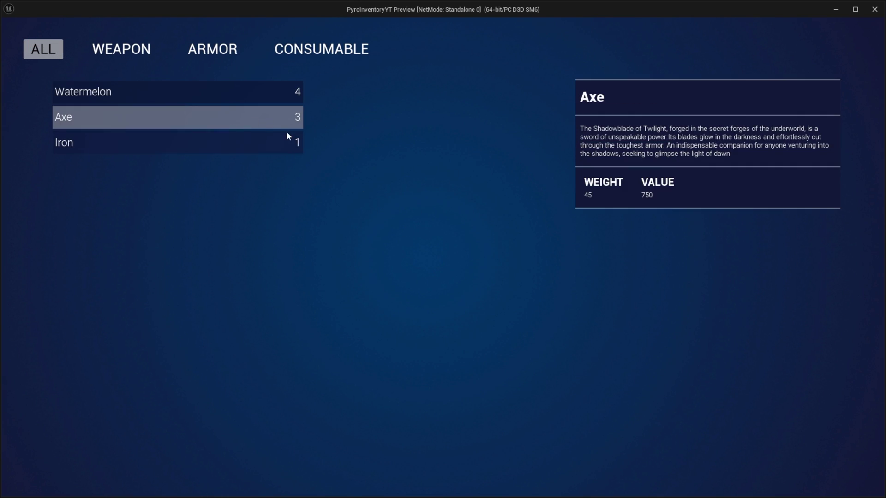
Switch through the Weapon, Armor, Consumable and All categories, selecting items in between, to check the details panel's visibility.
click(121, 51)
click(224, 97)
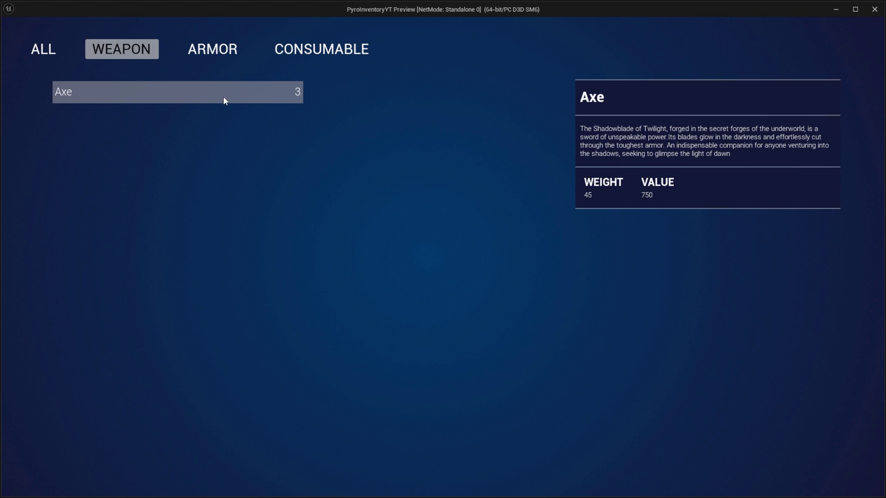
click(221, 50)
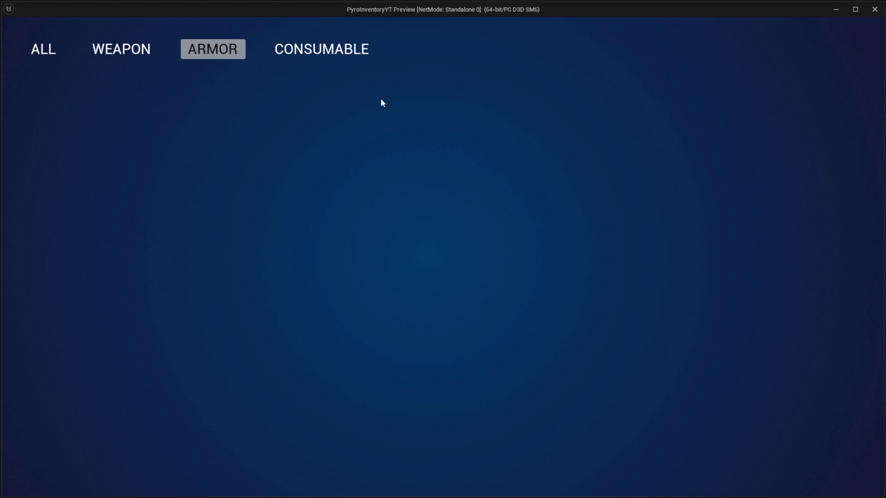
click(344, 54)
click(274, 91)
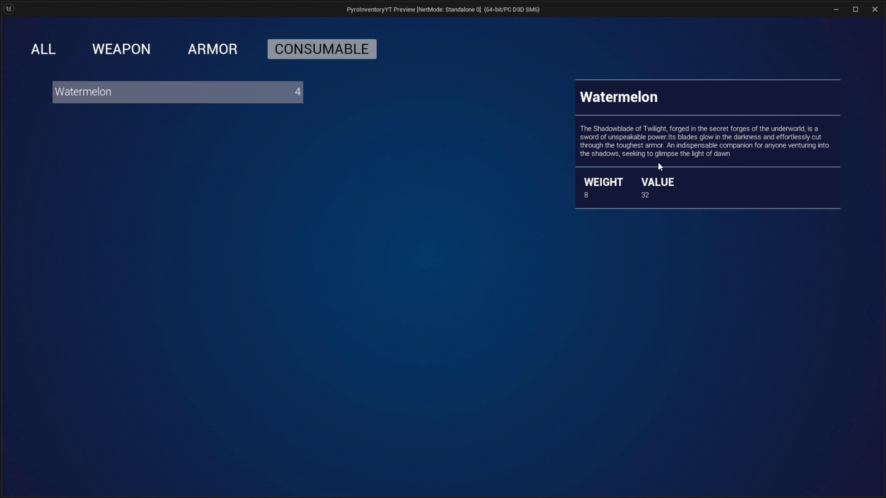
click(101, 58)
click(43, 49)
click(245, 93)
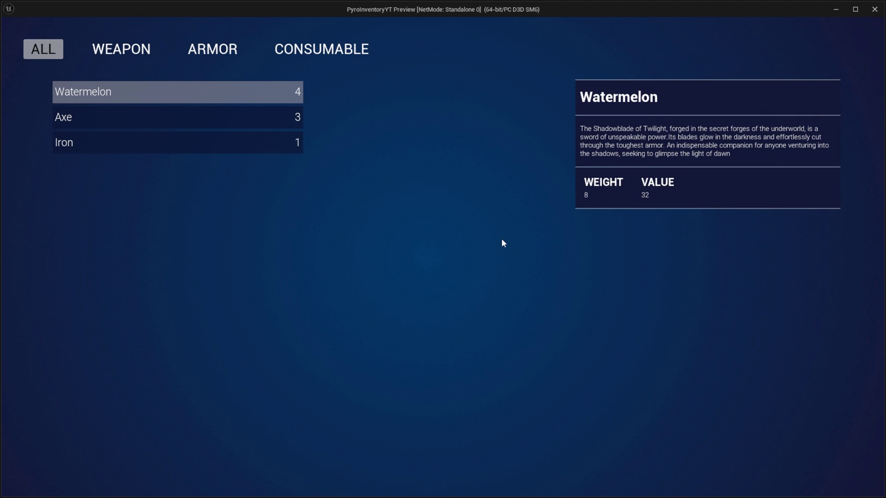